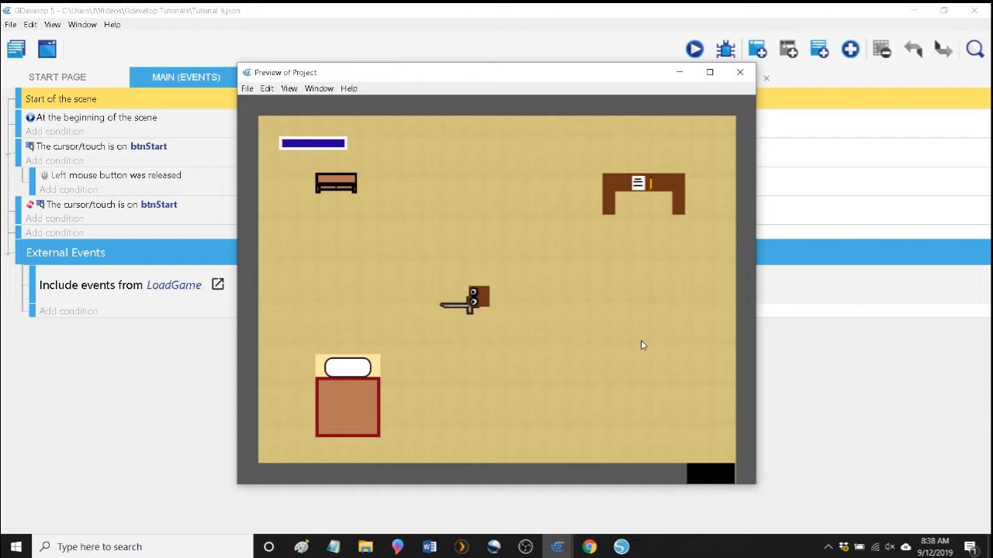
Test Bob's sword shots while moving him in all four directions in the game preview, and close the preview.
key(Down)
key(space)
key(Right)
key(space)
key(space)
key(space)
key(Up)
key(space)
key(space)
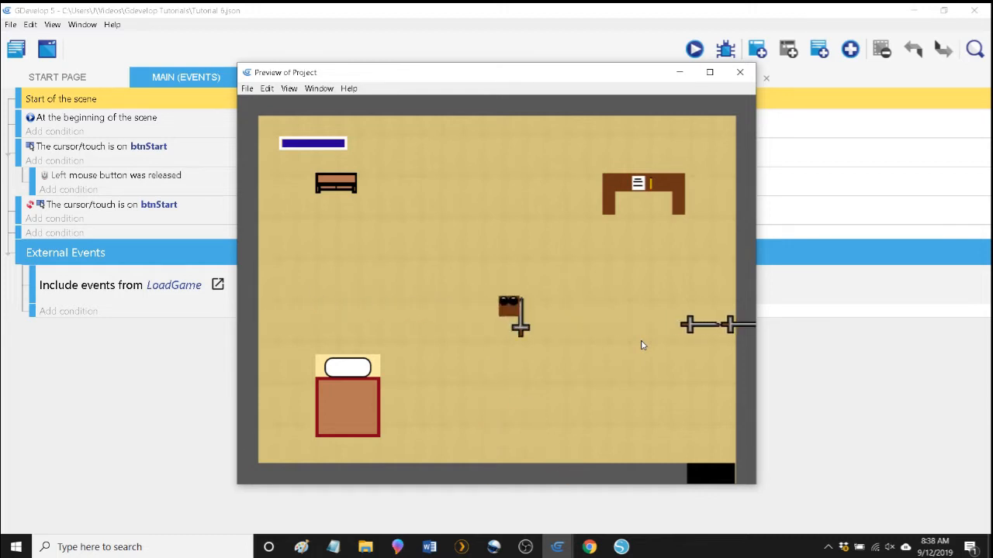
key(Left)
key(Down)
key(Left)
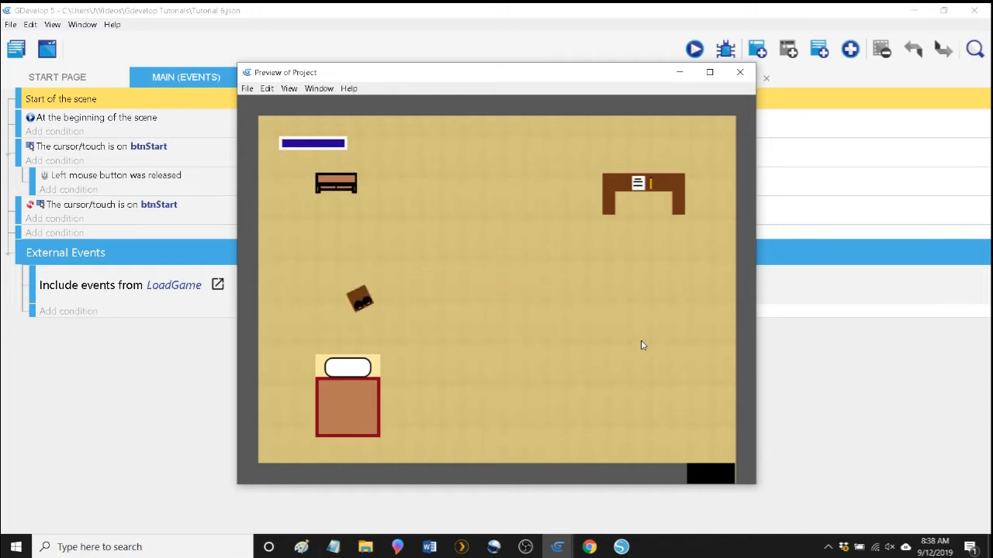
key(Right)
key(space)
key(Up)
key(space)
key(space)
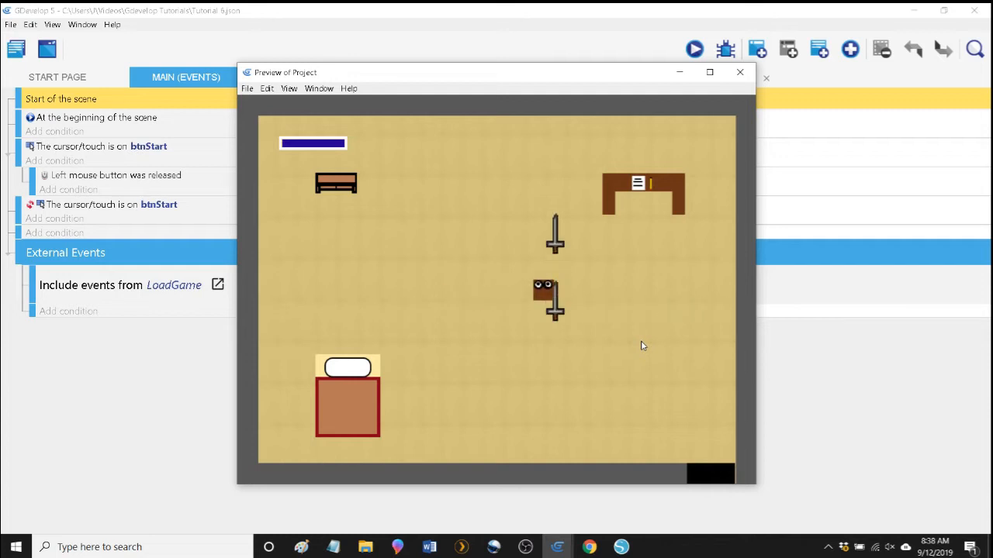
key(Left)
key(space)
key(space)
key(Down)
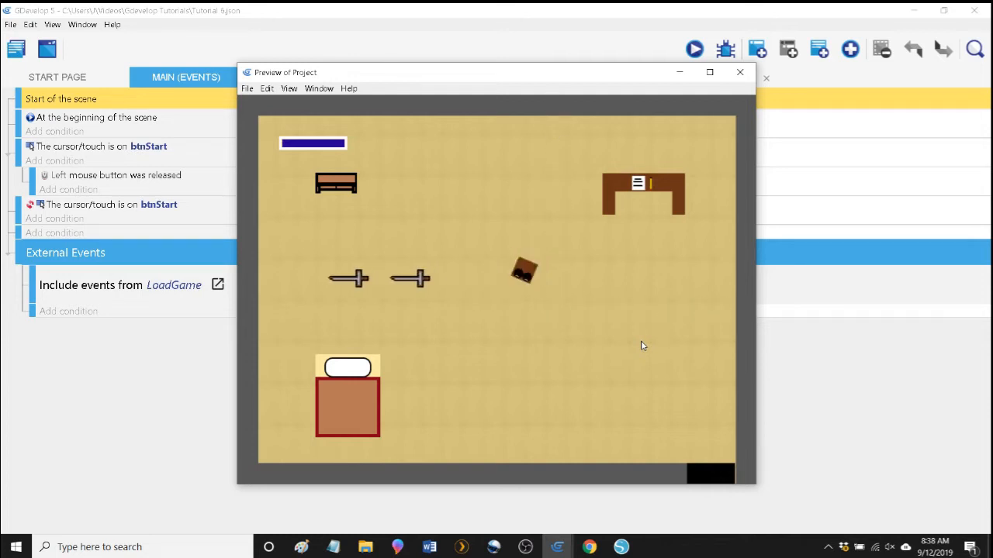
key(space)
key(space)
key(Right)
key(space)
key(space)
key(Up)
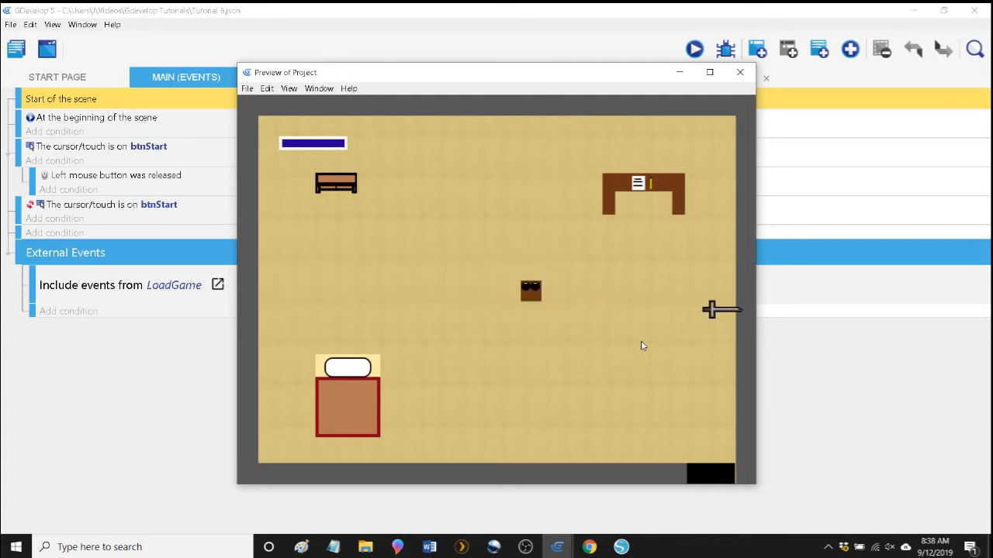
key(space)
key(space)
key(Left)
key(space)
key(space)
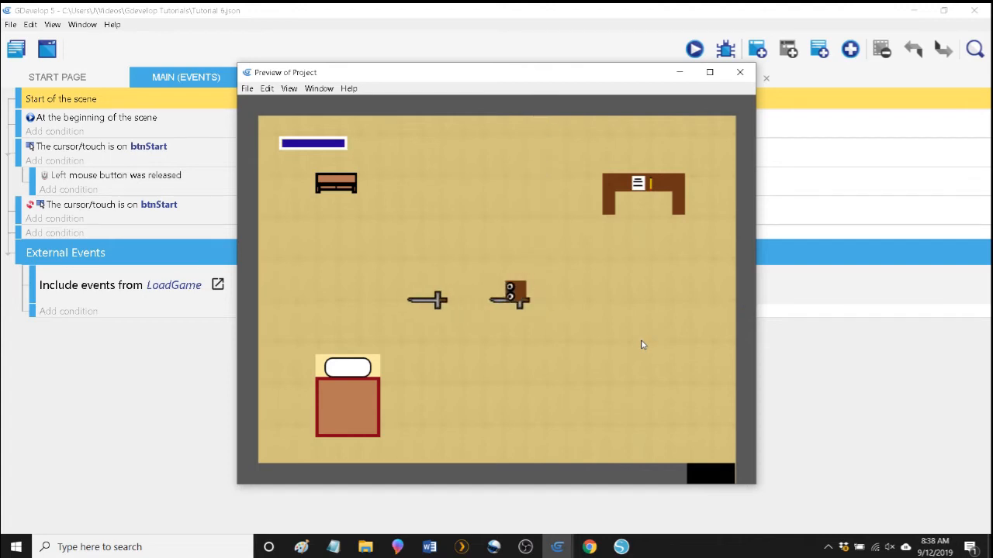
key(Down)
key(space)
key(space)
key(Down)
key(Left)
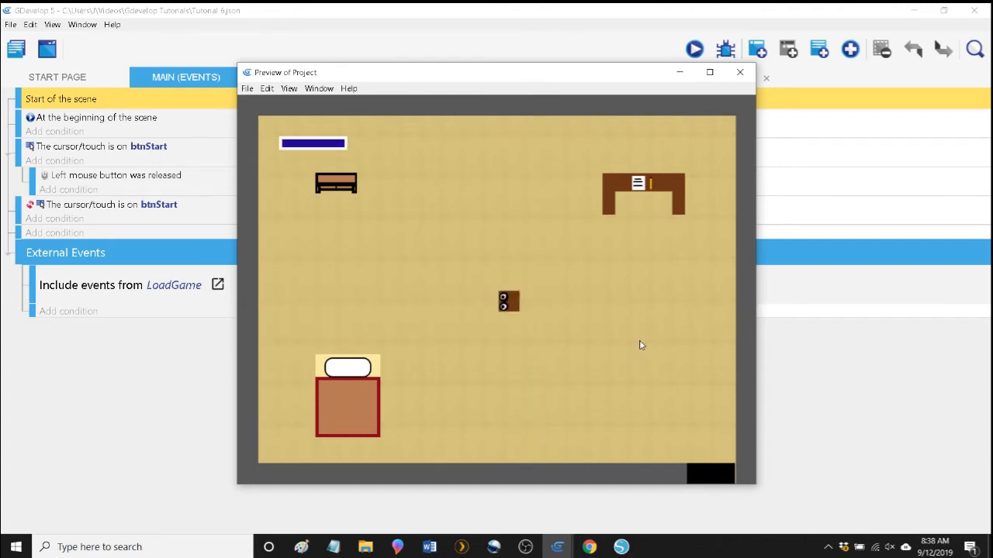
key(Down)
key(space)
key(space)
key(Right)
key(space)
key(space)
key(space)
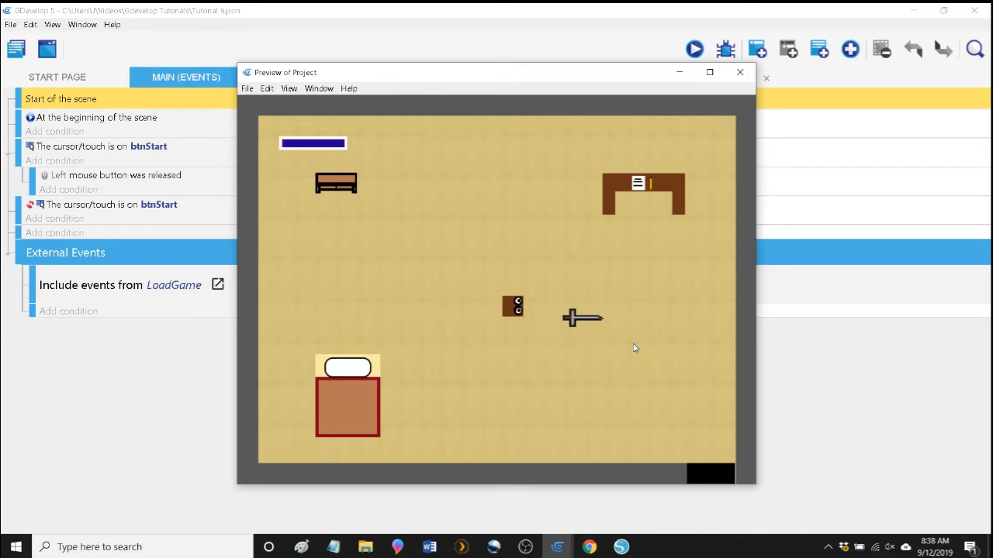
key(Up)
key(space)
key(space)
key(space)
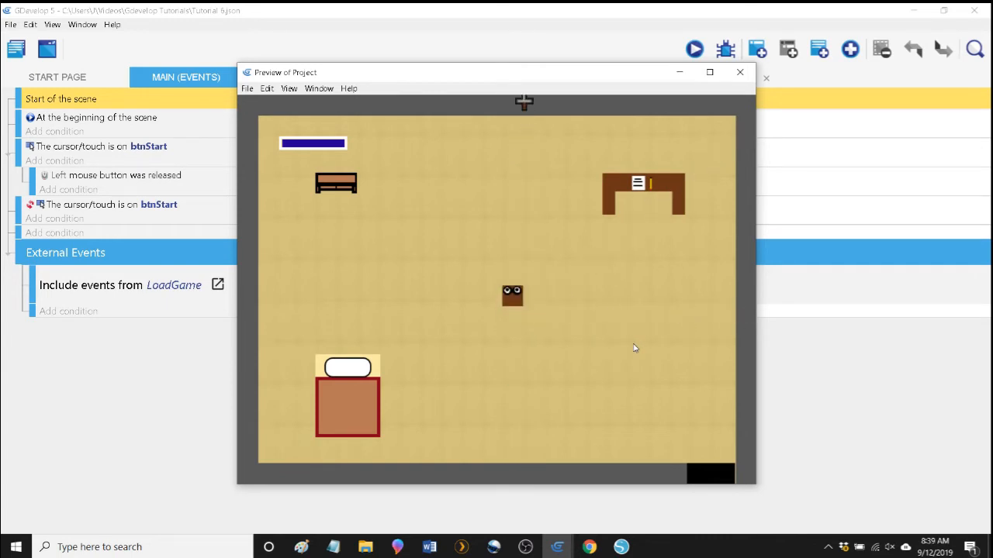
key(space)
key(space)
key(Left)
key(Left)
key(space)
key(space)
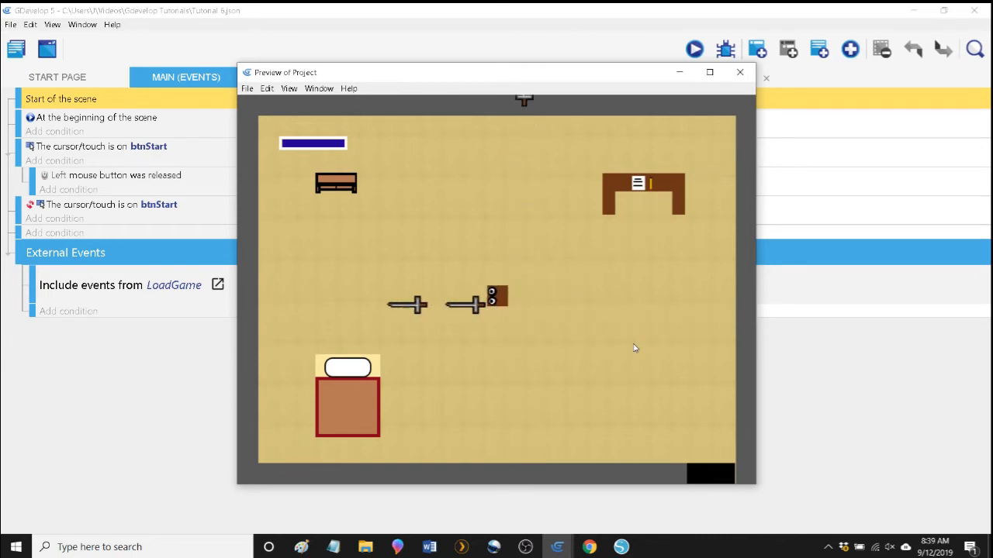
key(space)
key(space)
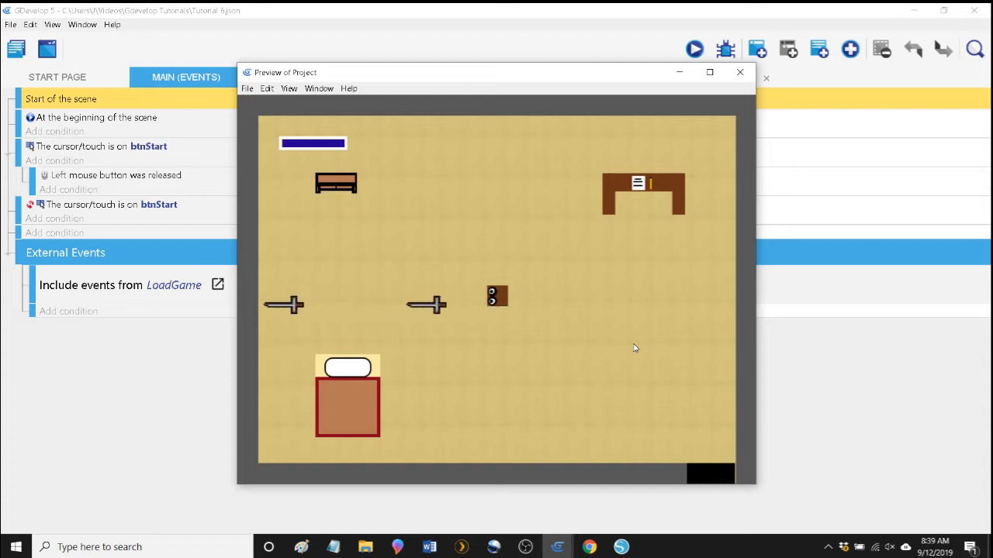
key(space)
key(Down)
key(space)
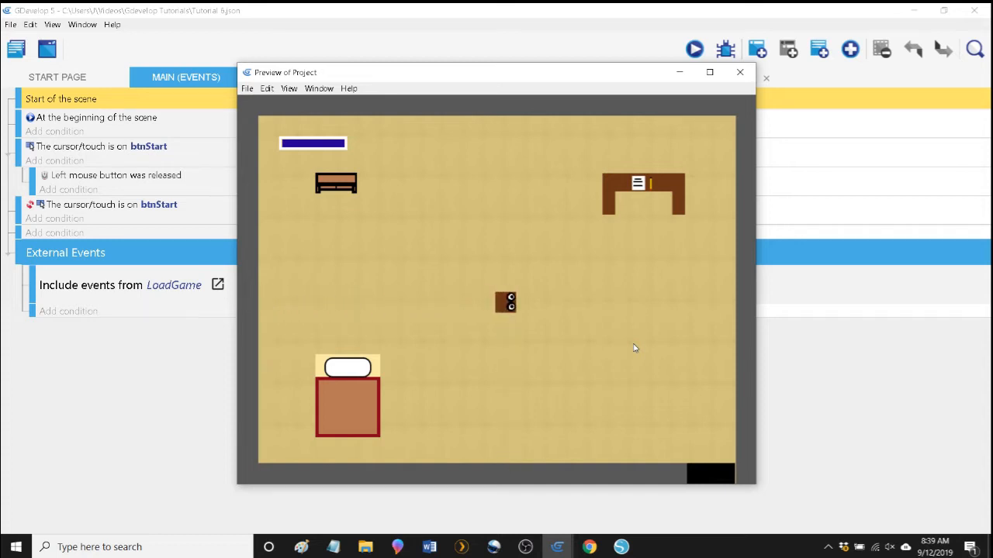
key(Right)
key(space)
key(space)
key(Up)
key(space)
key(space)
key(Left)
key(space)
key(space)
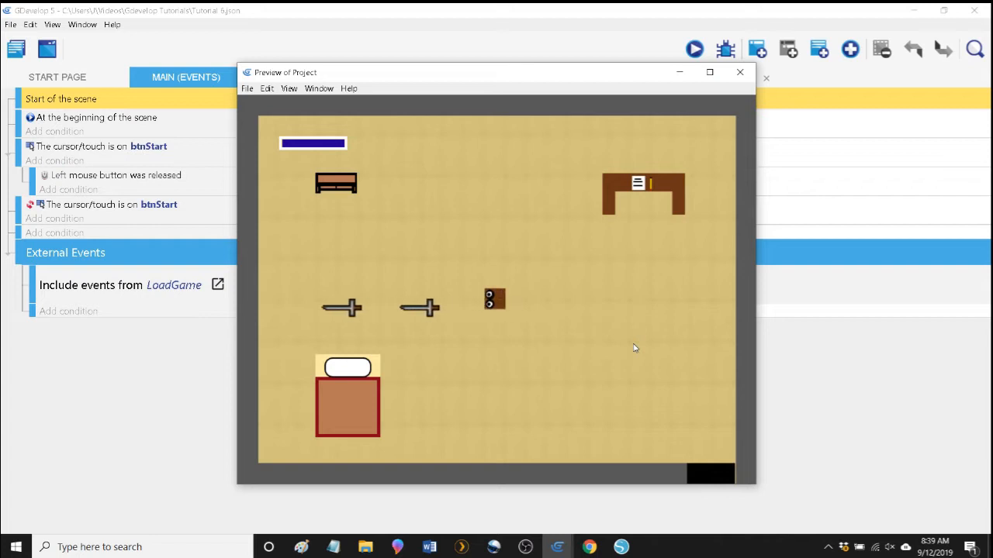
key(space)
key(space)
key(space)
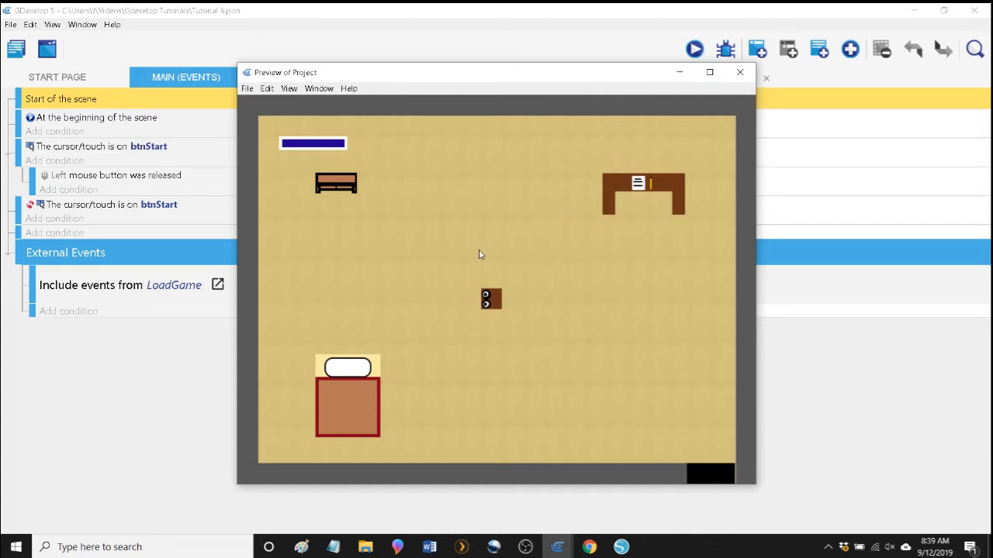
click(739, 72)
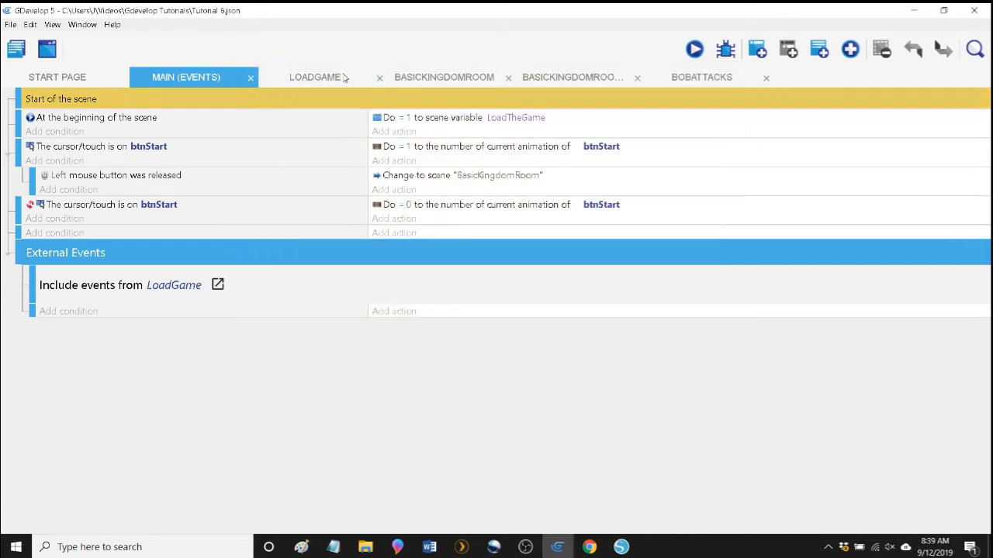
Open the points editor of the Bob object from the BasicKingdomRoom scene.
click(457, 83)
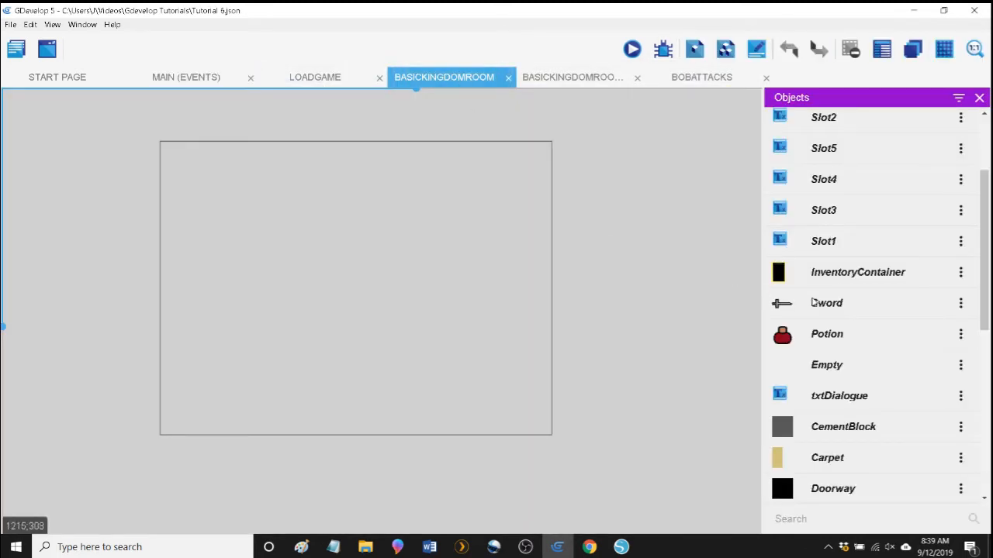
scroll(850, 319, up, 2)
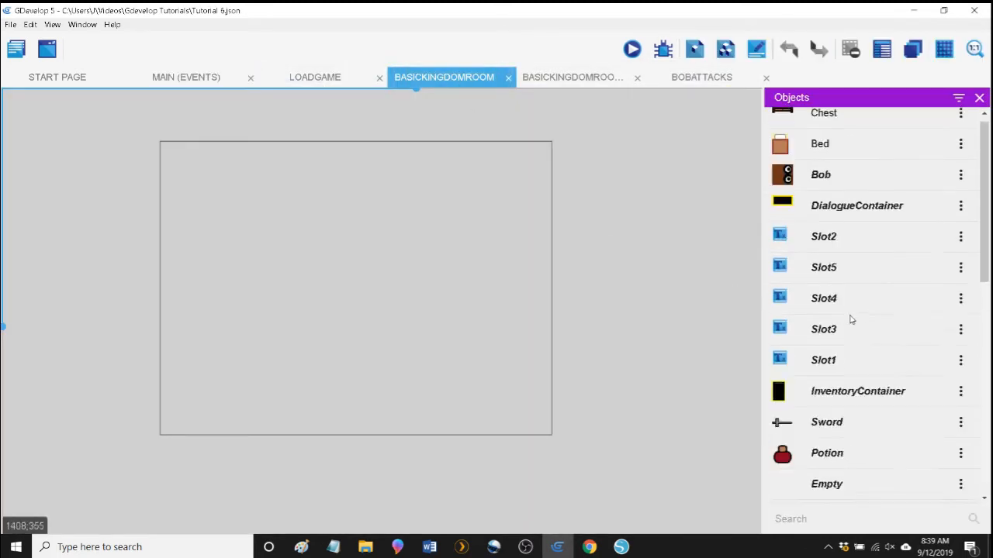
click(850, 186)
double_click(850, 186)
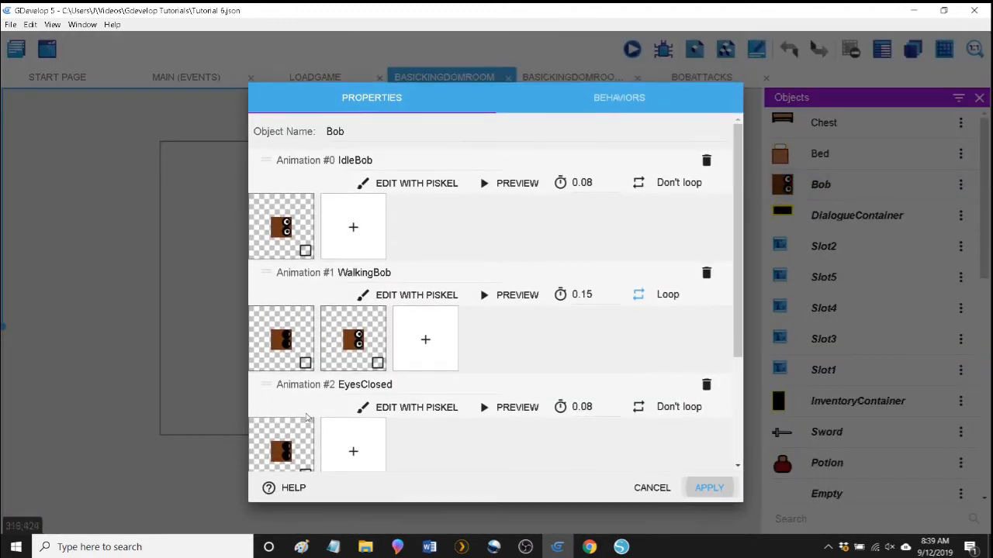
scroll(361, 426, down, 3)
click(401, 455)
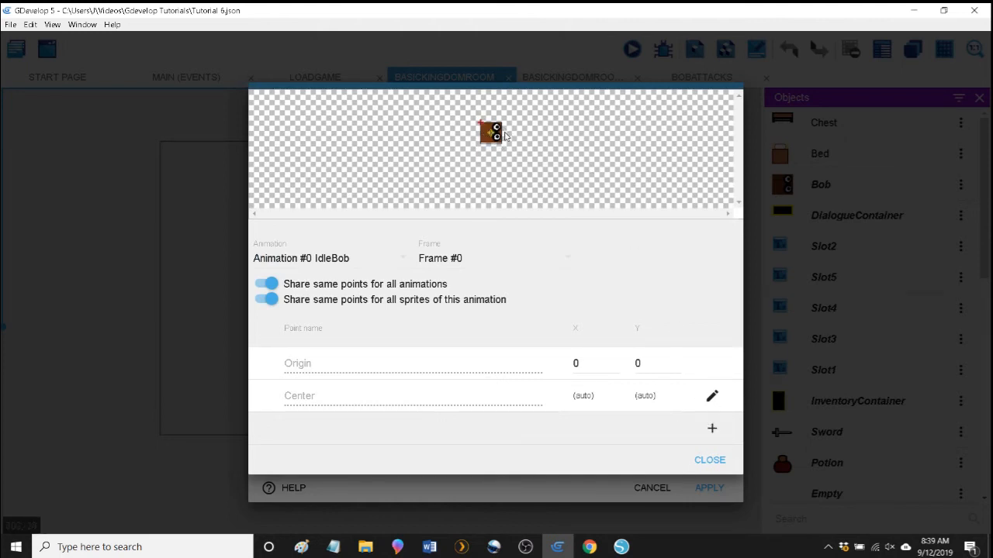
Add a new point to Bob's sprite and name it WeaponShot.
click(712, 428)
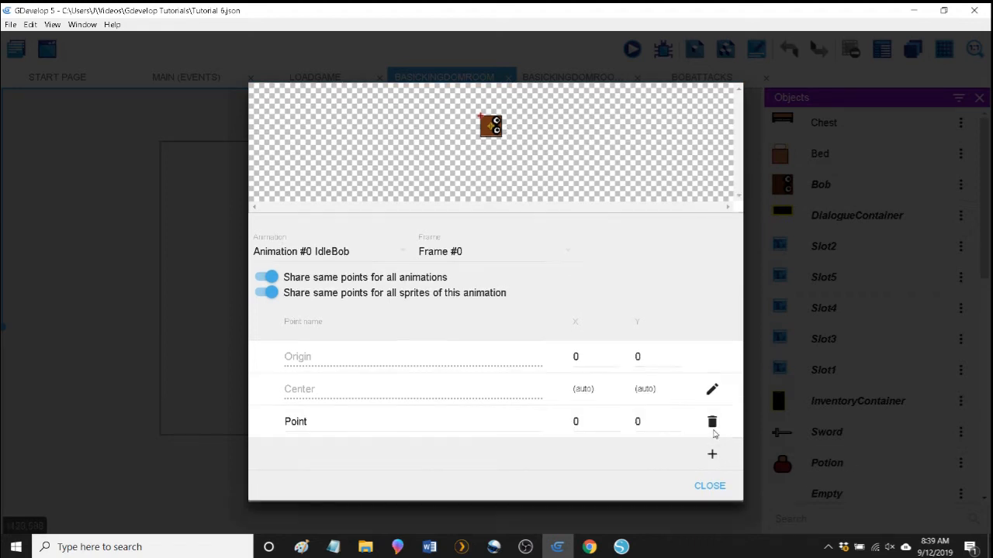
click(313, 423)
double_click(308, 423)
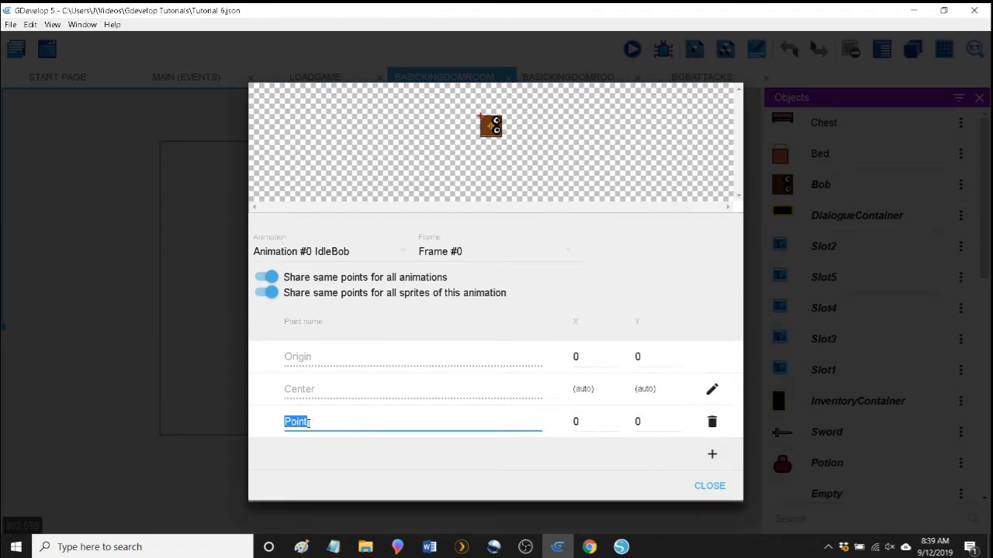
text(WeaponSho)
Try placing the WeaponShot point by hand at the upper right corner of Bob's sprite, at about X 31.4, Y 0.2.
click(579, 422)
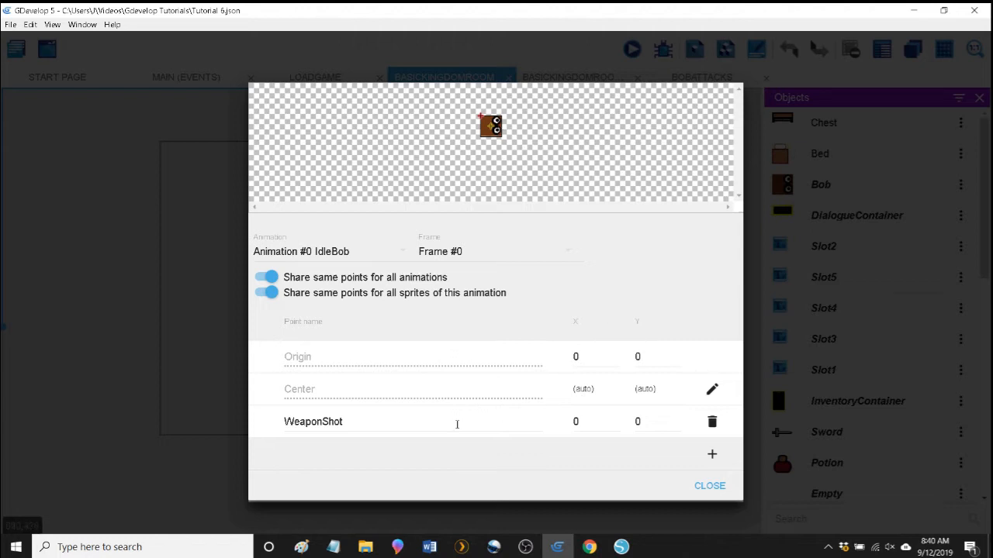
click(598, 421)
text(32)
click(594, 466)
drag(500, 117, 500, 118)
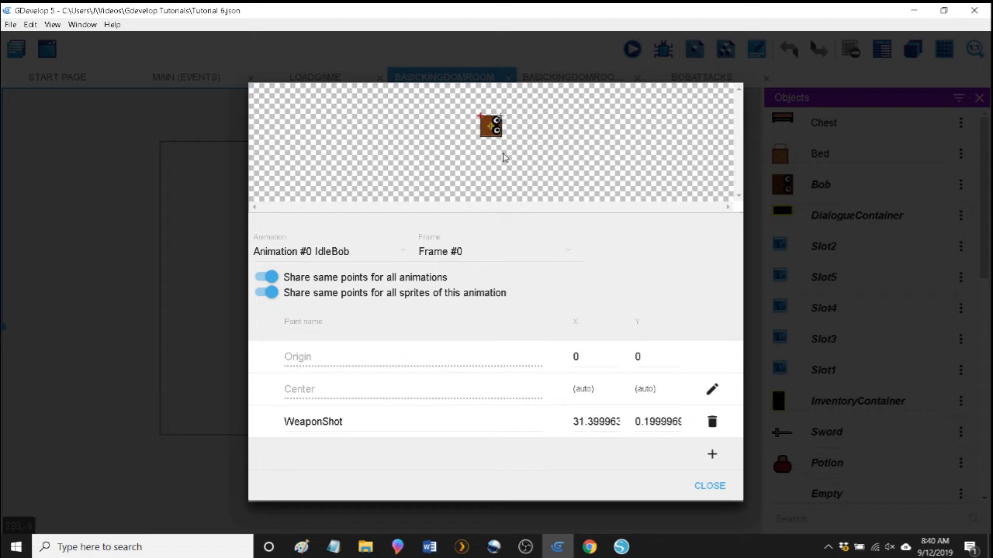
Set the WeaponShot point's coordinates to X 32 and Y 16.
double_click(590, 425)
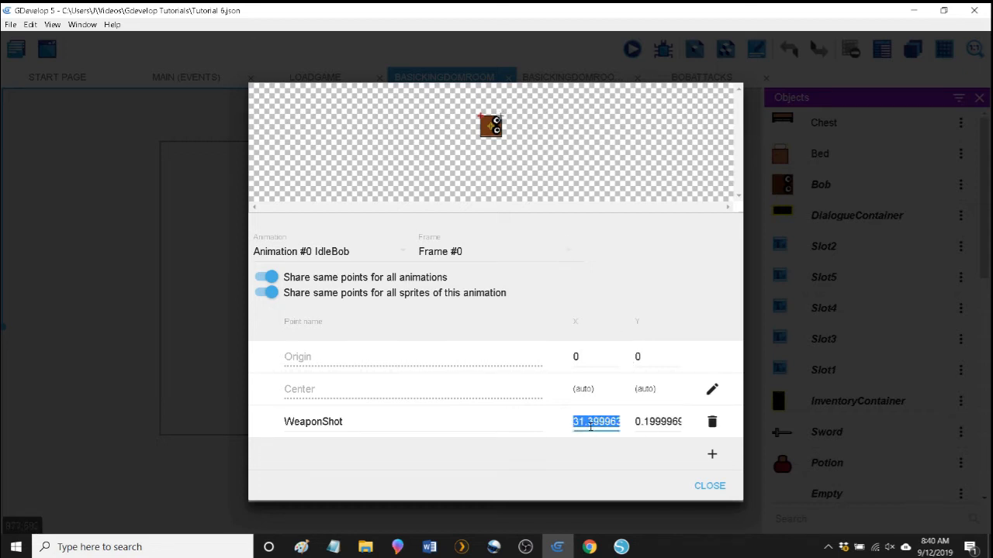
text(32)
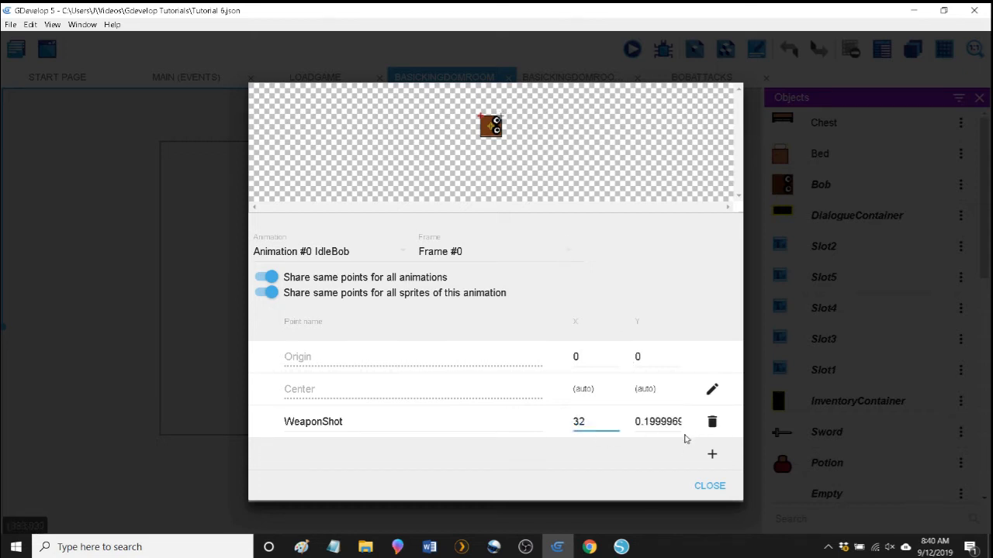
double_click(656, 421)
text(16)
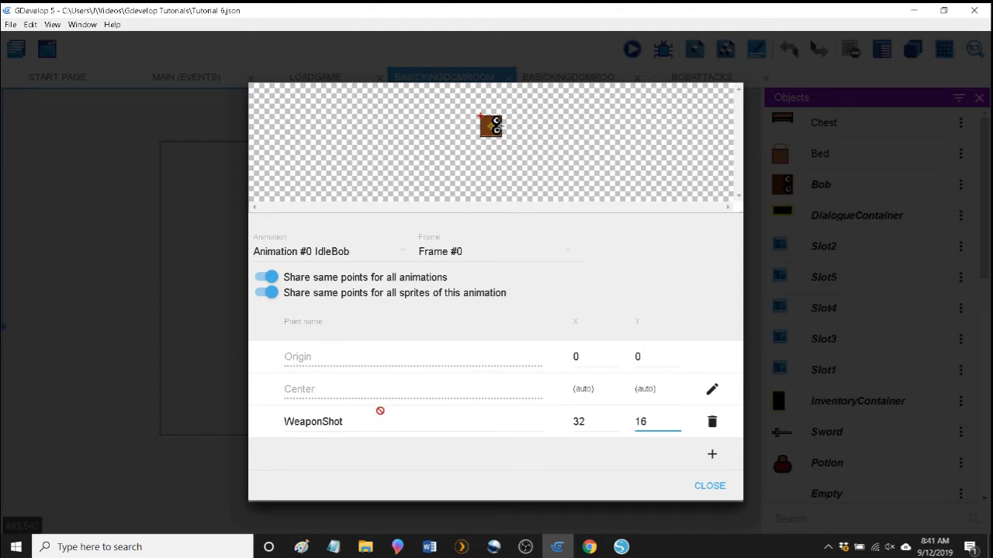
Rename the WeaponShot point as WeaponShot0.
double_click(360, 420)
click(360, 420)
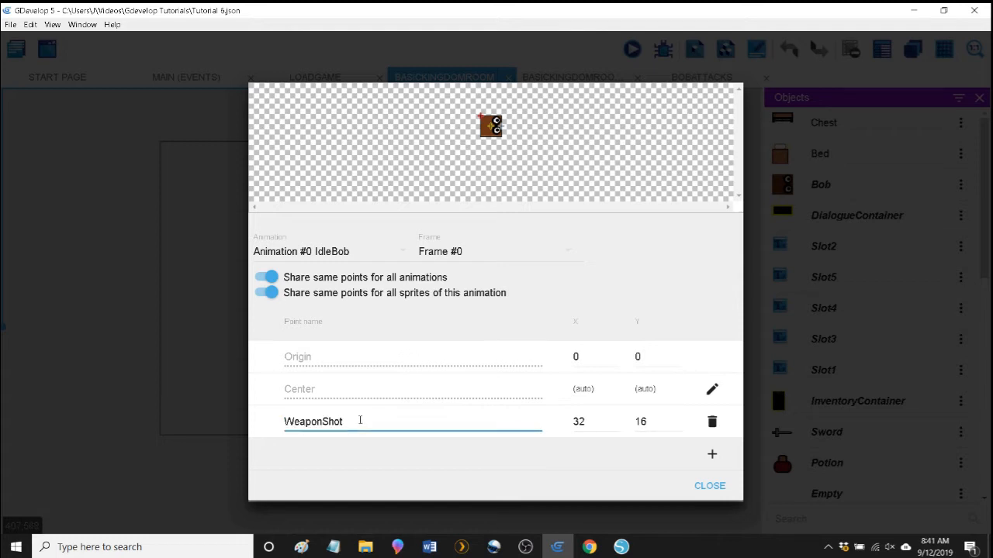
double_click(360, 420)
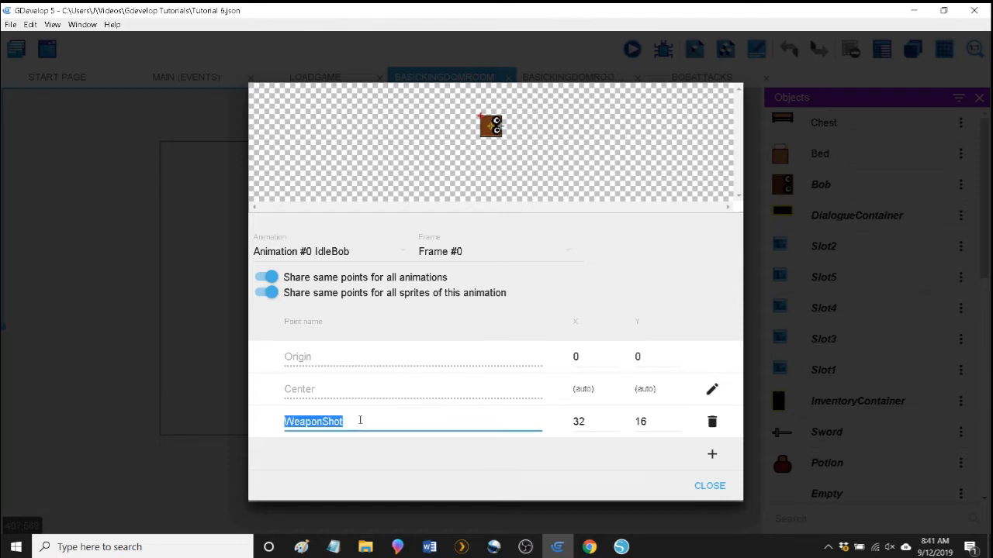
text(We)
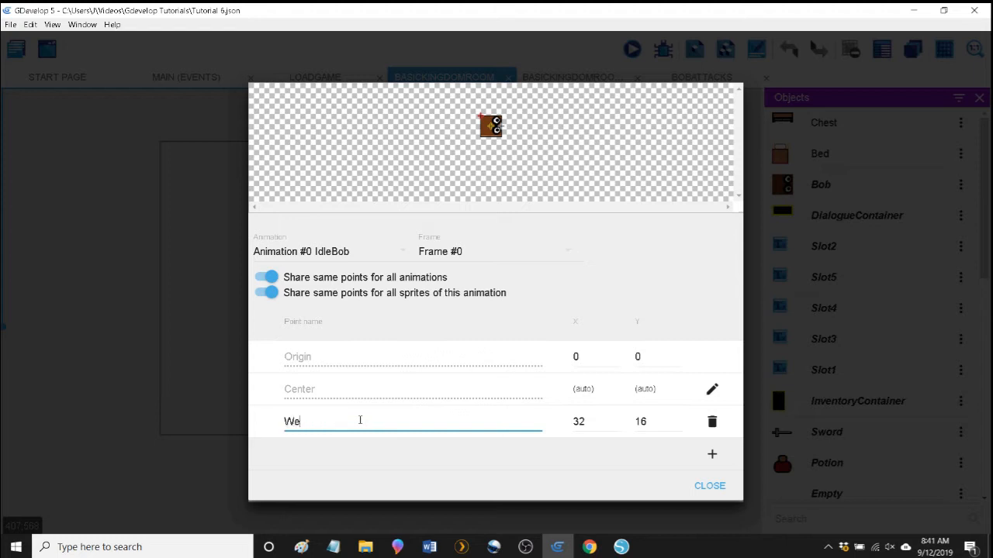
text(aponShot0)
Add a second custom point to Bob's sprite and name it WeaponShot90.
click(712, 454)
click(369, 455)
double_click(369, 455)
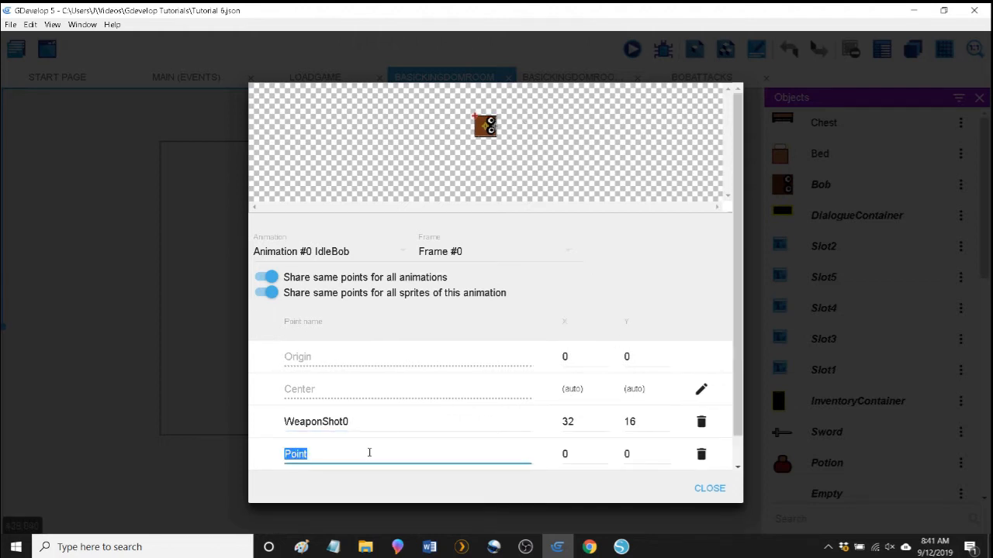
text(WeaponsShot90)
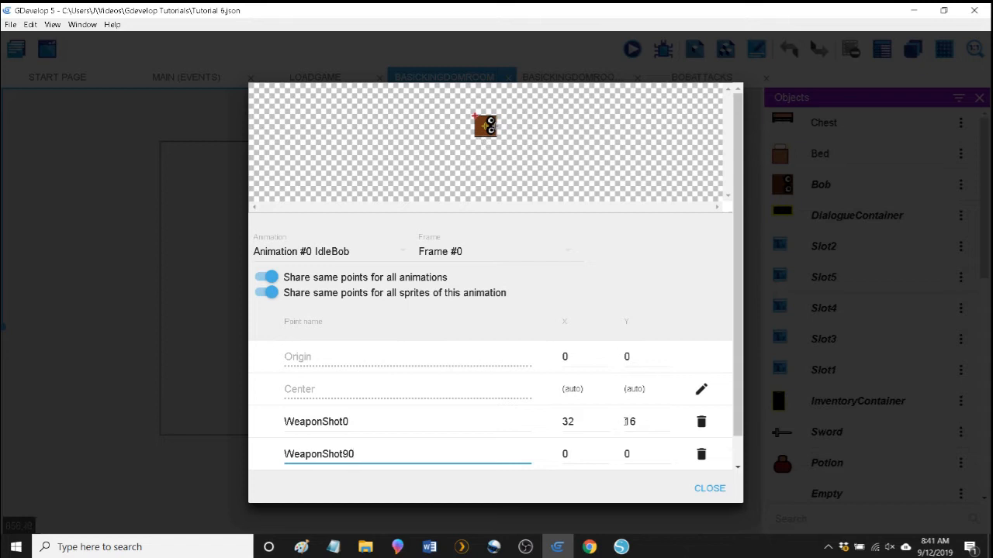
Set the WeaponShot90 point's coordinates to X 16 and Y 32.
click(574, 454)
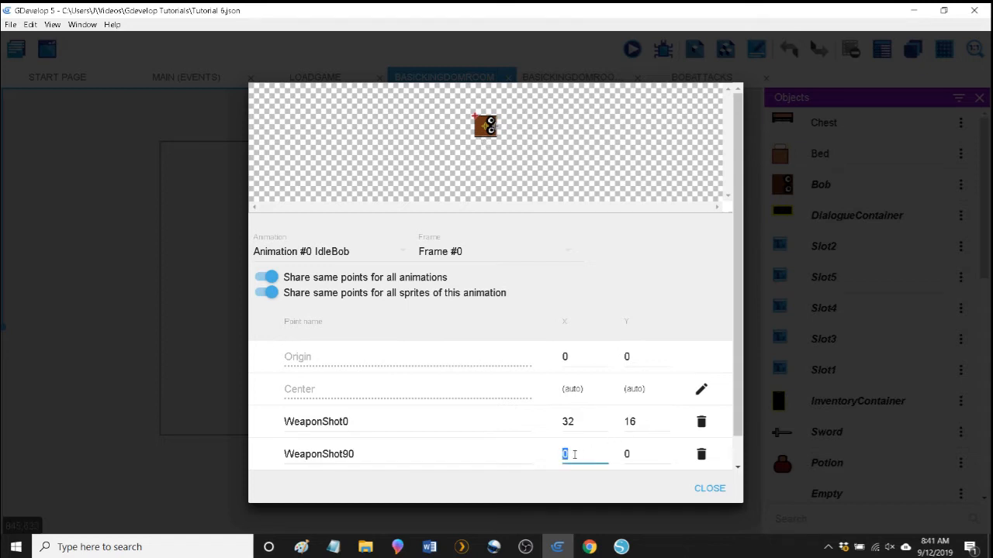
text(16)
click(630, 453)
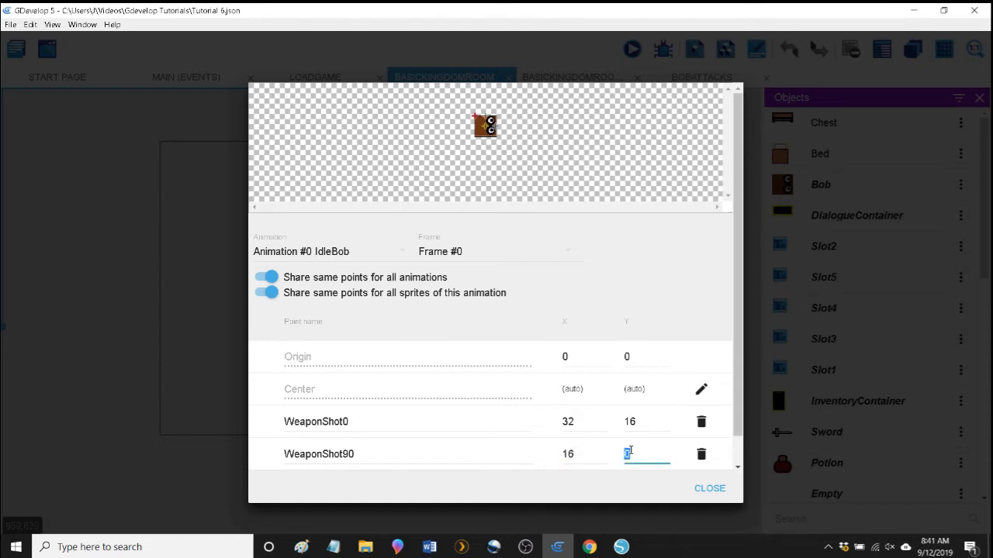
text(32)
Add a third custom point to Bob's sprite and name it WeaponShot180.
scroll(708, 462, down, 1)
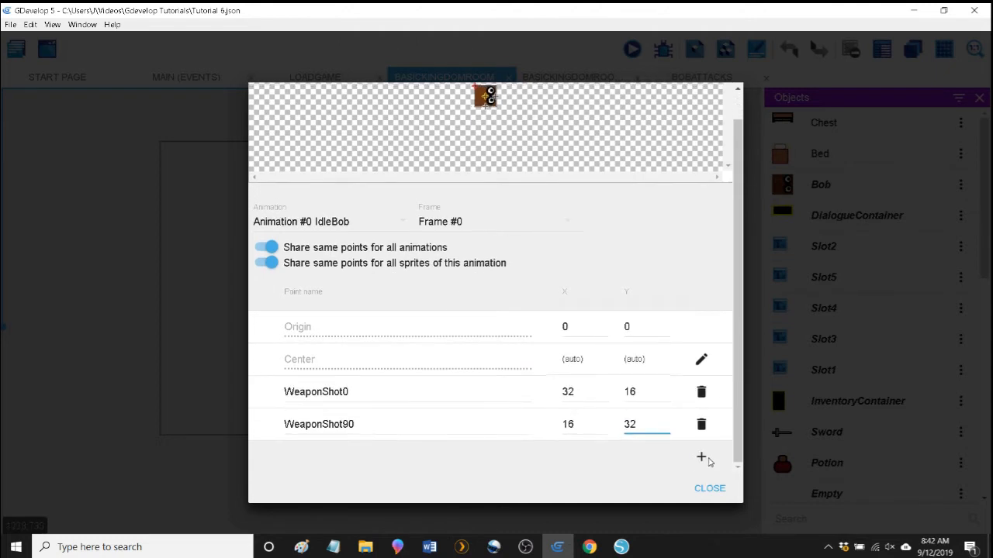
click(702, 458)
double_click(403, 463)
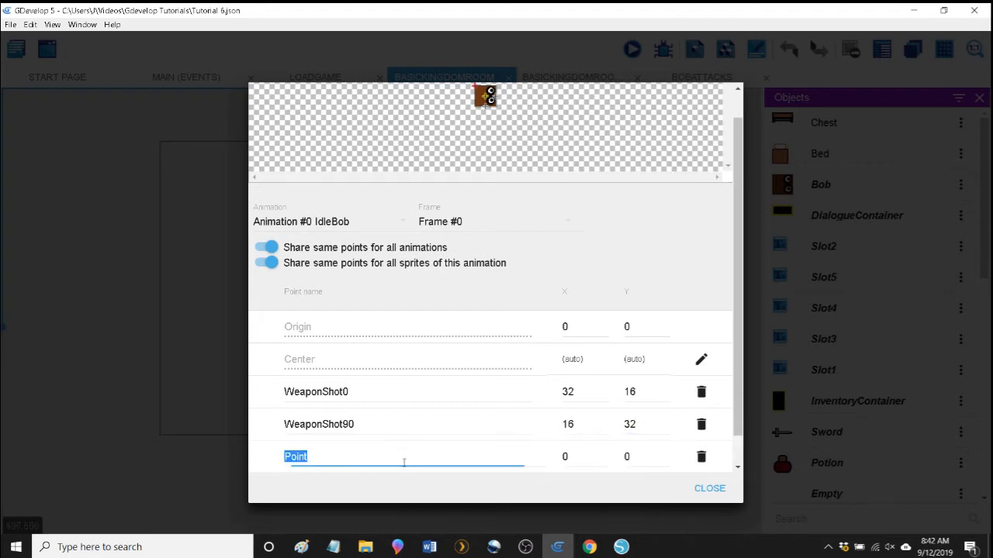
text(WeaponShot180)
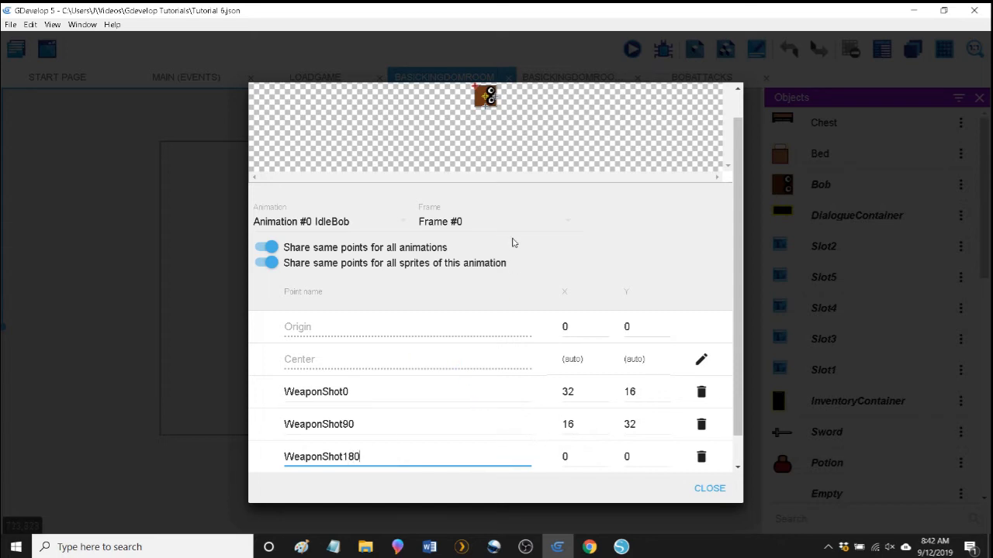
Set the WeaponShot180 point's Y coordinate to 16.
scroll(504, 153, up, 2)
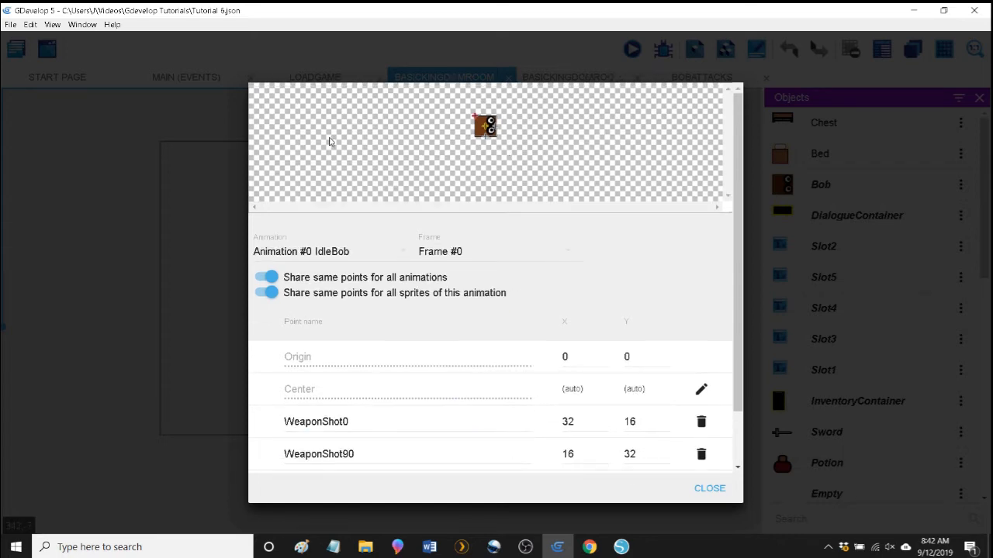
scroll(406, 141, down, 2)
scroll(410, 148, up, 2)
scroll(621, 332, down, 2)
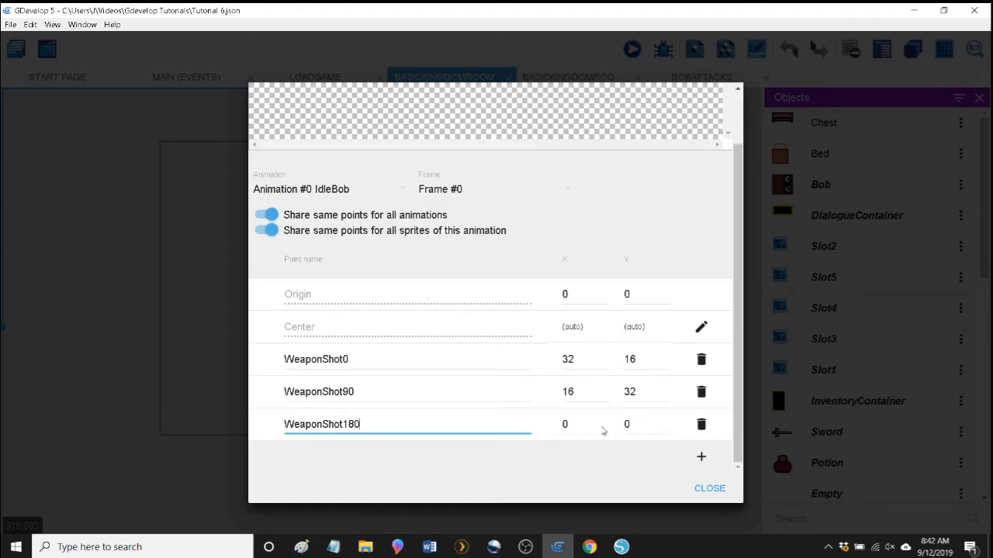
double_click(627, 425)
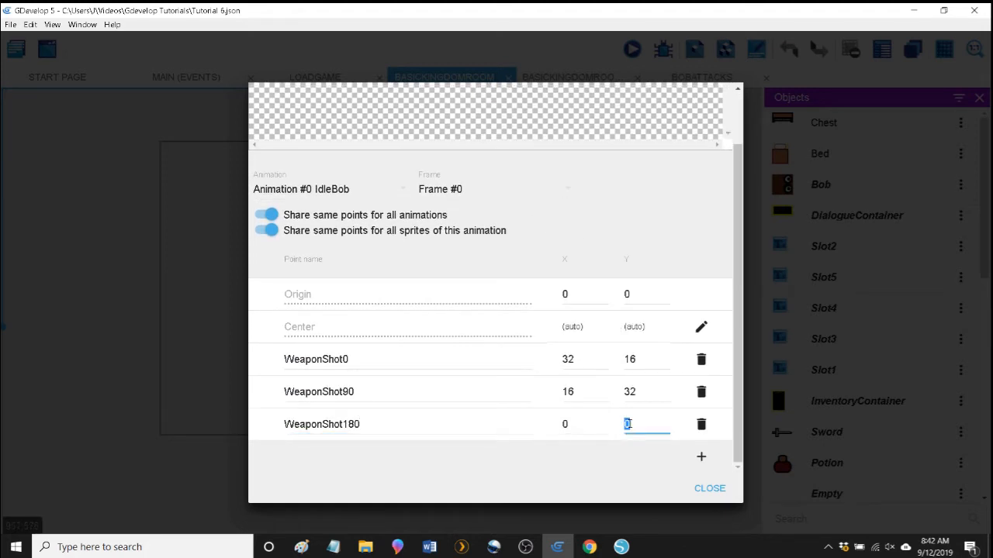
text(16)
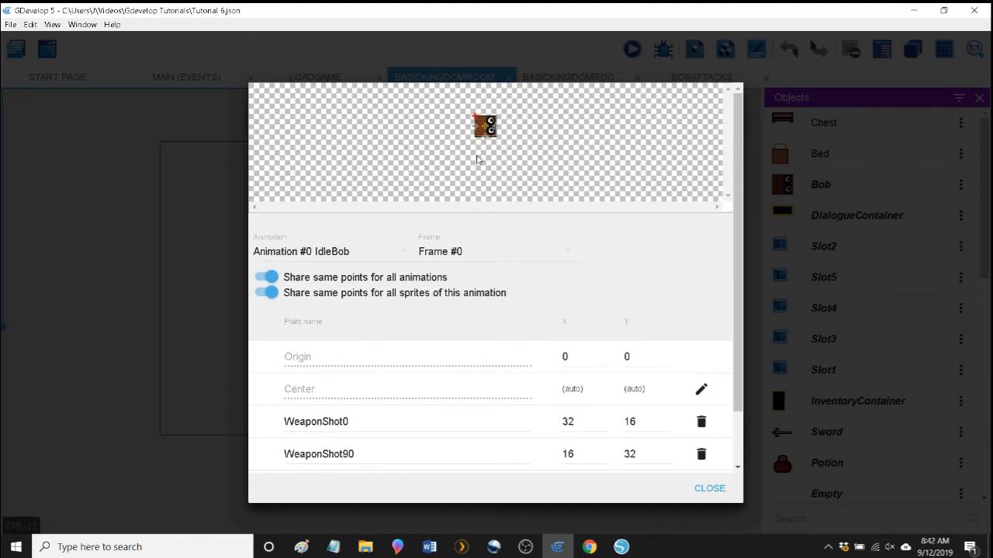
Add a fourth custom point to Bob's sprite and name it WeaponShot270.
scroll(481, 305, down, 2)
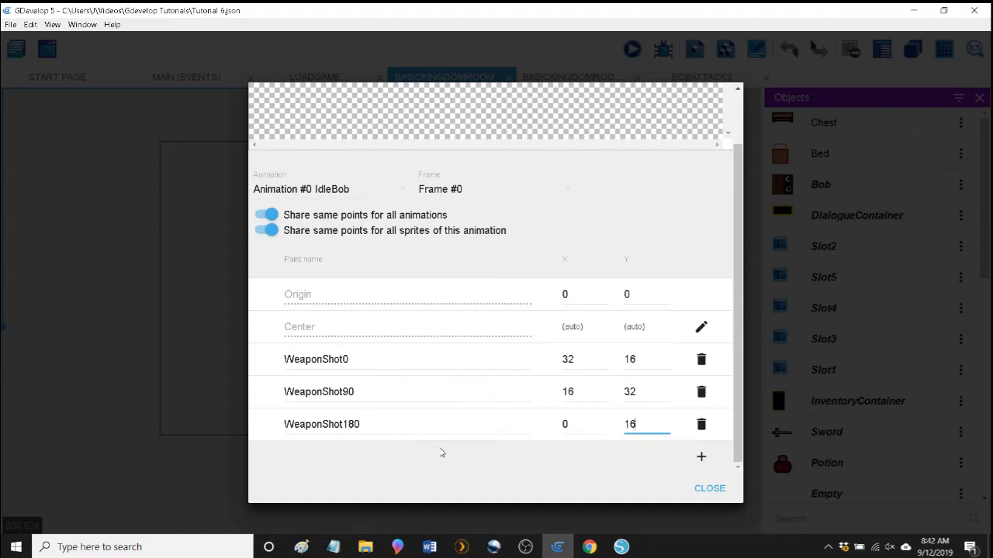
click(702, 456)
click(359, 458)
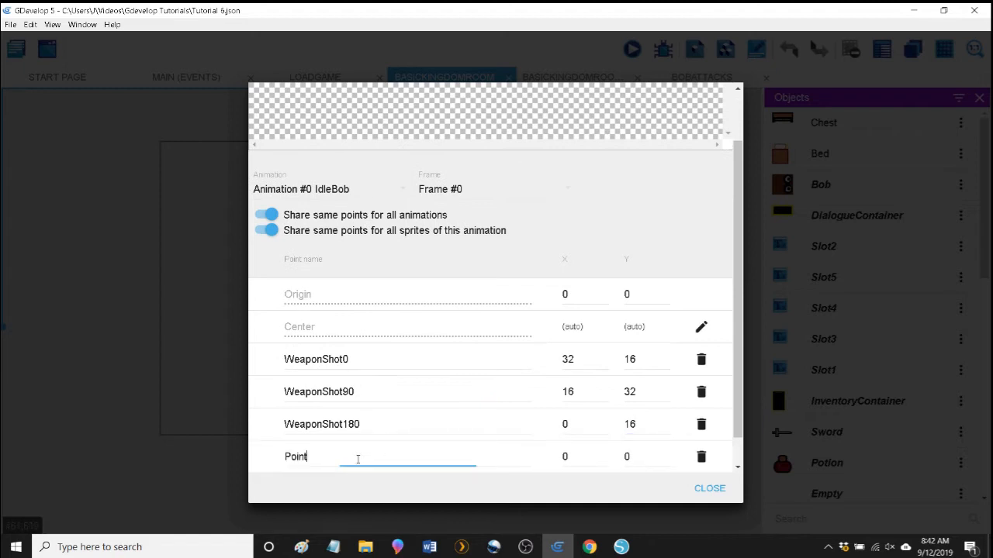
double_click(359, 459)
text(WeaponShot270)
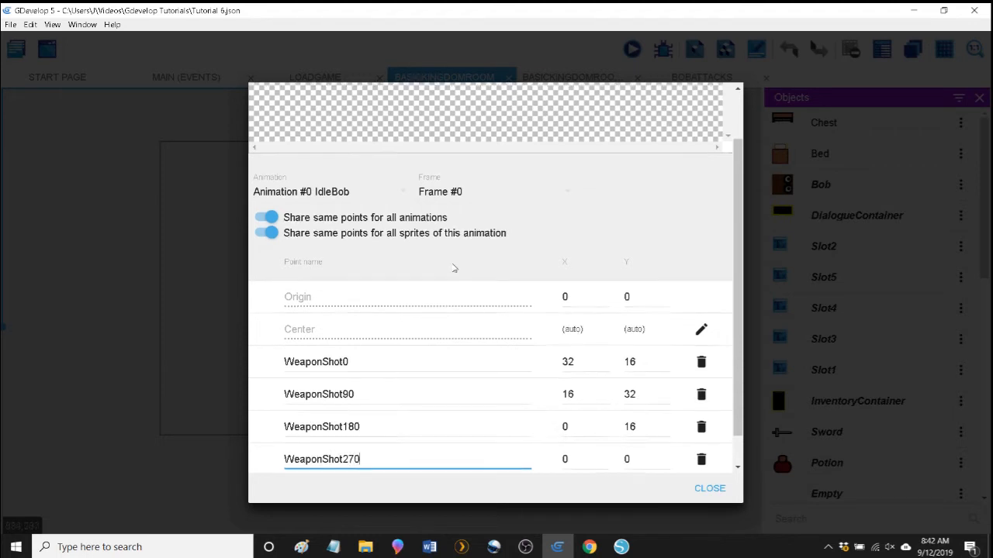
Set the WeaponShot270 point's X coordinate to 16.
scroll(457, 256, up, 2)
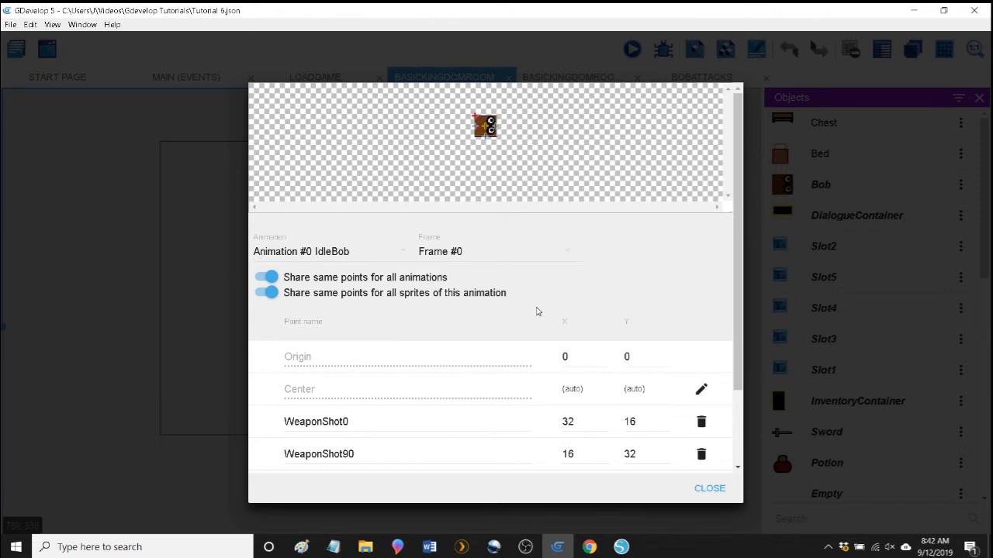
scroll(536, 311, down, 3)
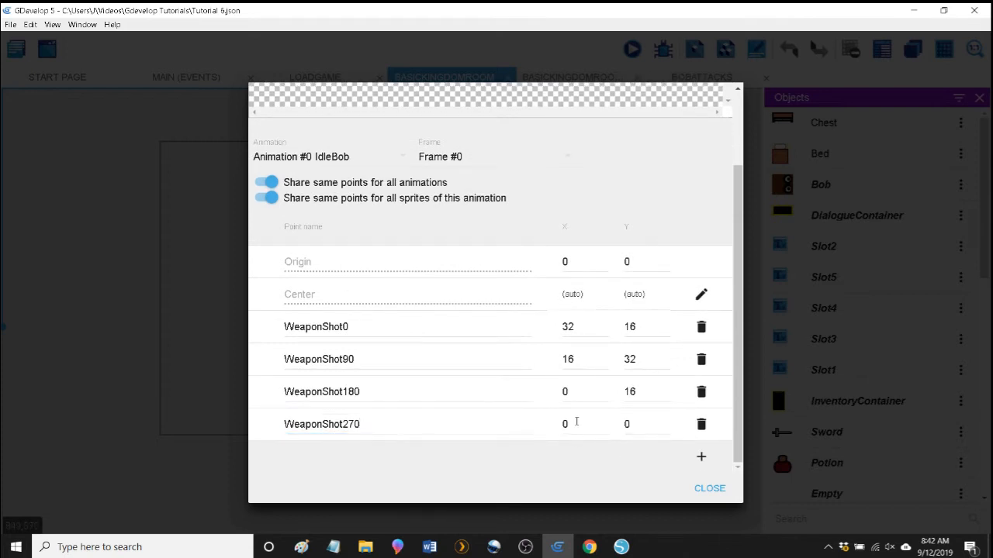
double_click(576, 422)
text(16)
click(614, 468)
scroll(497, 411, up, 2)
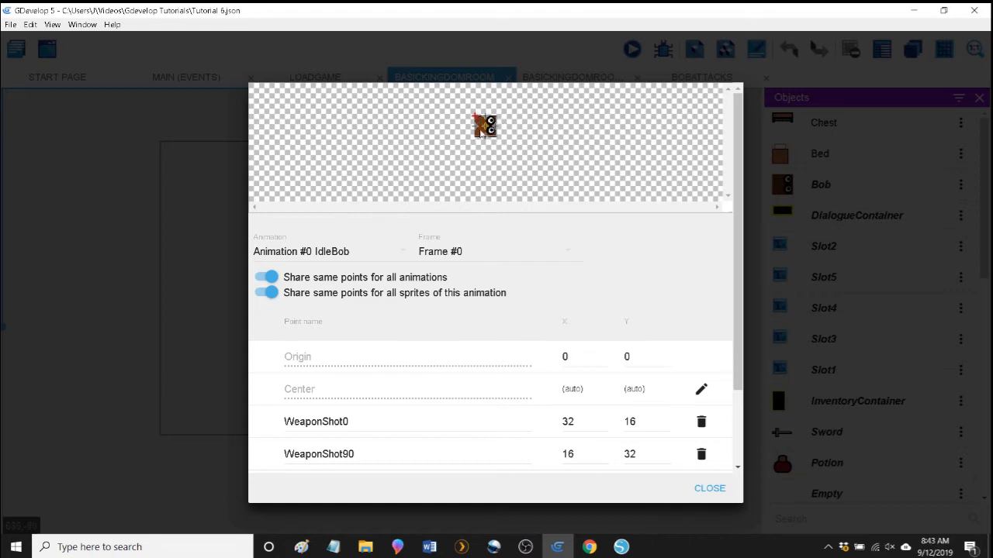
scroll(687, 462, down, 1)
scroll(687, 463, down, 2)
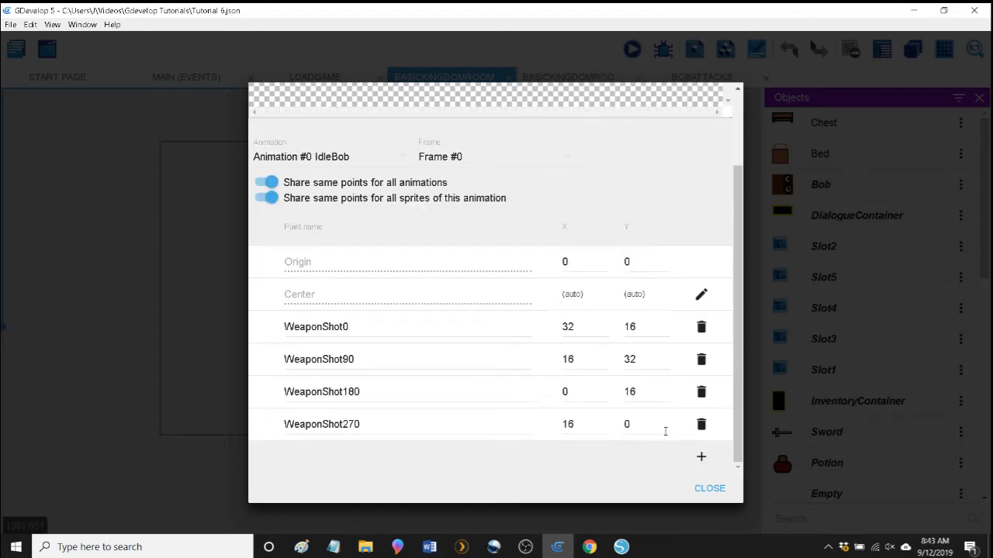
Finish the point editing, apply the changes to Bob and open the BobAttacks events.
click(709, 489)
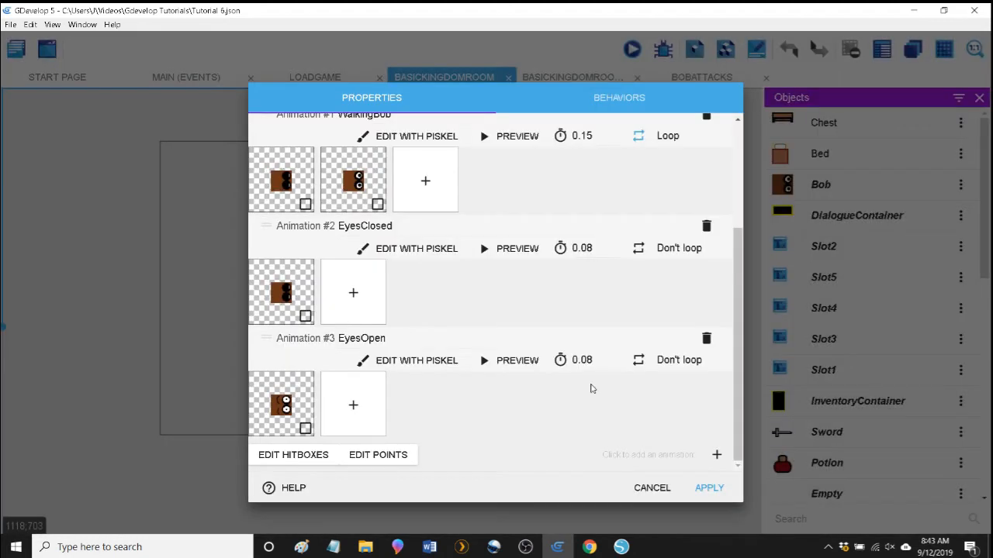
click(704, 499)
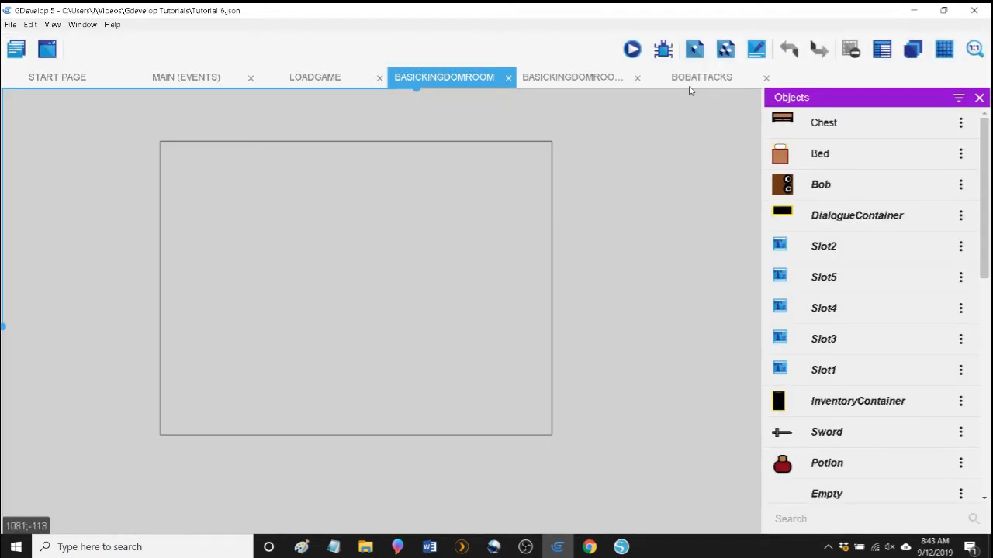
click(683, 77)
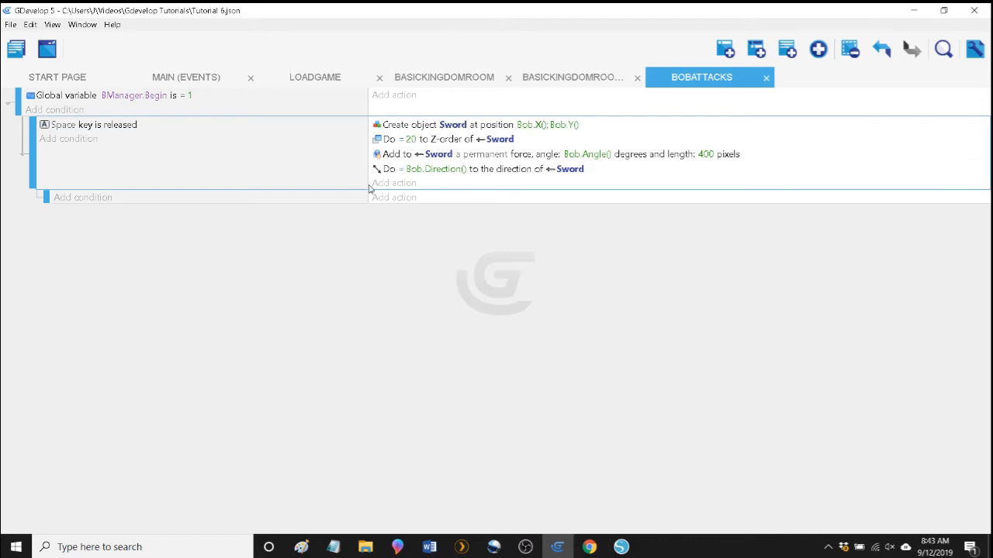
Review the object and position parameters of the Create object Sword action in the Space key event.
double_click(397, 128)
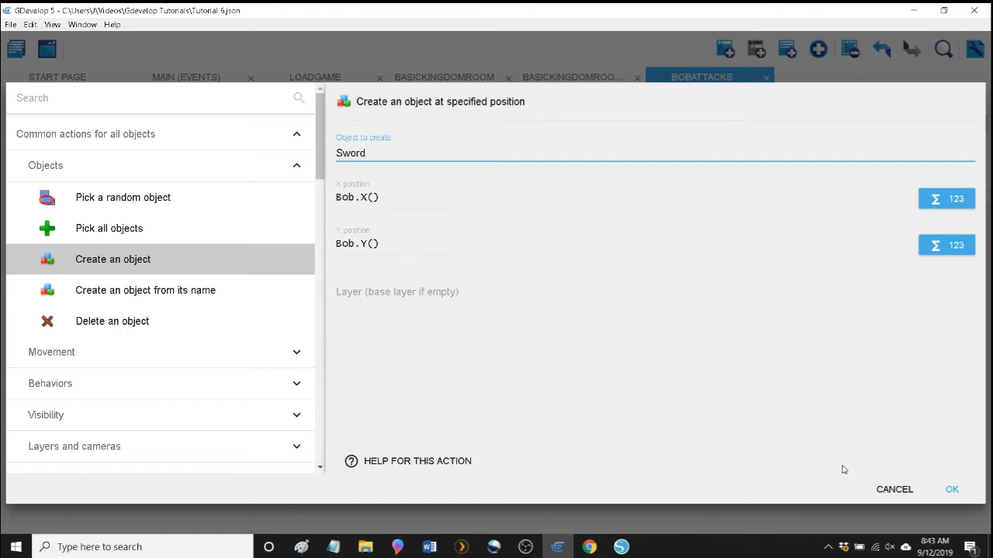
click(952, 490)
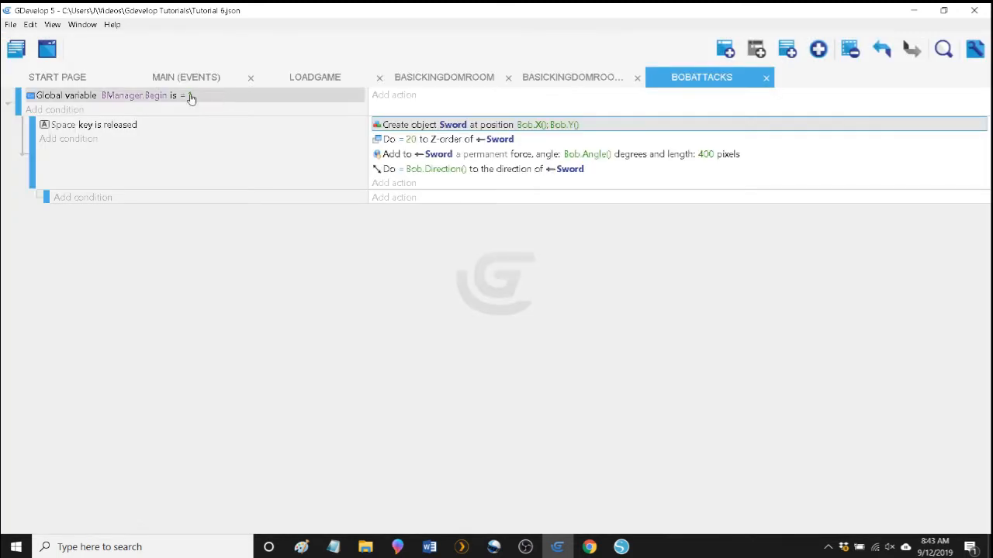
click(258, 185)
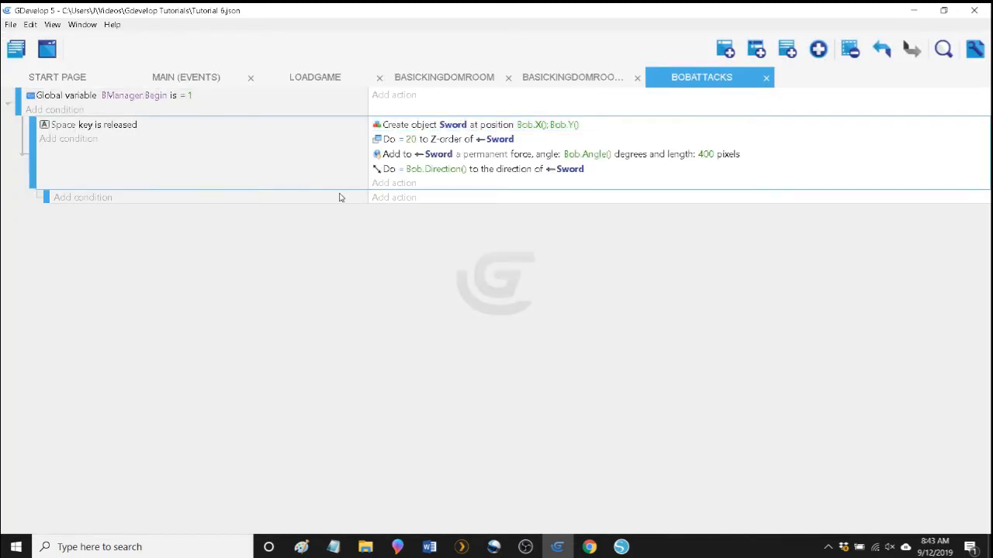
Add a sprite Current direction condition to the empty sub-event, testing that Bob's direction is equal to 0.
click(103, 202)
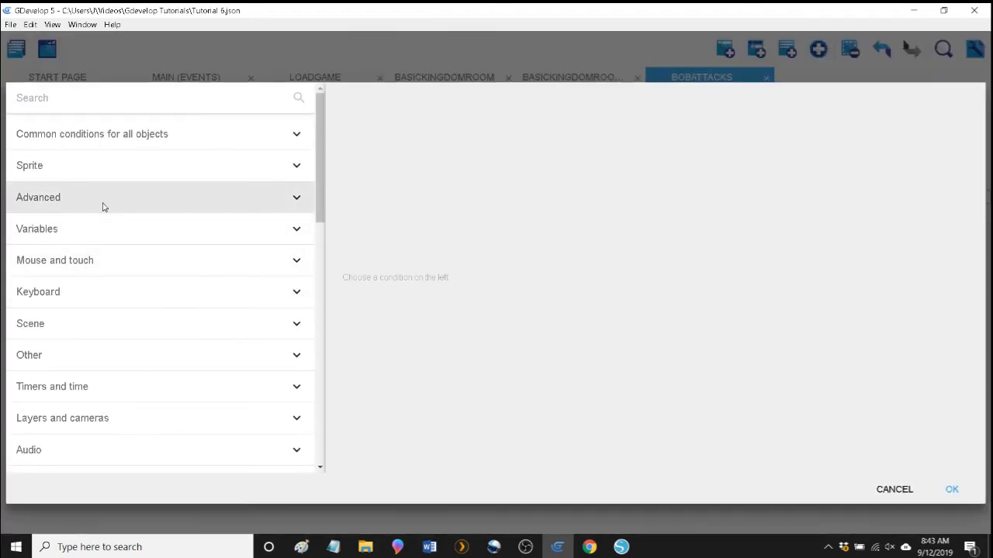
click(113, 172)
click(87, 260)
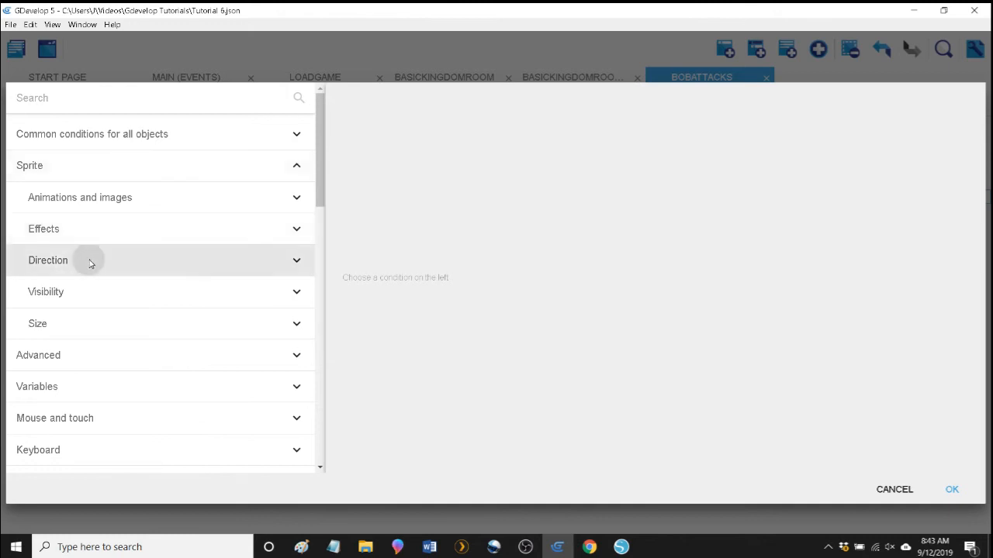
click(108, 295)
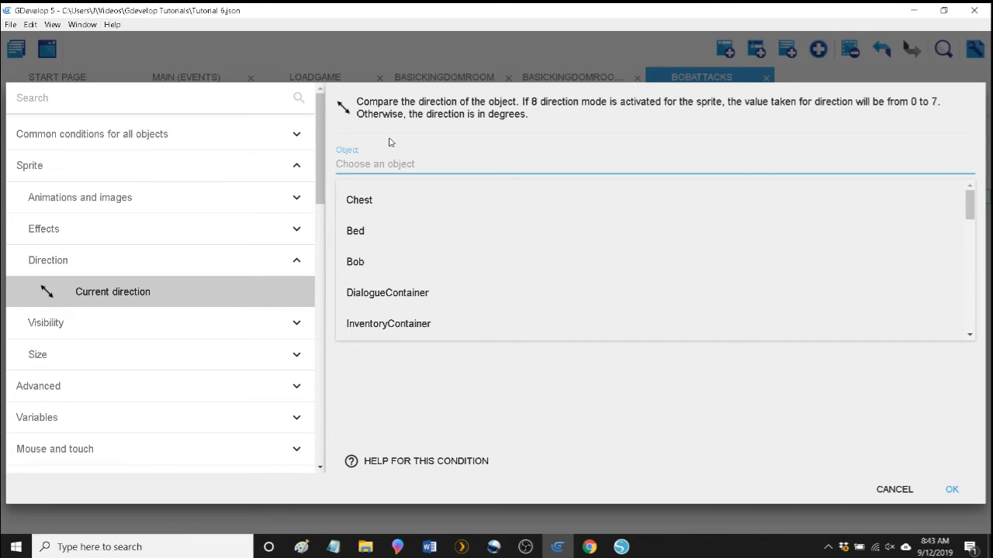
click(361, 259)
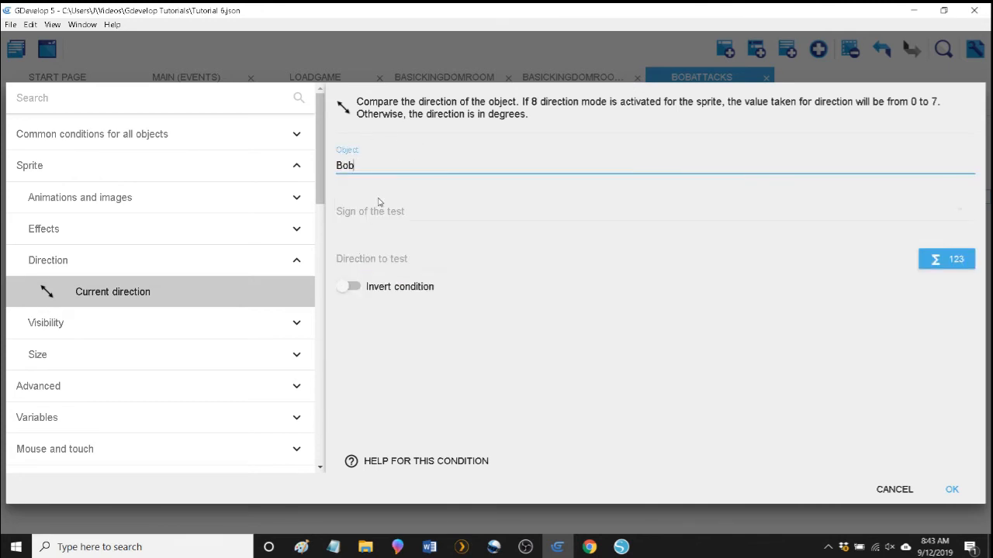
click(379, 210)
click(377, 216)
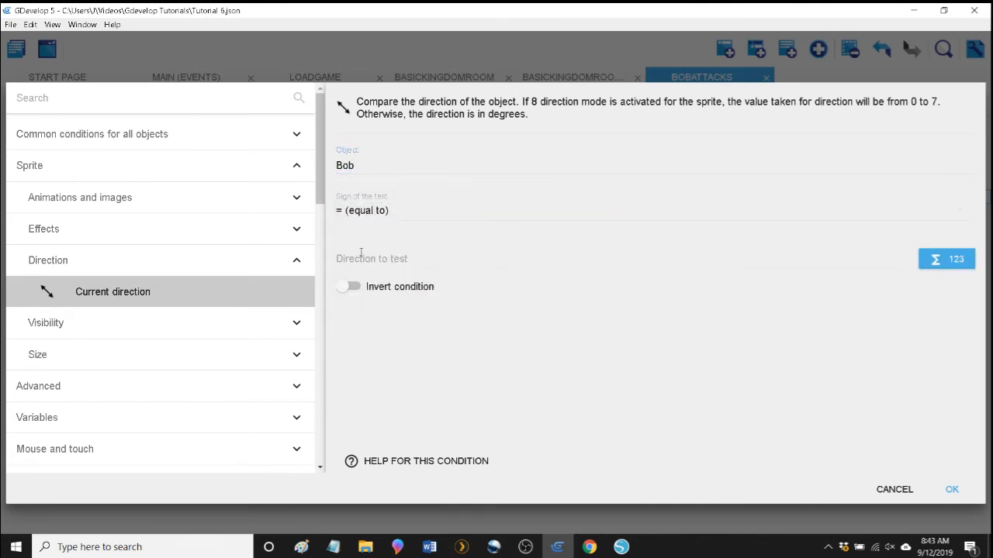
click(361, 254)
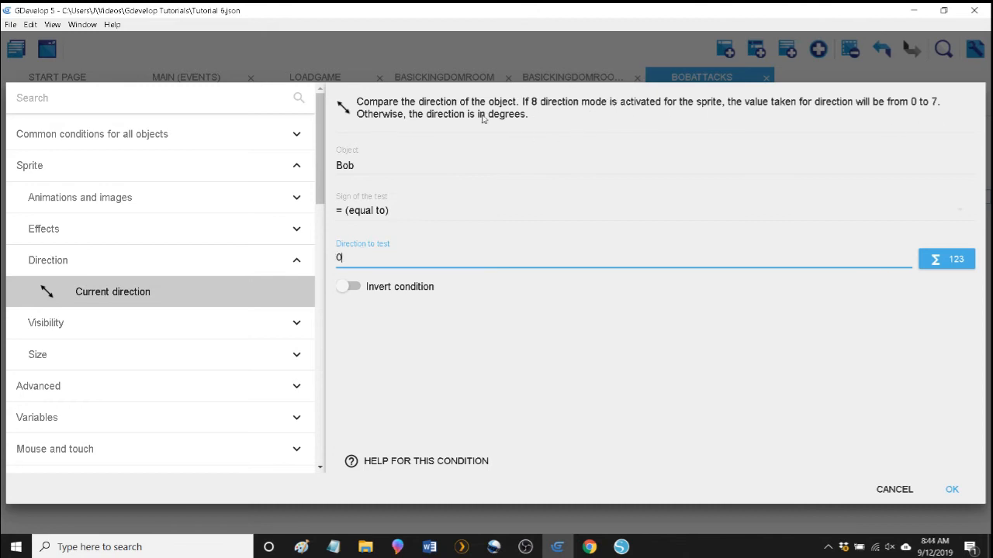
click(489, 346)
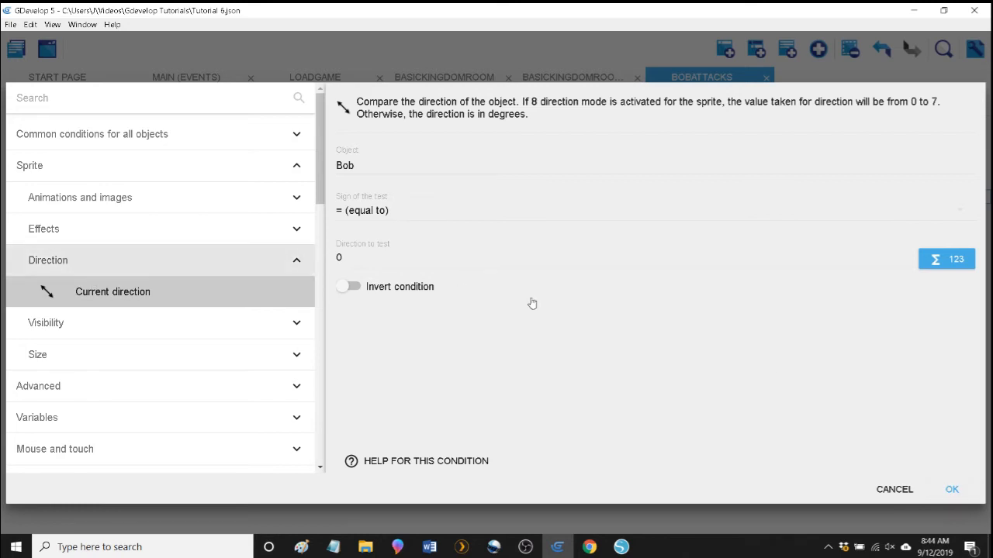
click(950, 490)
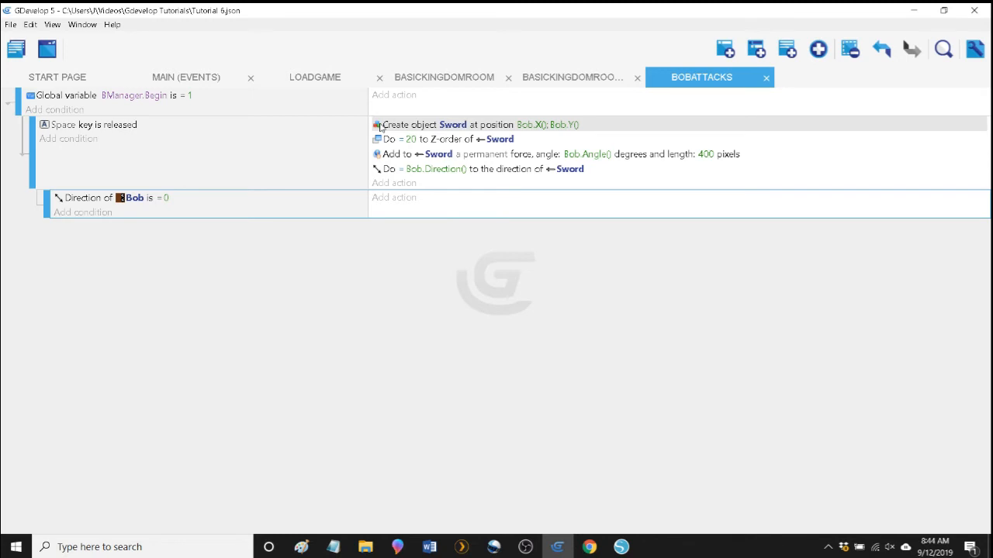
Move the Create object Sword action from the Space key event into the sub-event that tests Bob's direction.
click(380, 126)
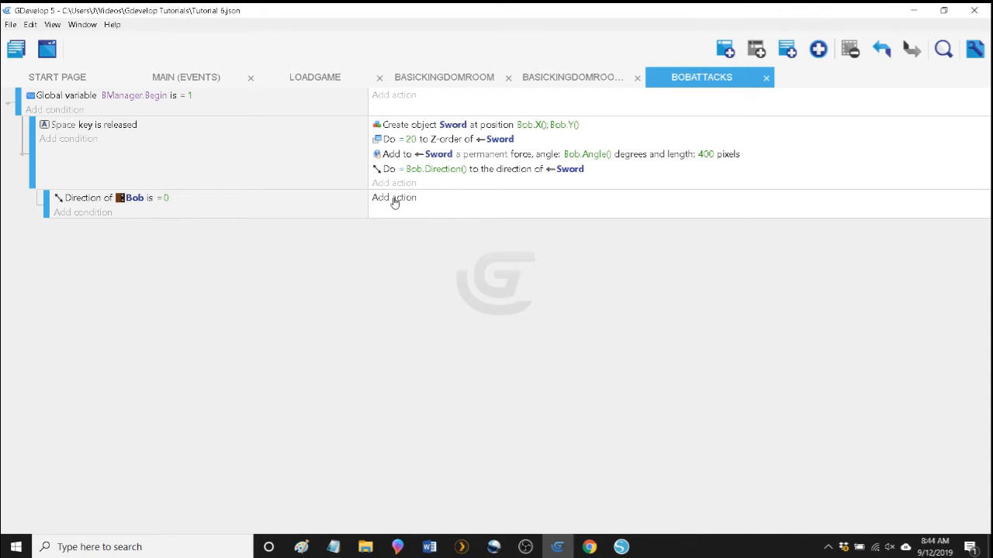
drag(390, 130, 396, 204)
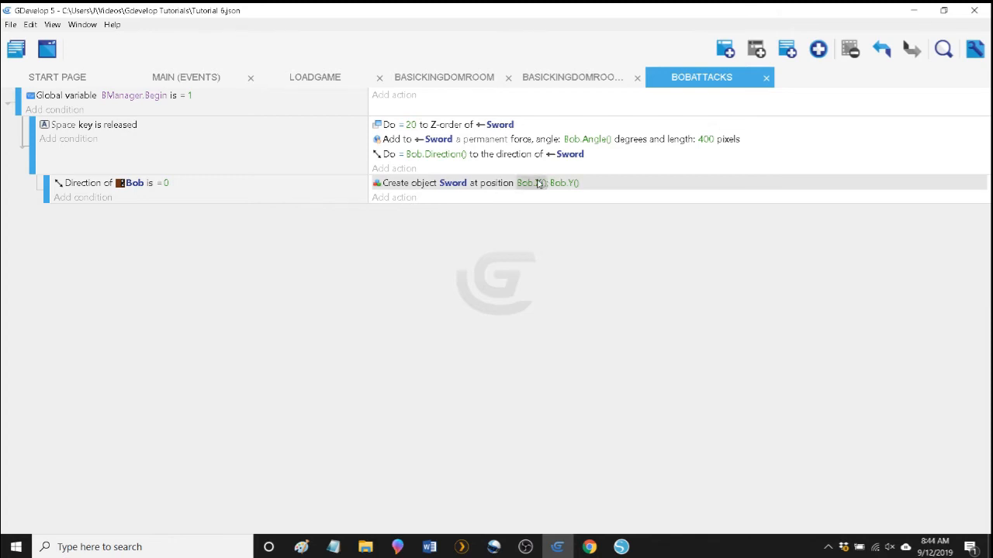
Edit the Create object Sword action and choose the sprite expression X position of a point for its X position.
double_click(381, 189)
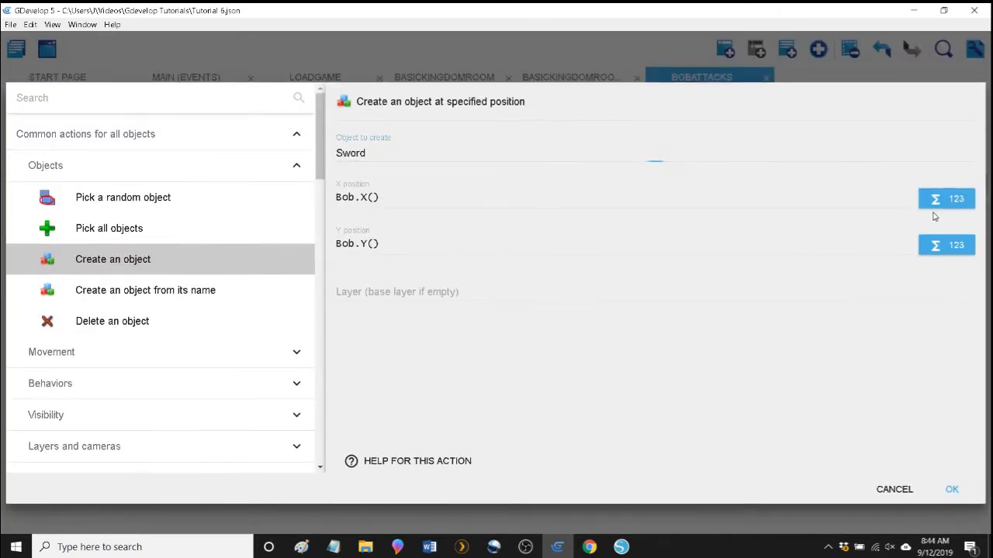
click(946, 198)
scroll(403, 271, up, 6)
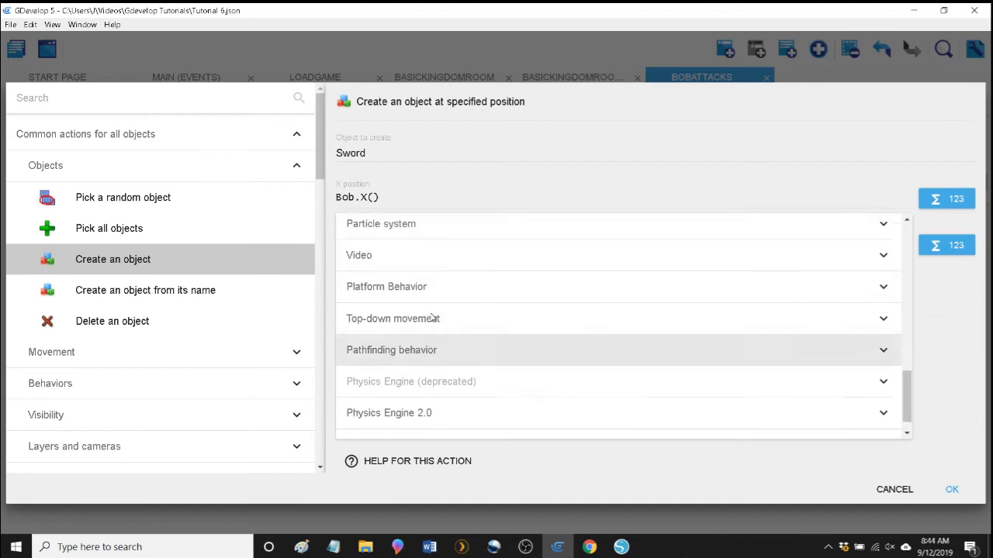
scroll(420, 312, up, 2)
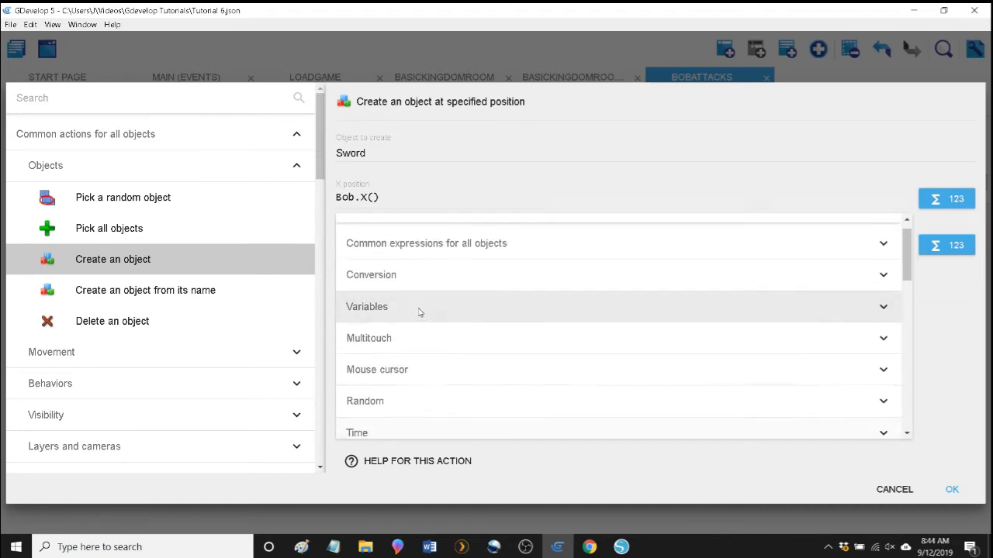
scroll(413, 301, down, 5)
scroll(408, 300, down, 2)
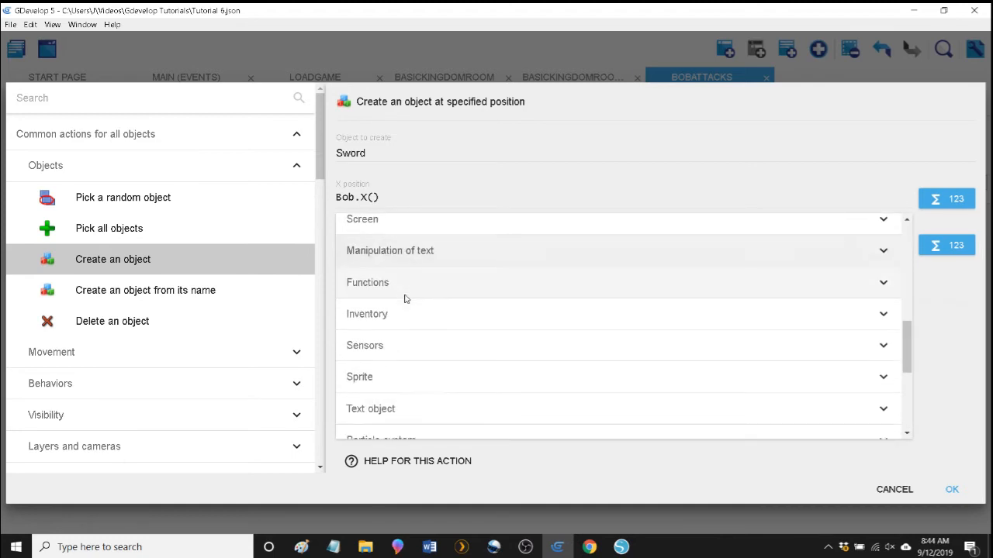
click(395, 350)
scroll(406, 371, down, 4)
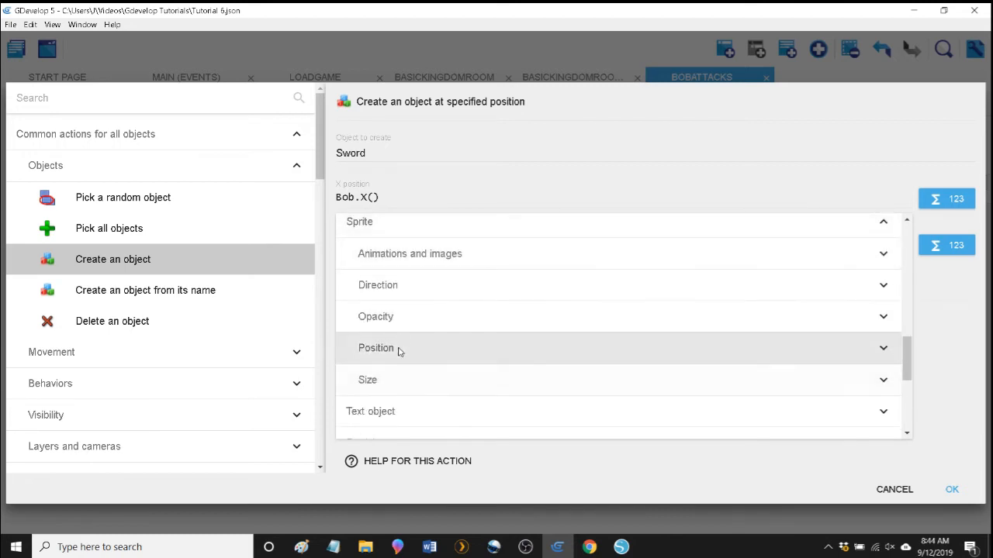
click(399, 351)
scroll(468, 361, down, 3)
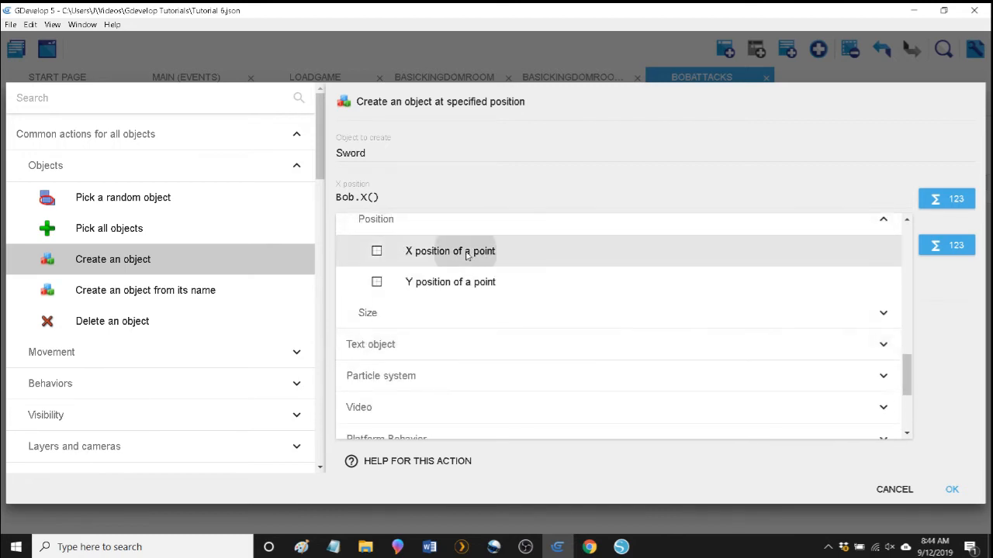
click(463, 251)
Set the expression's object to Bob and point name to "WeaponShot0", leaving only Bob.PointX("WeaponShot0") as the Sword's X position.
click(381, 249)
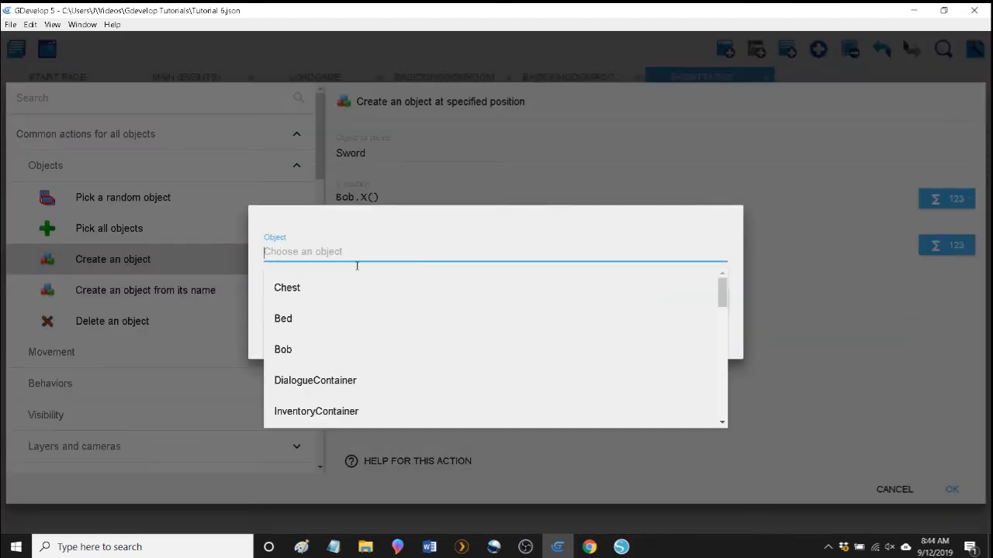
click(310, 350)
click(321, 296)
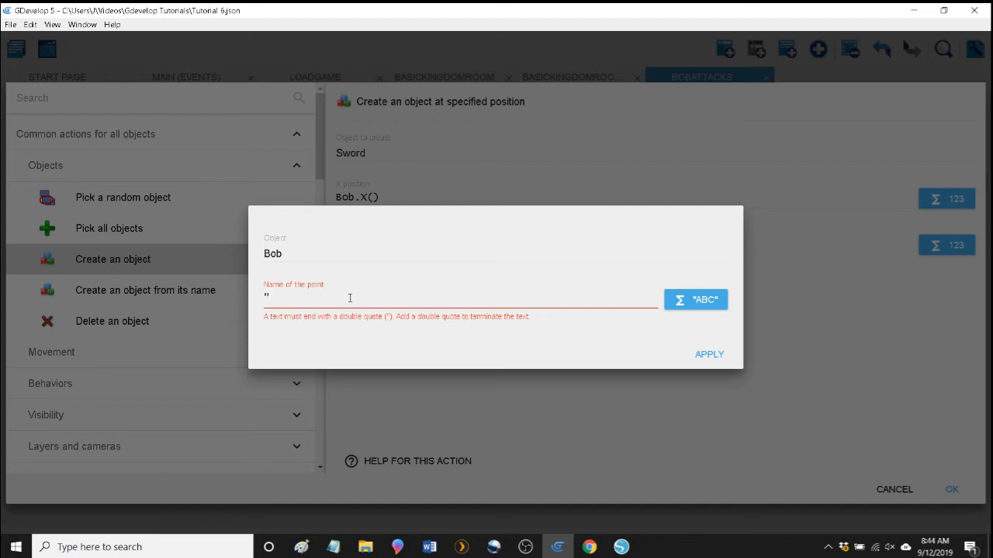
text(weaponShot0")
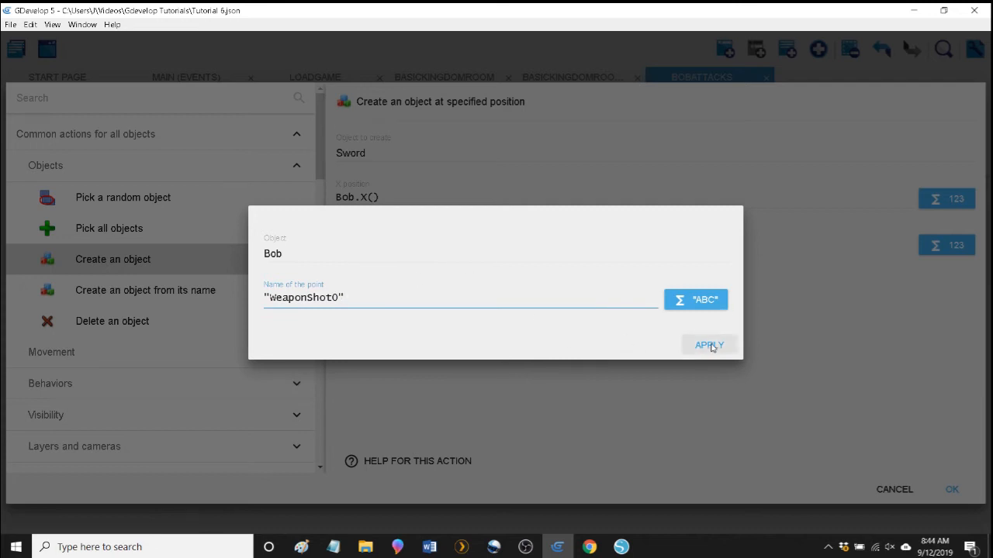
click(709, 345)
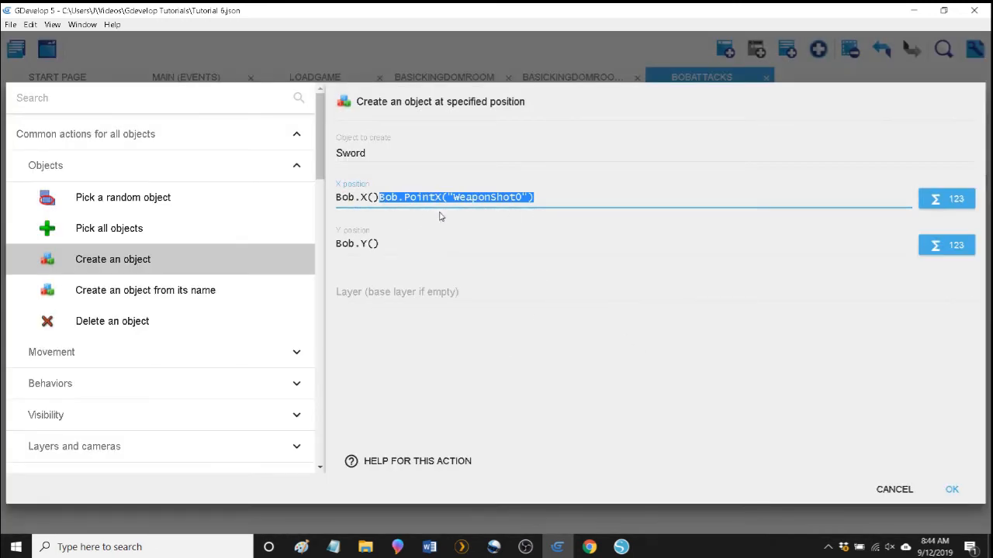
click(368, 197)
drag(378, 197, 305, 202)
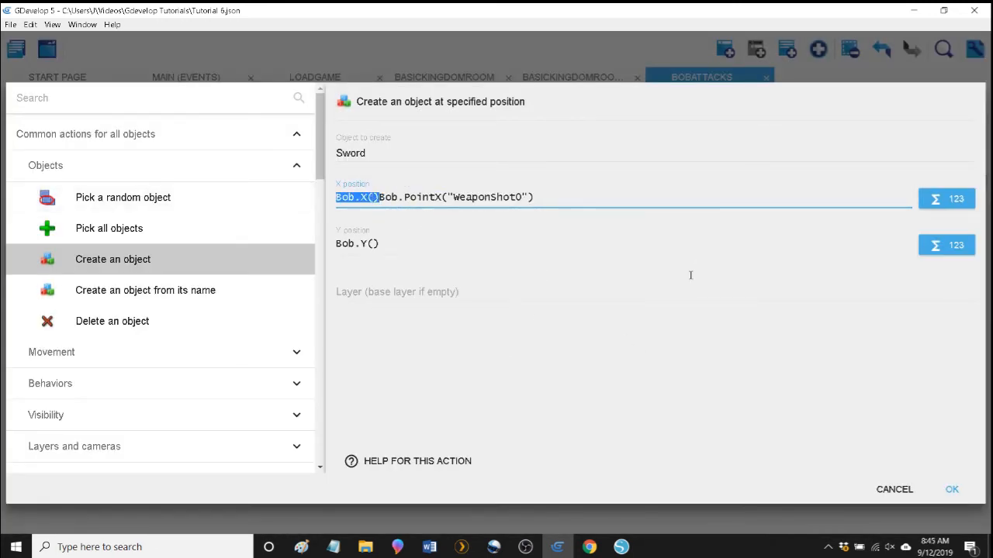
key(BackSpace)
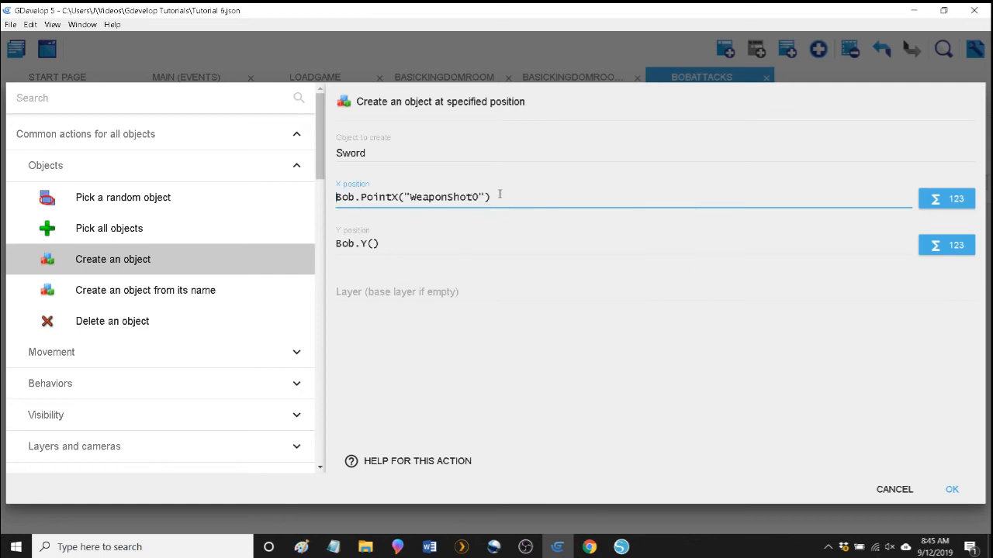
Copy the X expression into the Sword's Y position, change it to Bob.PointY("WeaponShot0") and apply the action.
drag(499, 194, 334, 193)
key(ctrl+c)
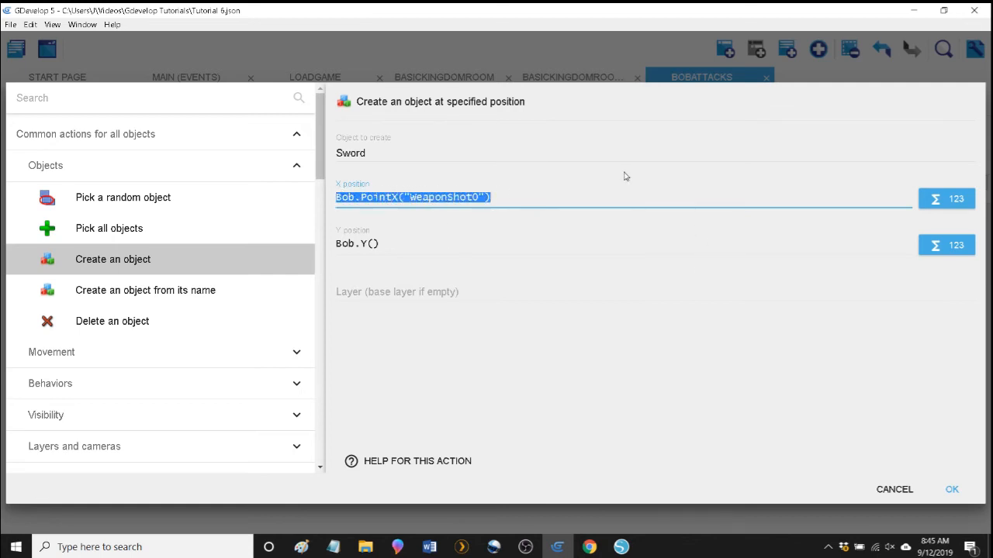
double_click(454, 244)
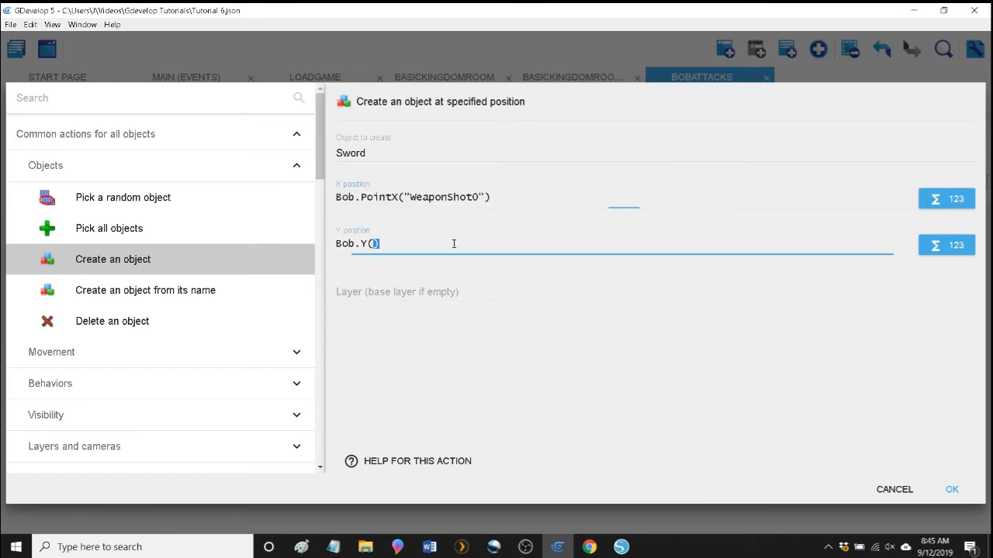
triple_click(452, 243)
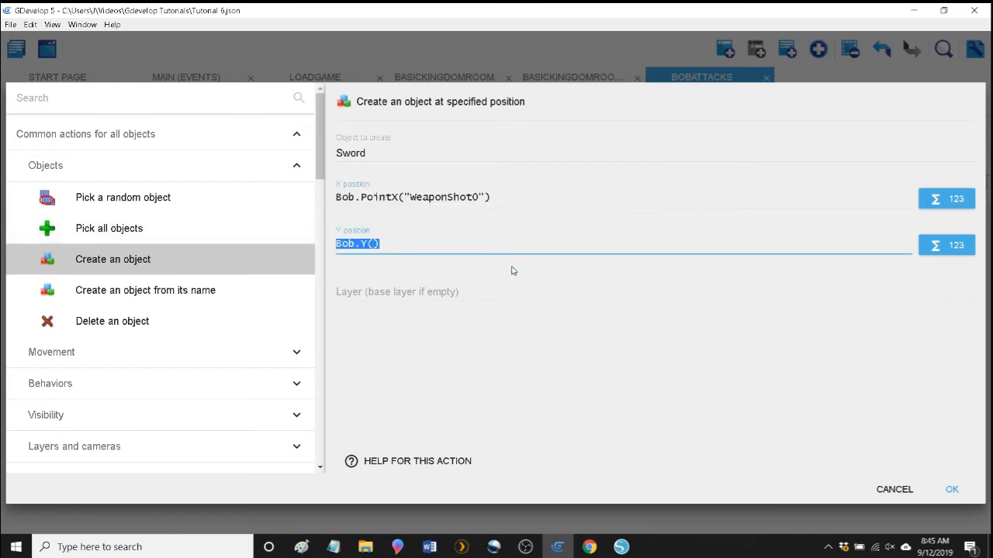
key(ctrl+v)
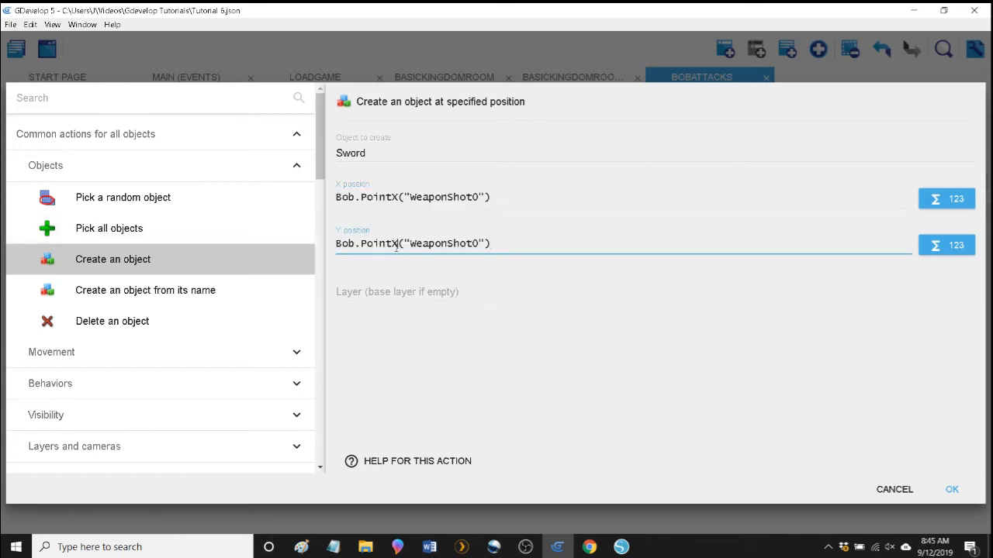
key(BackSpace)
text(Y)
click(568, 398)
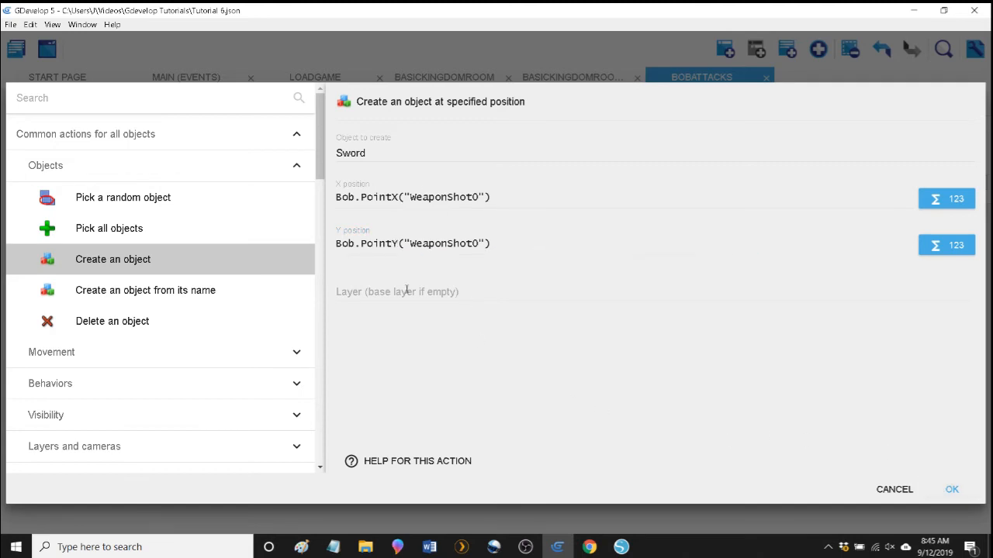
click(952, 489)
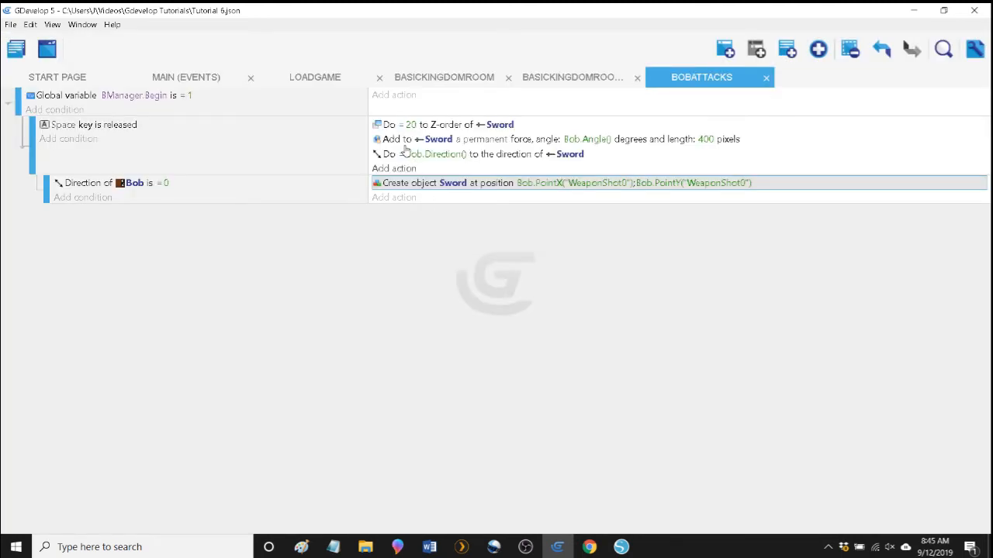
Move the Sword's Z-order, permanent force and direction actions from the Space key event into the Bob direction 0 sub-event.
drag(381, 126, 402, 193)
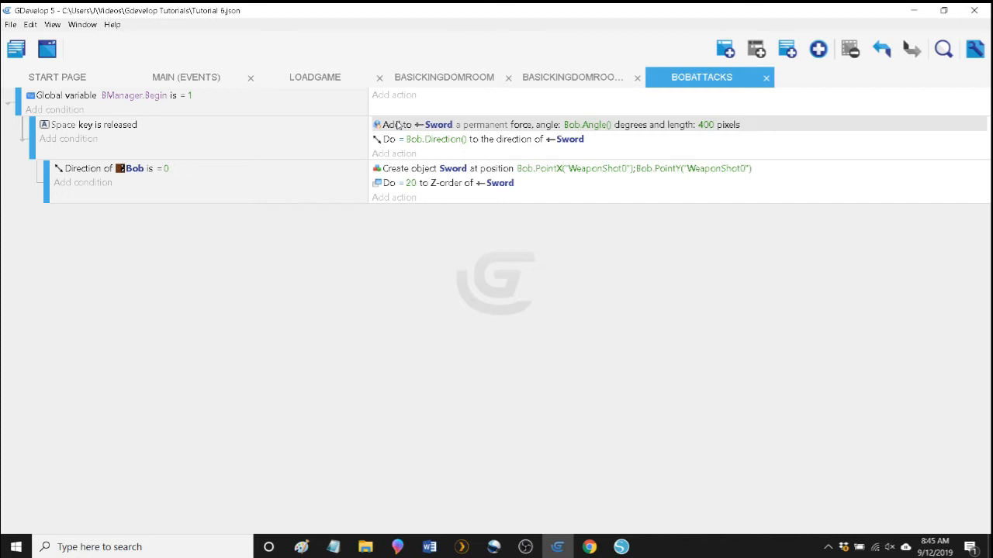
drag(398, 128, 418, 196)
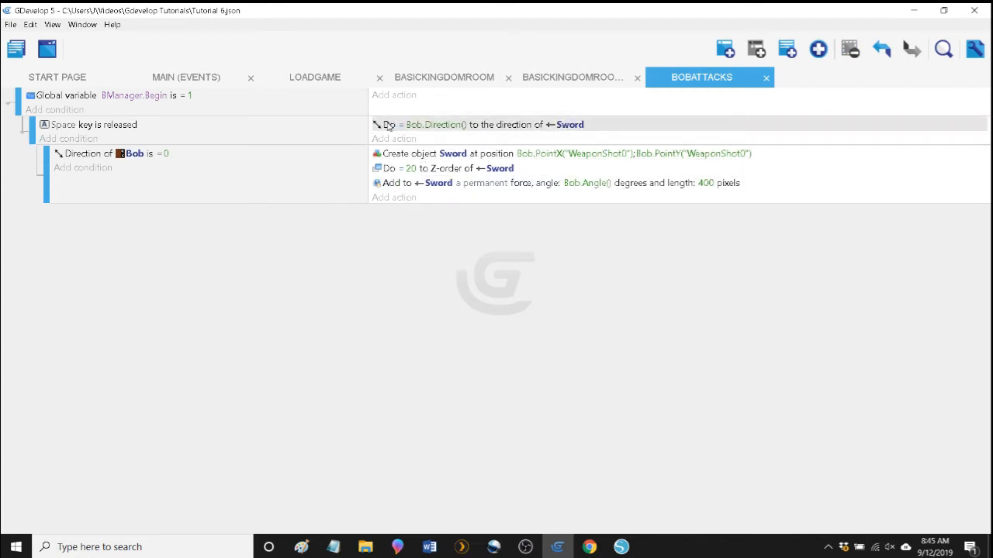
drag(390, 127, 414, 169)
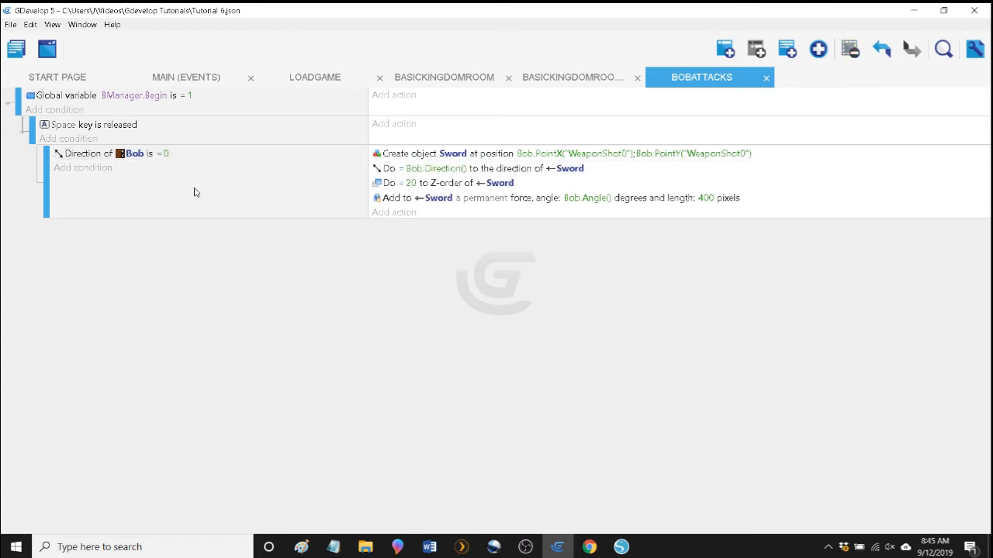
Preview the game from the Main scene events, start playing and shoot several swords while Bob faces right.
click(176, 81)
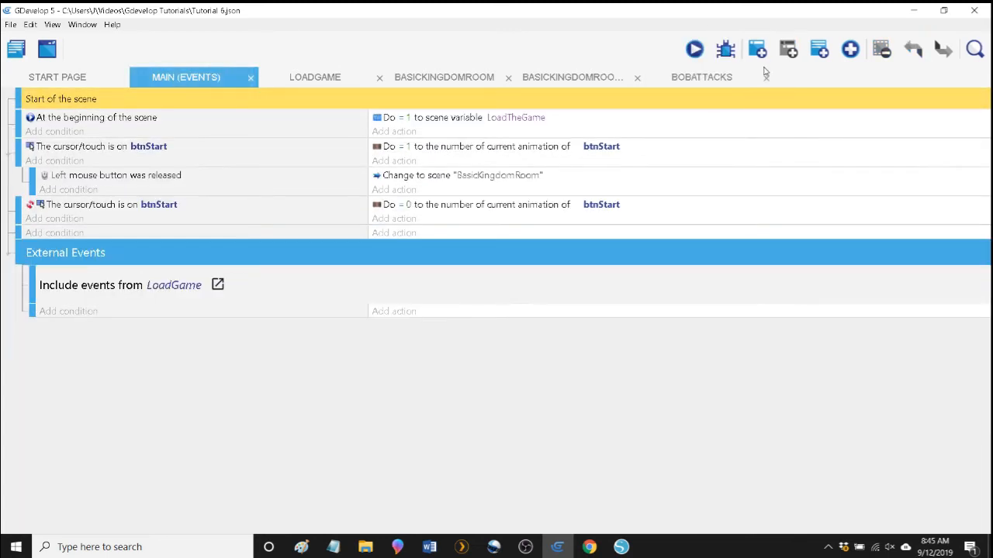
click(695, 50)
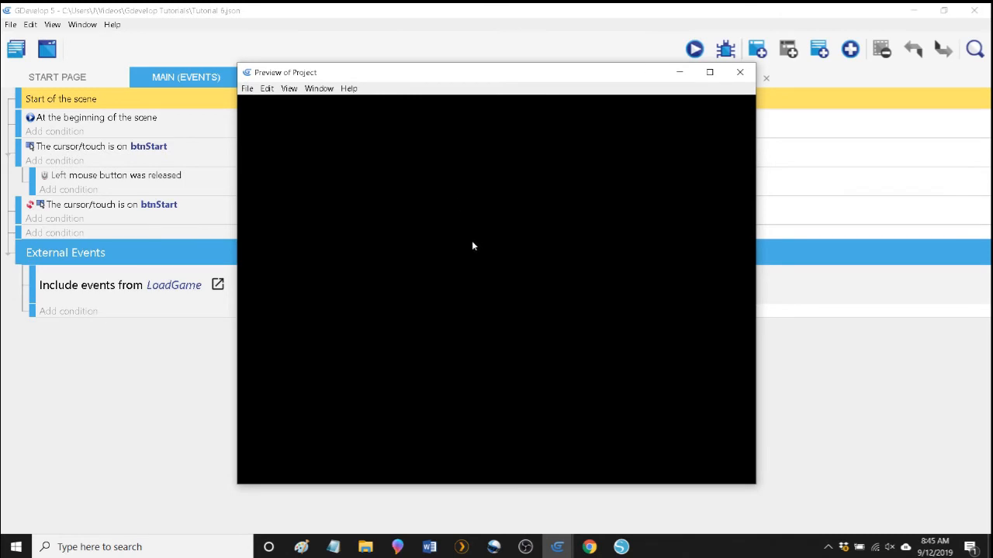
click(496, 404)
key(Right)
key(space)
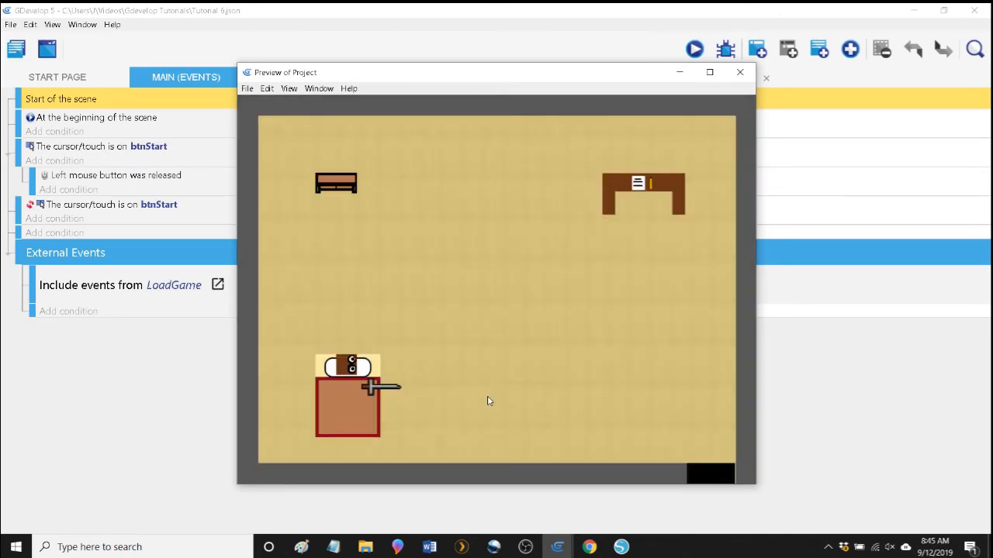
key(Right)
key(space)
key(space)
key(space)
key(space)
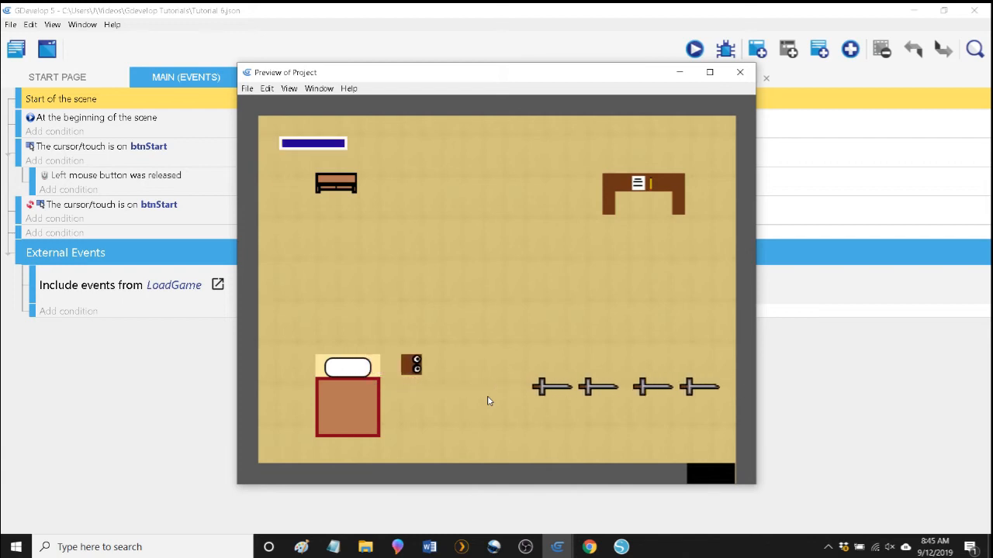
Walk Bob around the room in different directions and shoot swords to test the direction 0 condition.
key(Up)
key(Right)
key(space)
key(space)
key(Right)
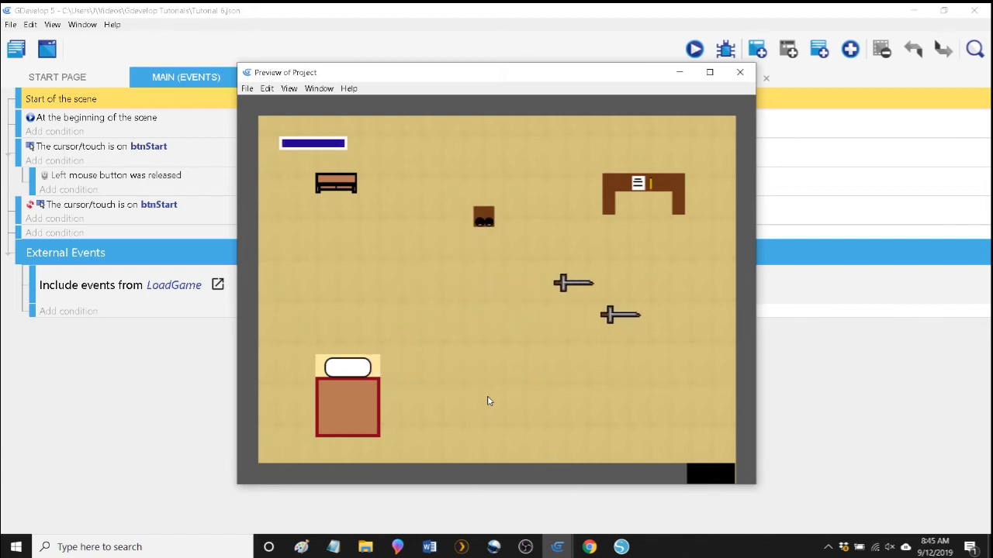
key(Down)
key(Left)
key(Left)
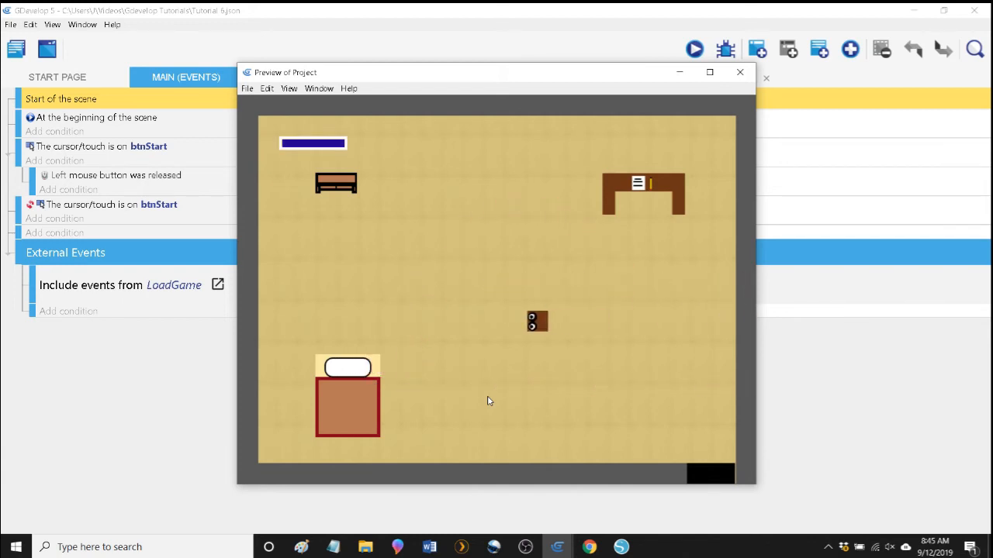
Turn Bob to face right and shoot swords repeatedly to examine where they spawn relative to him.
key(Right)
key(space)
key(space)
key(space)
key(space)
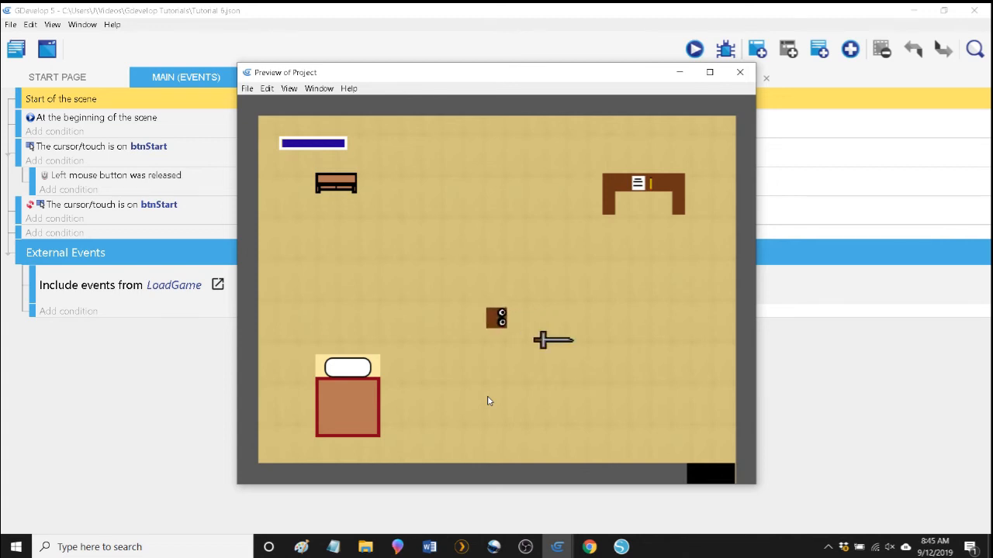
key(space)
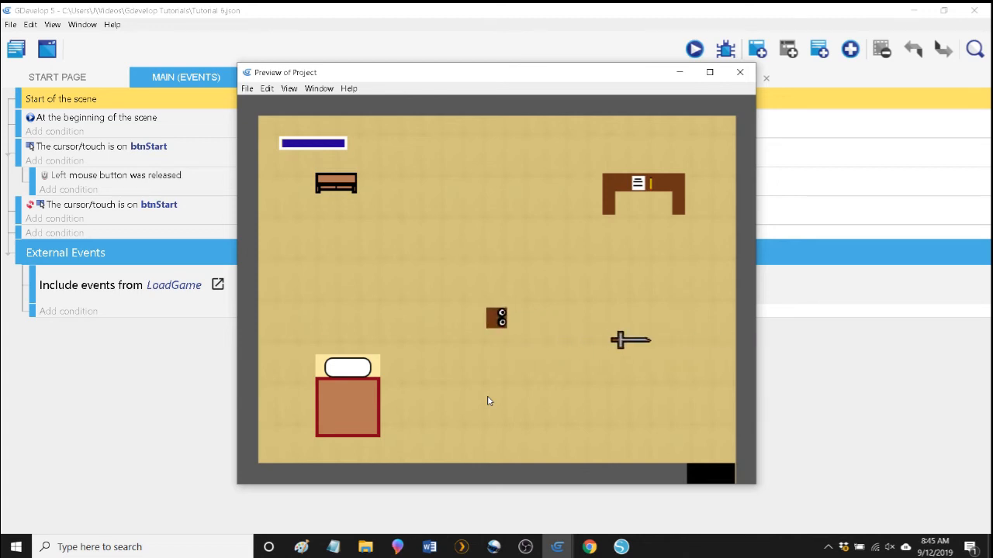
key(space)
key(space)
key(space)
key(space)
key(space)
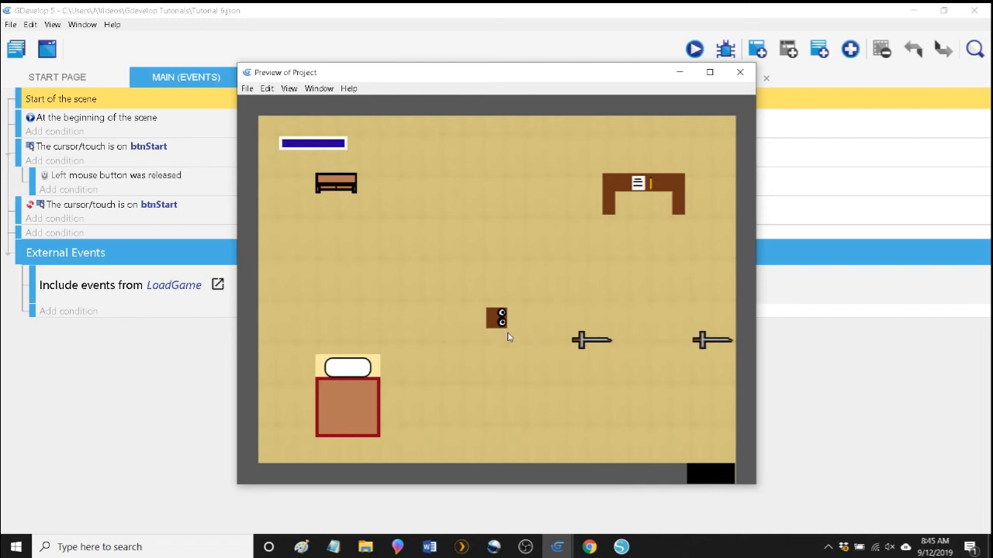
key(space)
key(space)
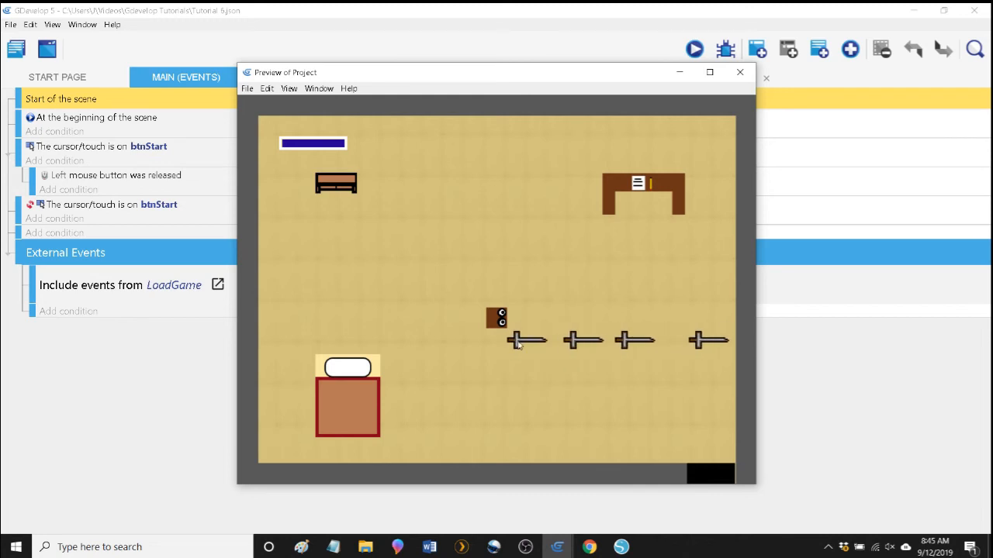
key(space)
key(space)
key(space)
key(space)
key(space)
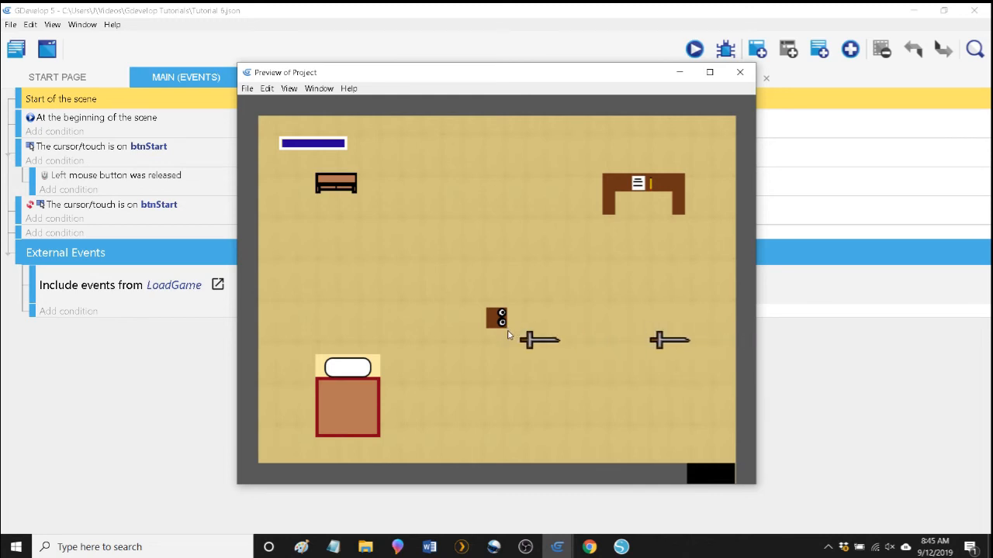
key(space)
key(space)
key(space)
key(space)
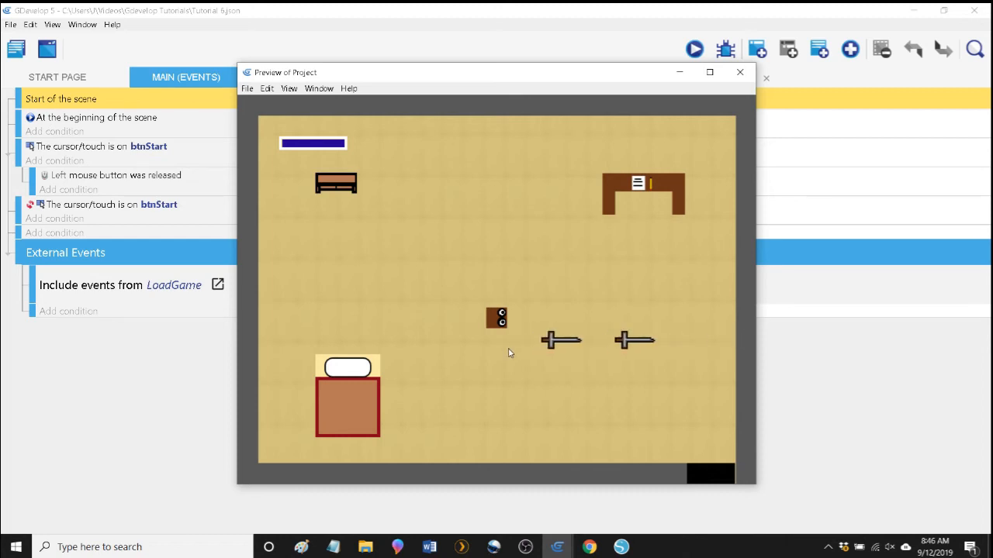
key(space)
key(space)
key(space)
key(space)
key(space)
key(space)
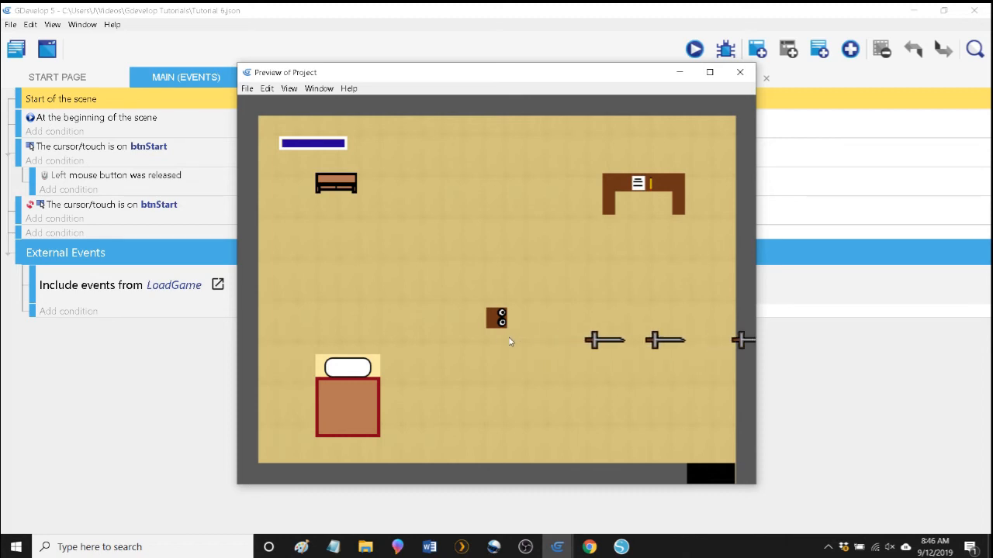
key(space)
Shoot two more swords with Bob facing right and close the preview.
key(space)
key(space)
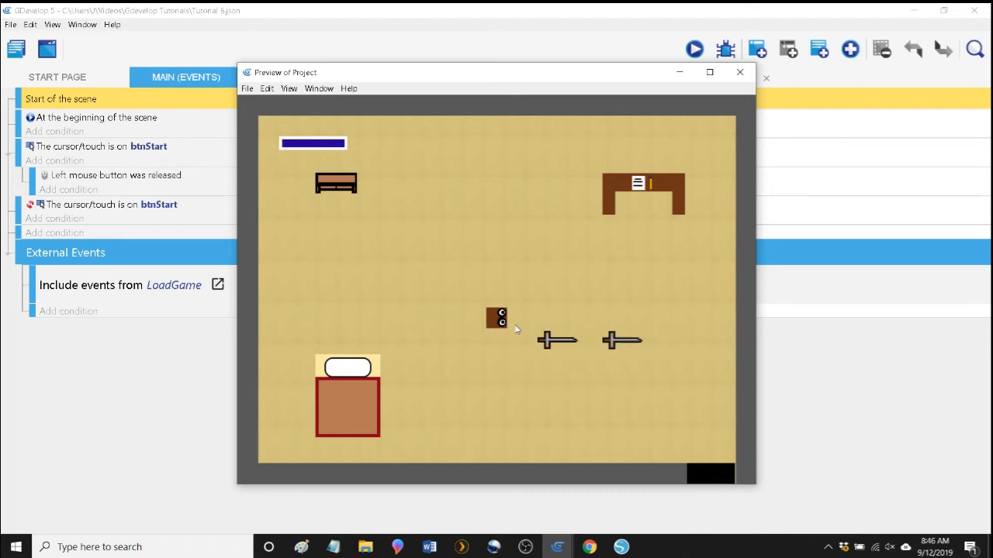
key(space)
key(space)
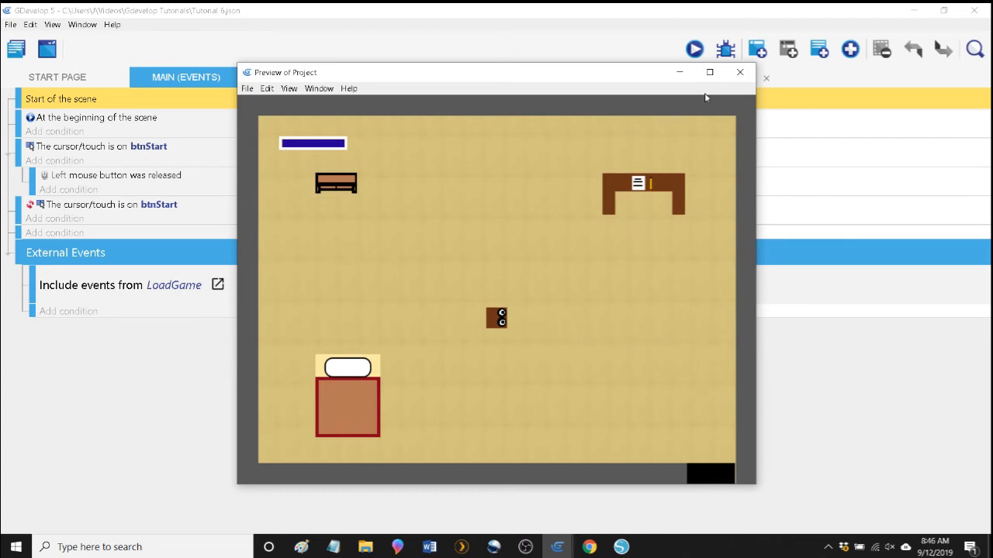
click(739, 73)
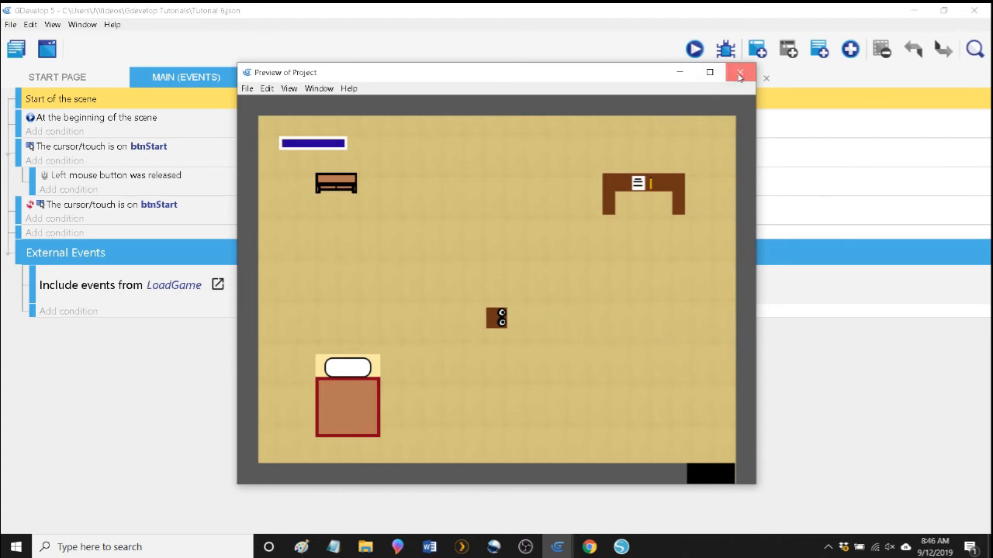
Check the canvas size of the Sword's first animation in Piskel from the BasicKingdomRoom scene, and leave without saving changes.
click(442, 76)
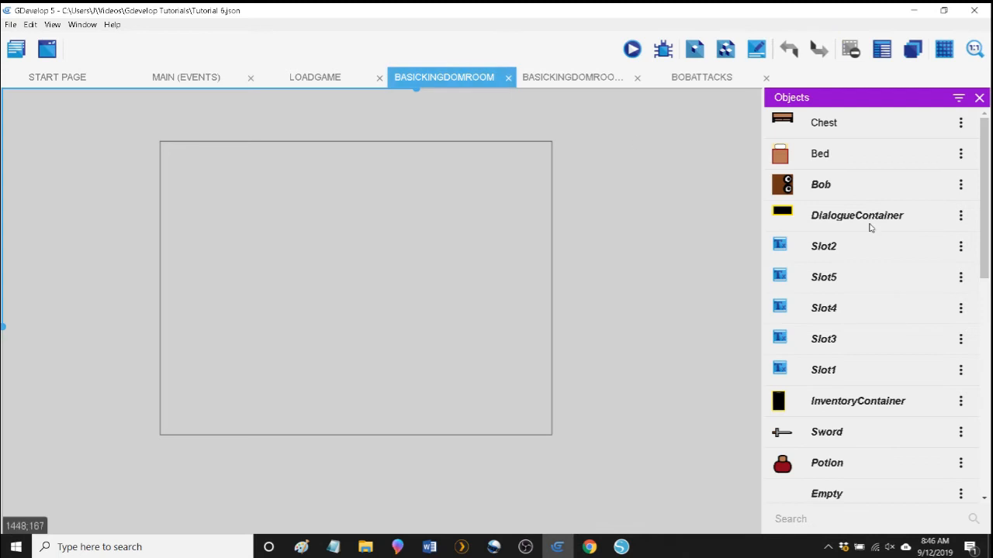
click(842, 430)
double_click(843, 430)
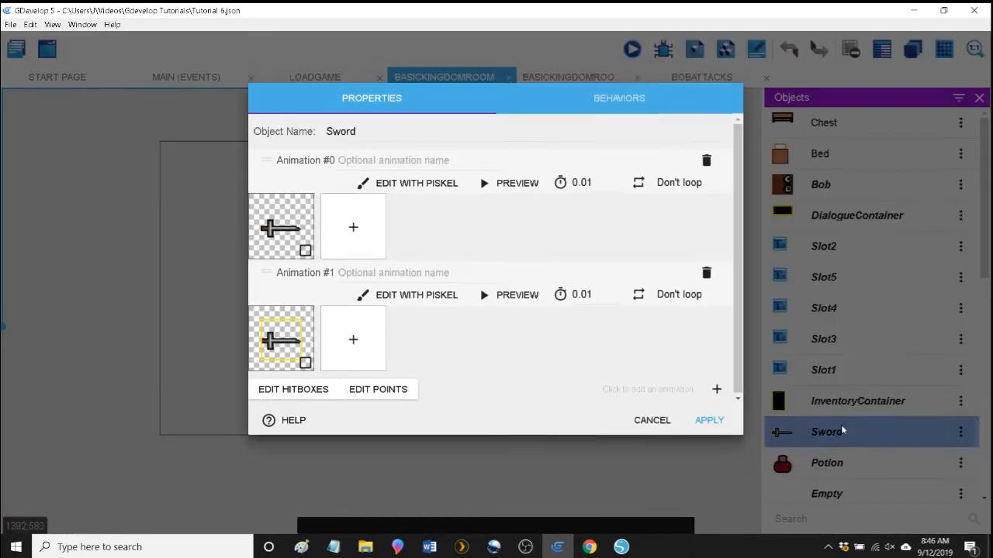
click(416, 207)
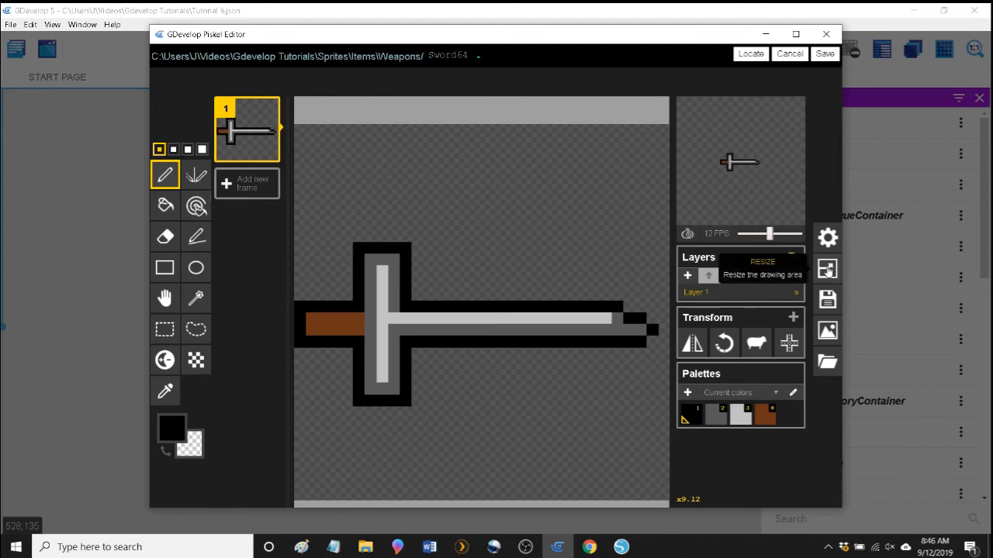
click(829, 268)
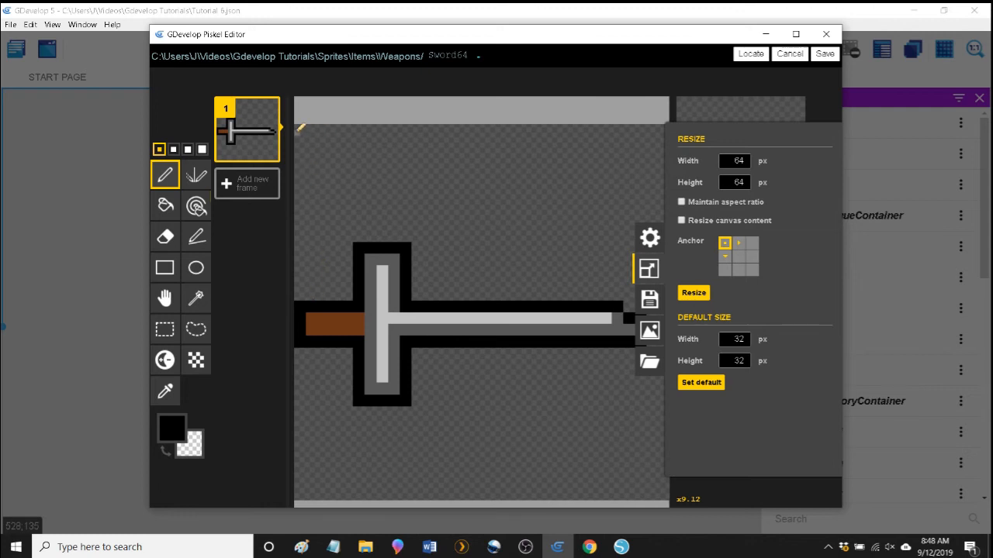
click(802, 55)
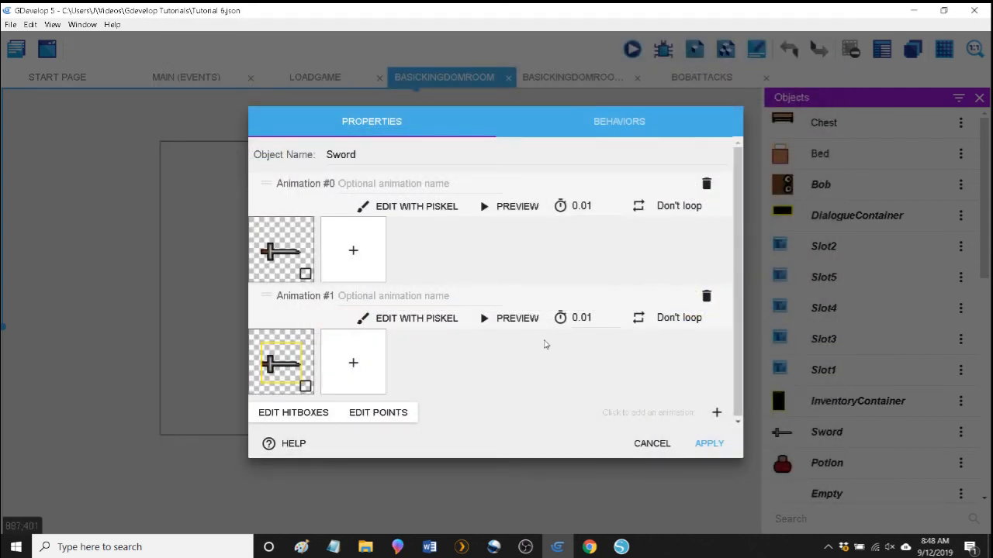
click(653, 447)
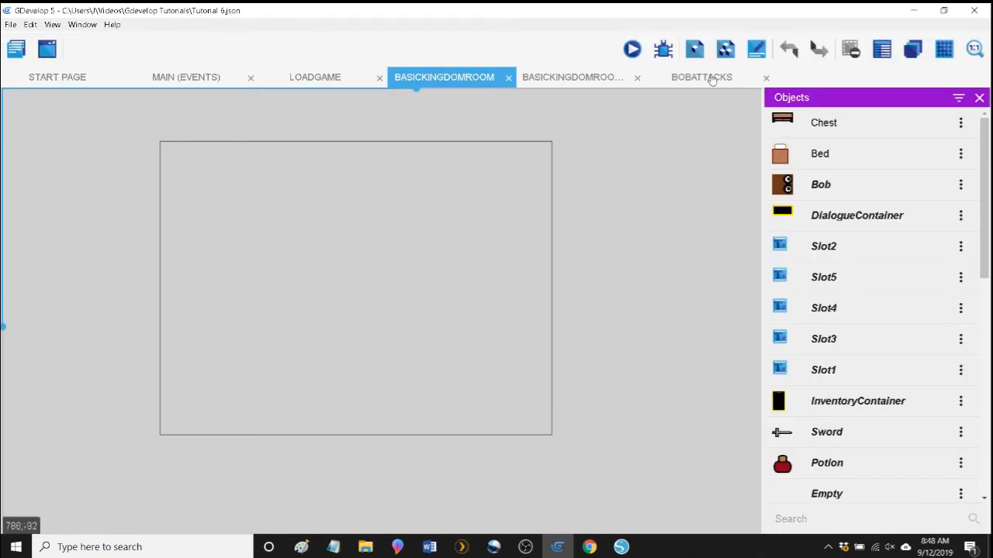
In BobAttacks, set the Y position of the Sword's create action to Bob.PointY("WeaponShot0") - 16.
click(707, 78)
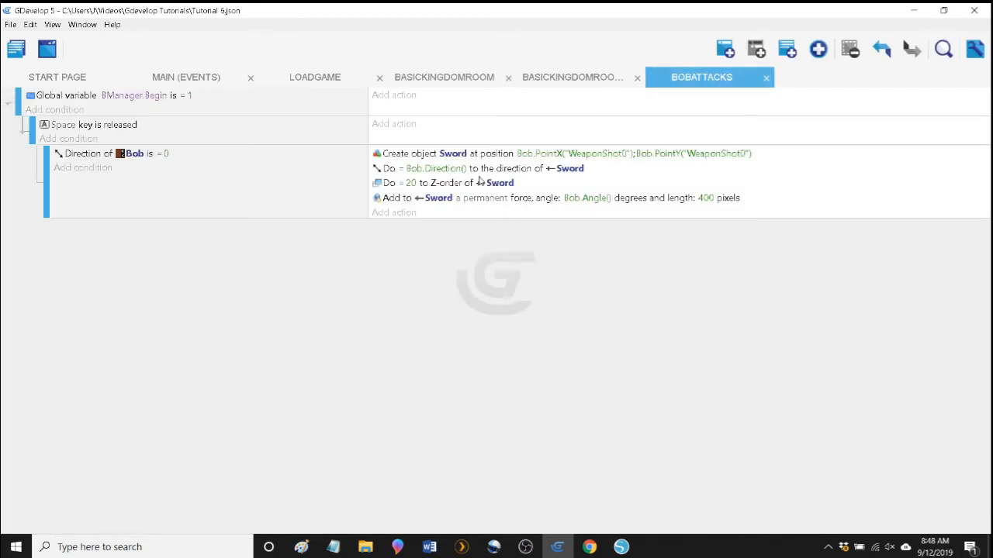
double_click(399, 154)
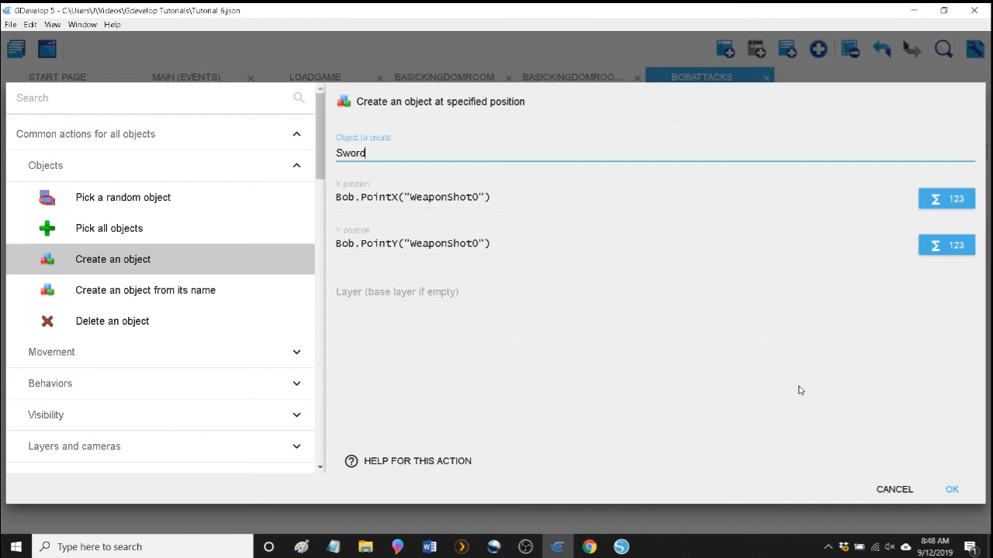
click(550, 197)
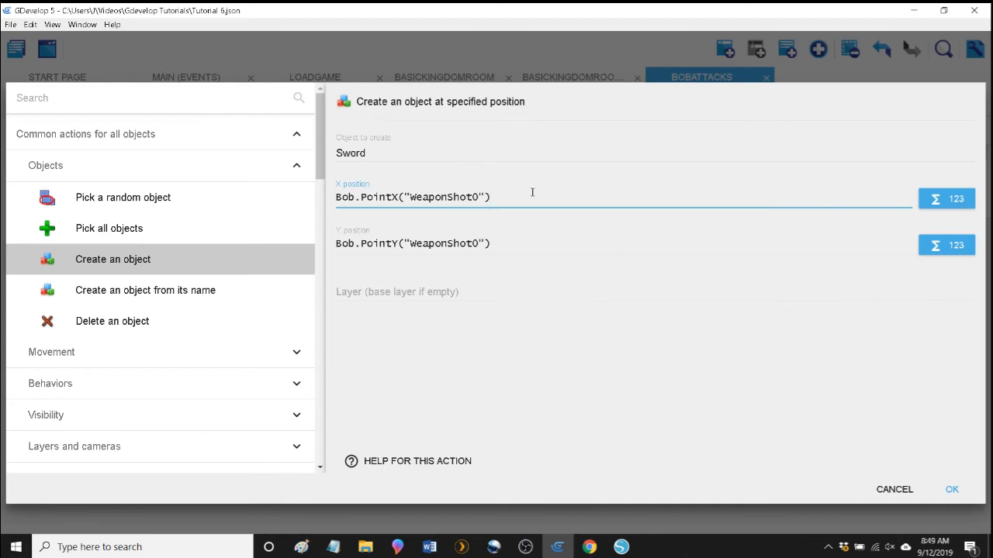
mouse_move(595, 541)
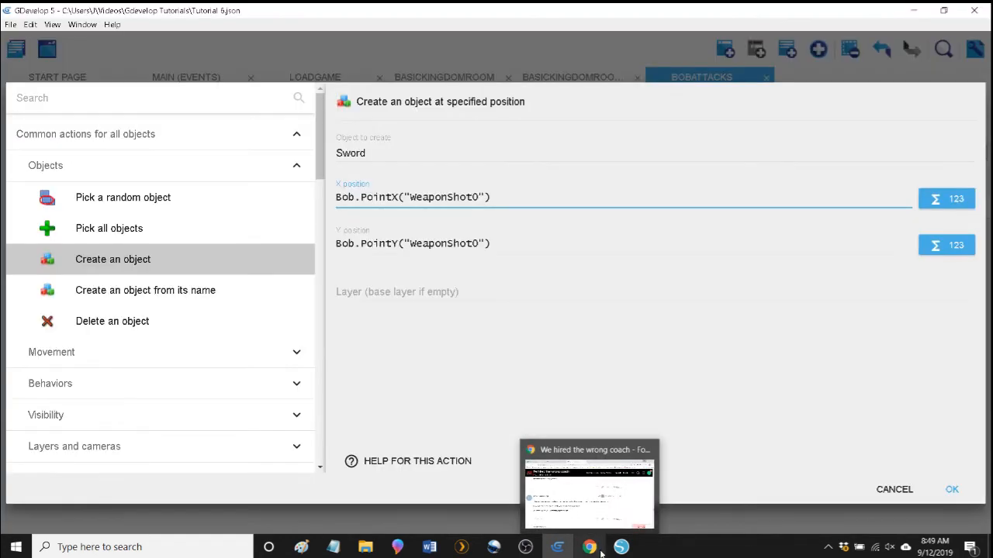
mouse_move(557, 552)
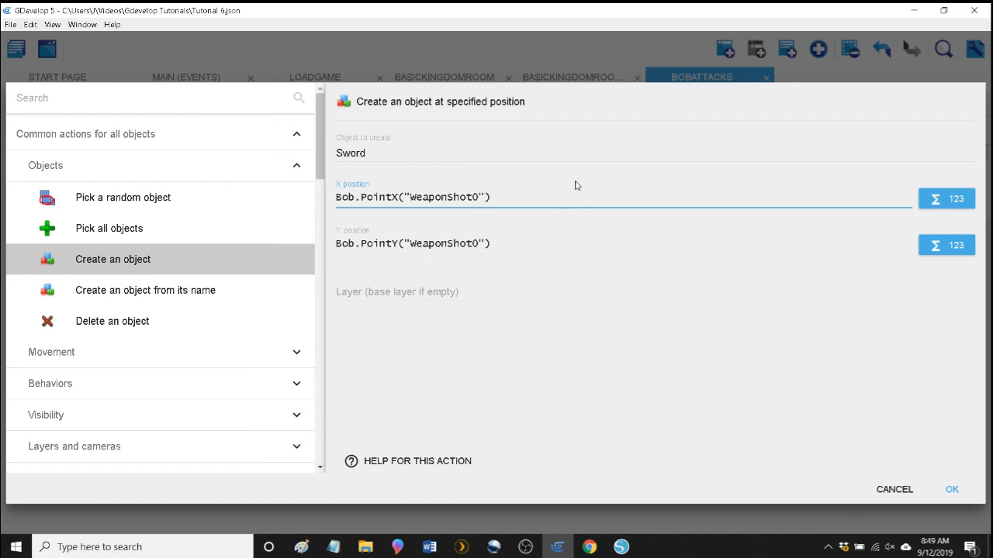
click(533, 243)
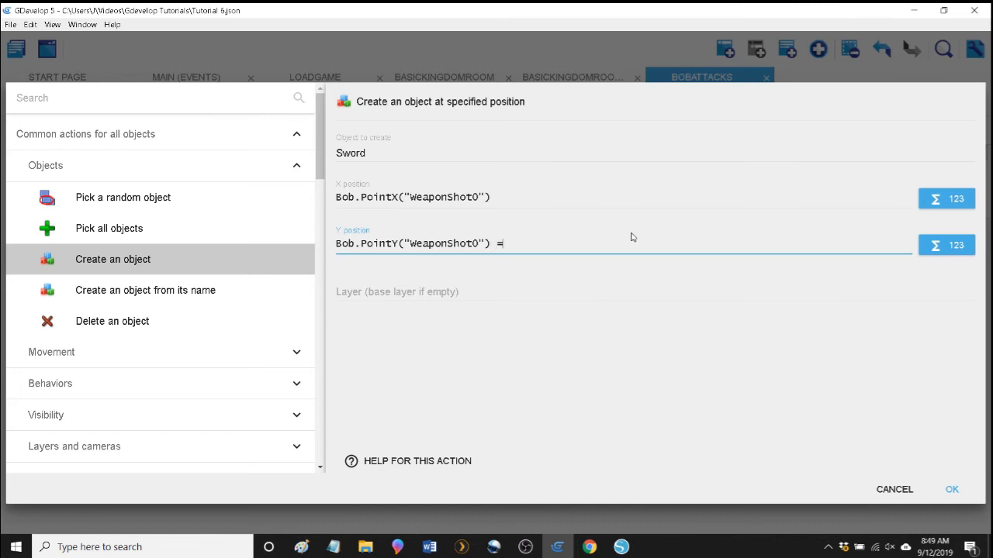
text(- 16)
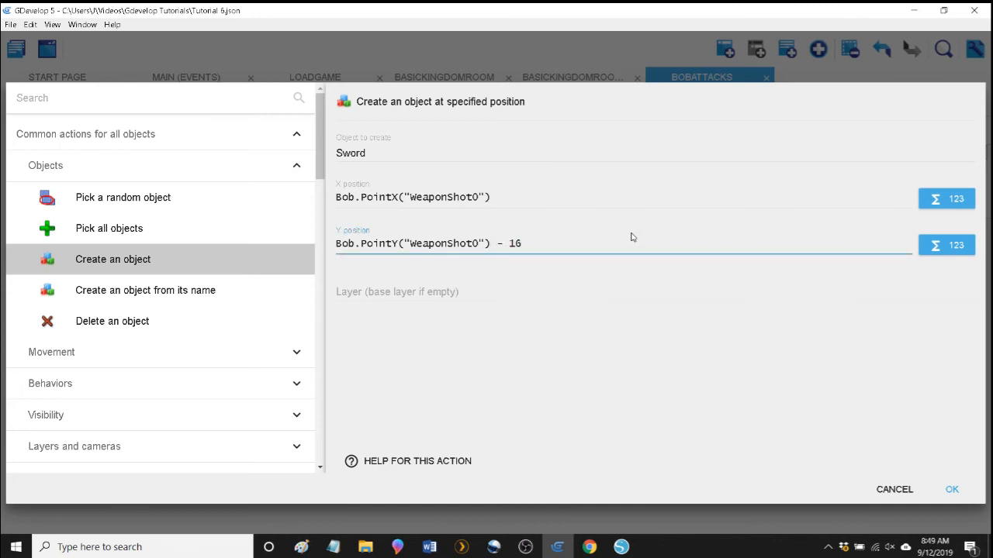
click(567, 381)
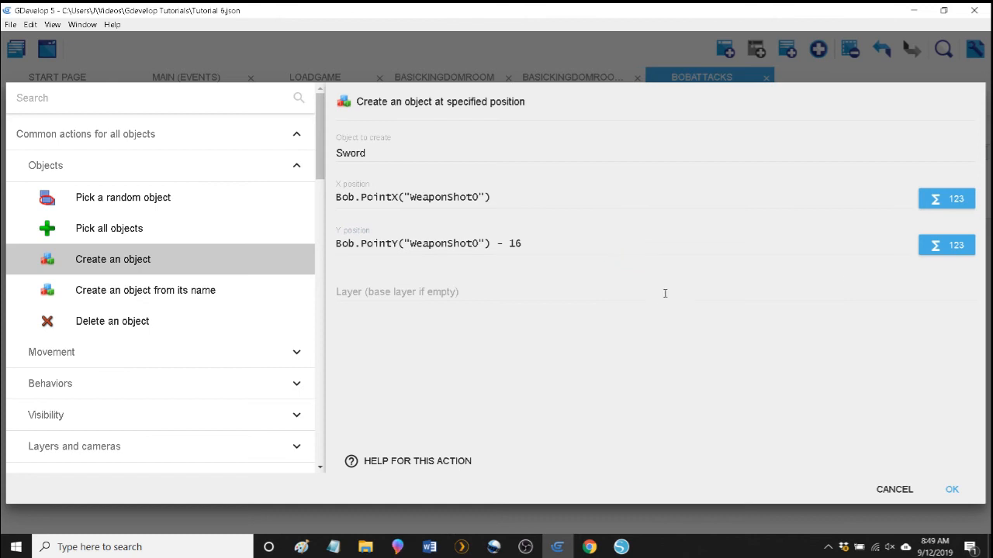
click(959, 490)
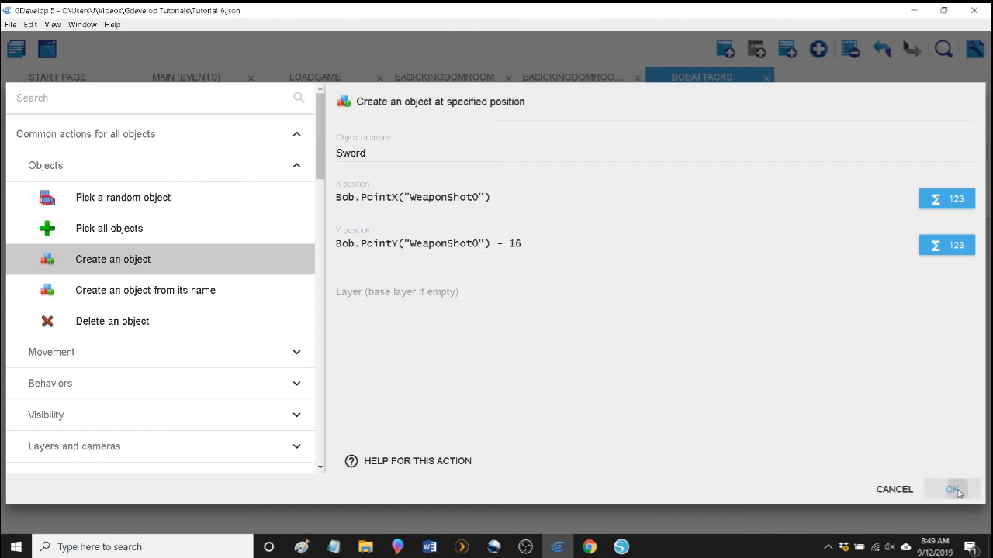
Preview the game from the Main scene events, start playing, and shoot a sword while moving Bob right.
click(203, 77)
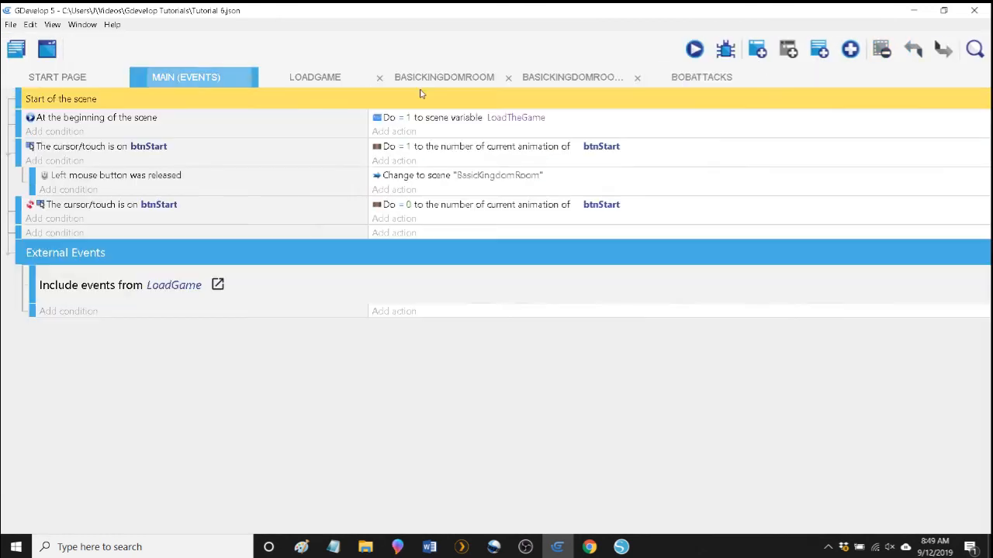
click(708, 48)
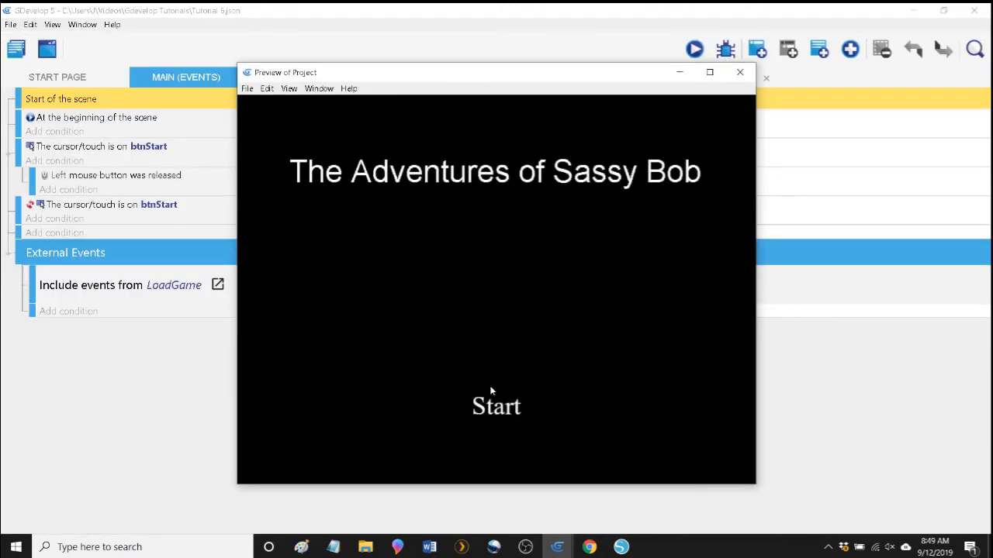
click(487, 421)
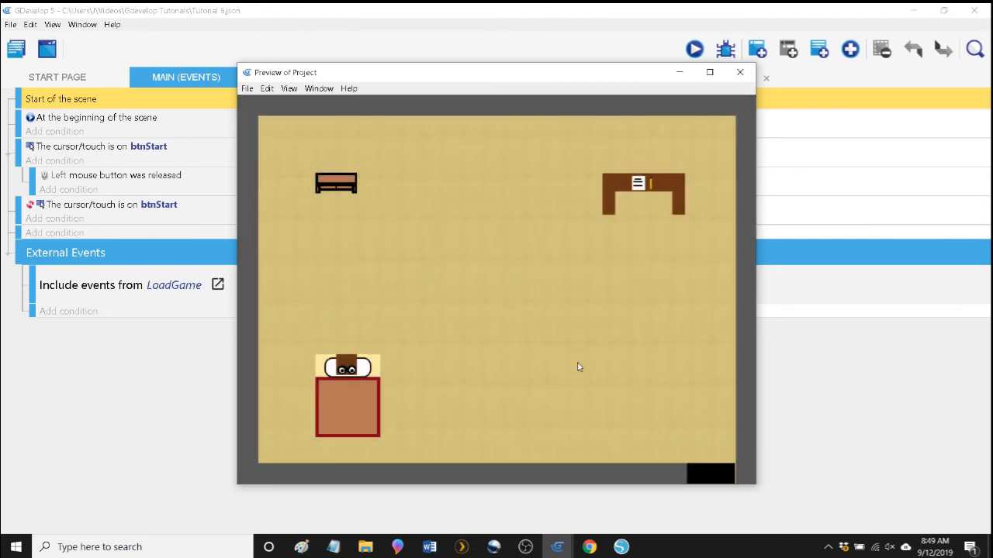
key(space)
key(Right)
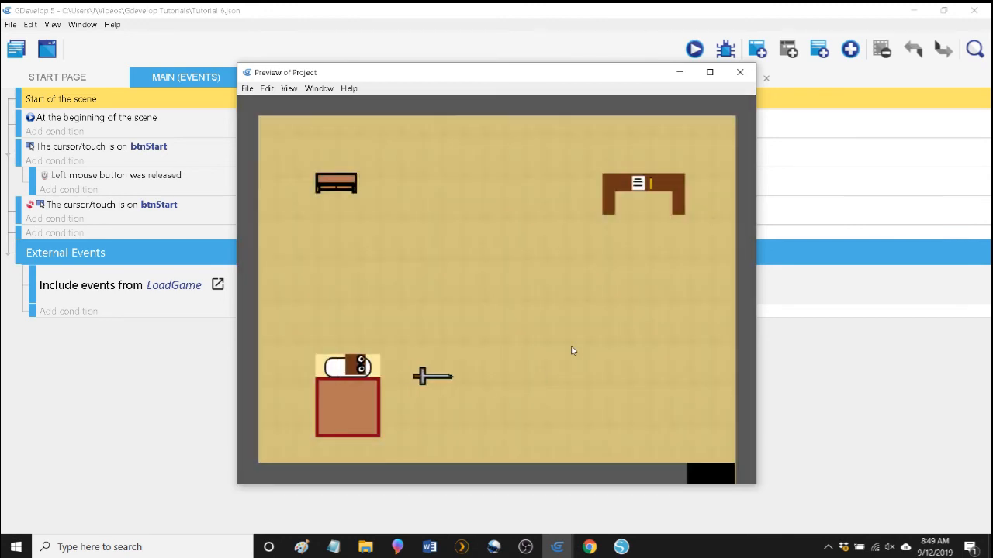
Shoot a series of swords beside the bed to examine their height relative to Bob, and close the preview.
key(space)
key(space)
key(space)
key(space)
key(space)
key(space)
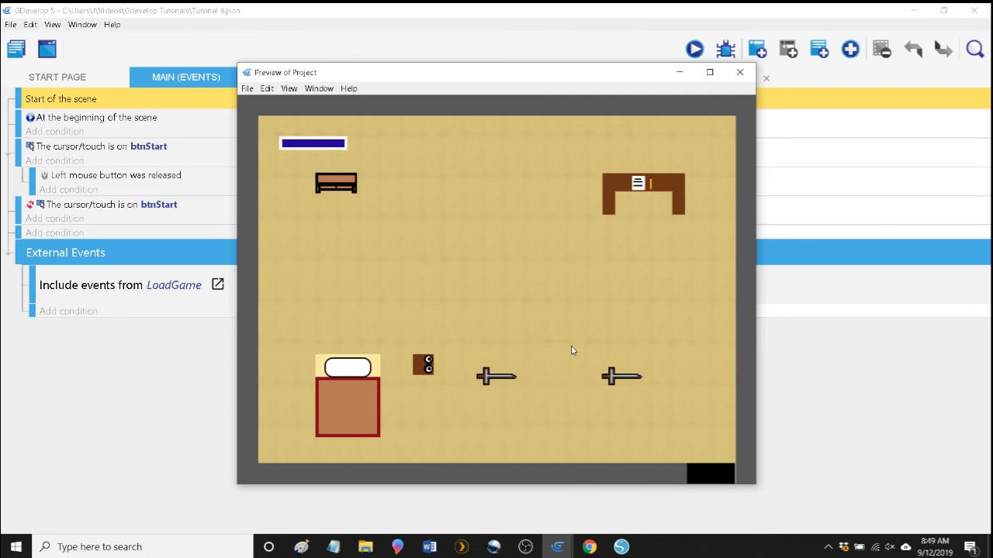
key(space)
key(space)
key(space)
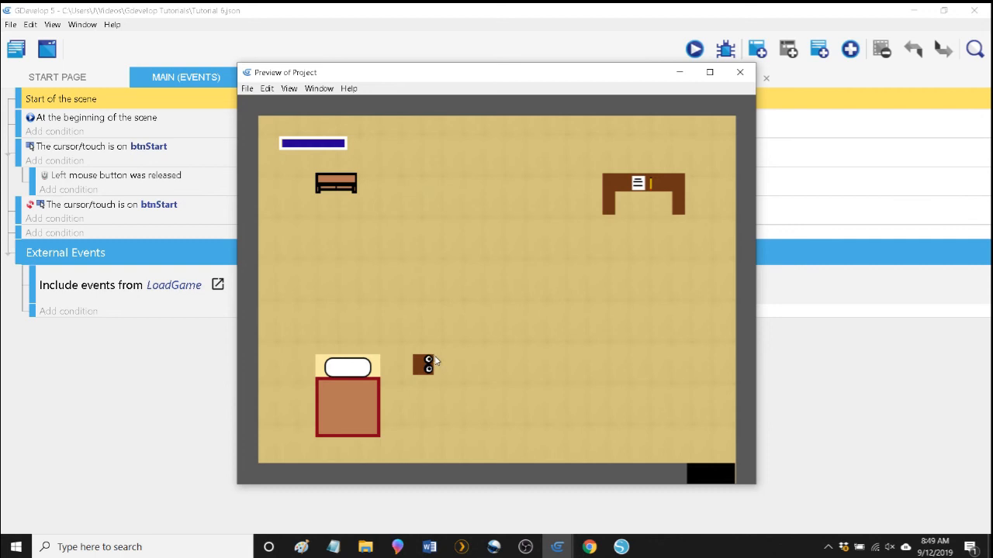
key(space)
key(space)
key(space)
key(space)
key(space)
key(space)
key(space)
key(space)
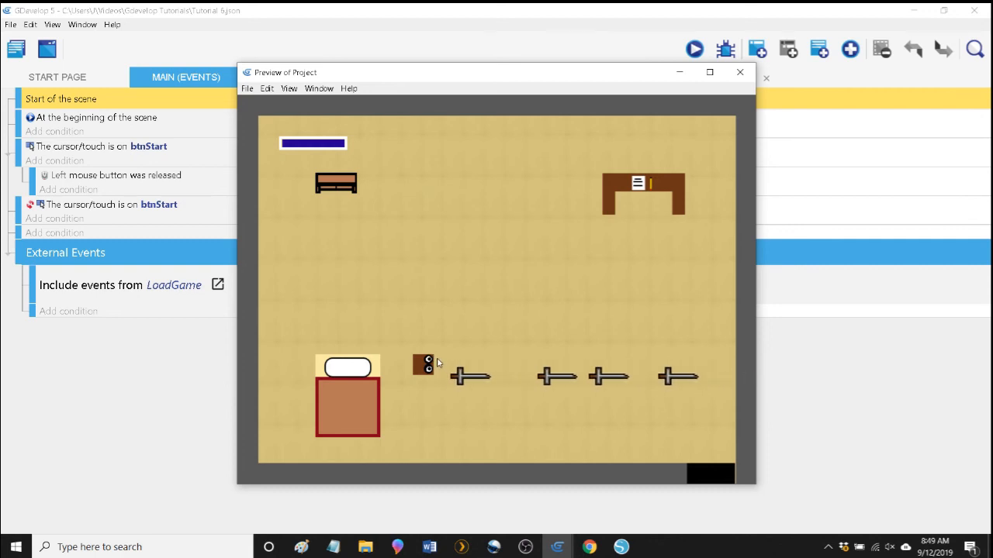
click(738, 71)
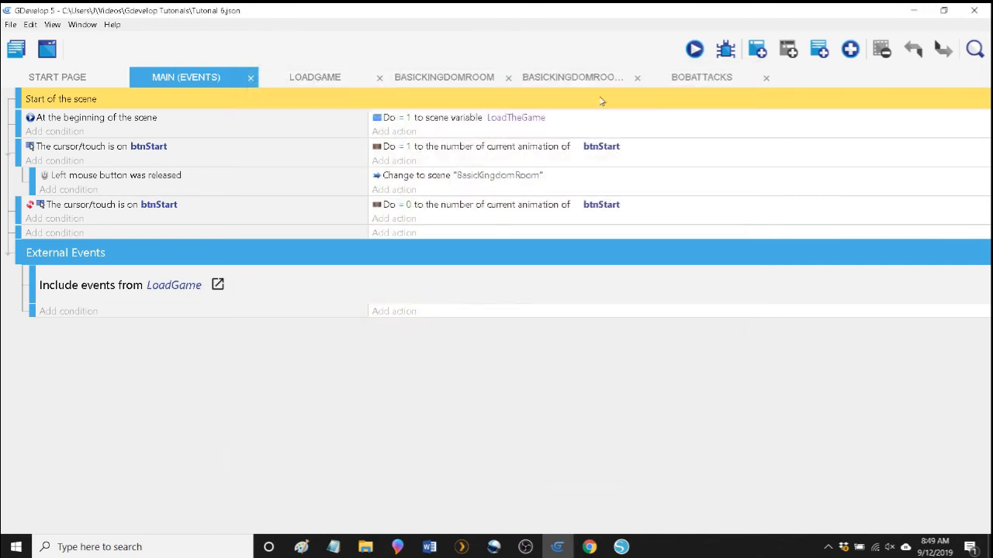
In BobAttacks, change the Y position of the Sword's create action to Bob.PointY("WeaponShot0") - 24.
click(702, 83)
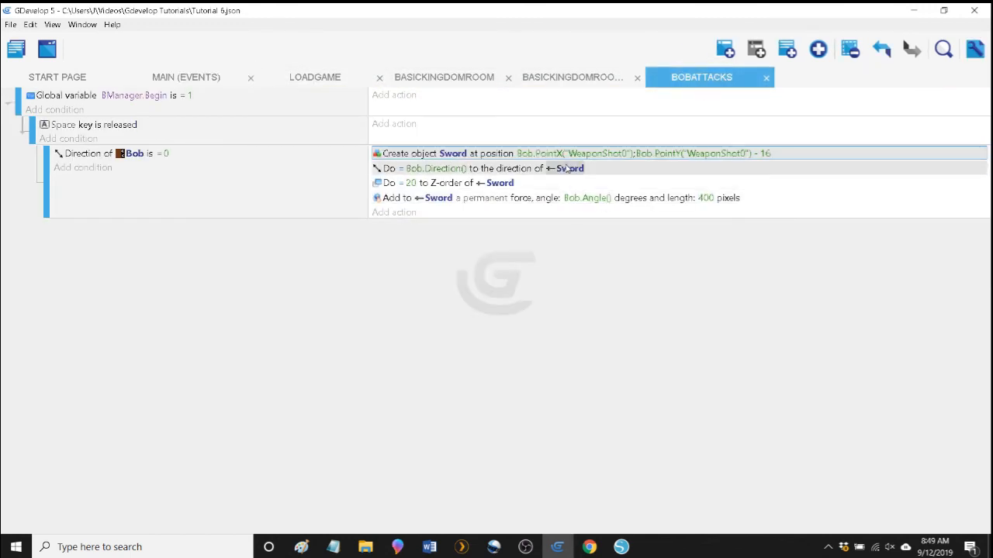
double_click(409, 154)
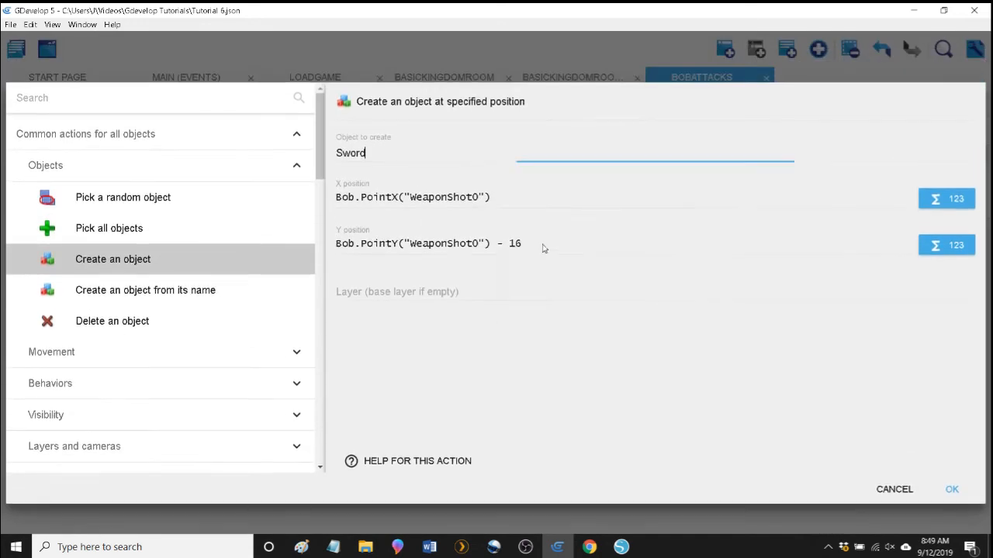
click(545, 246)
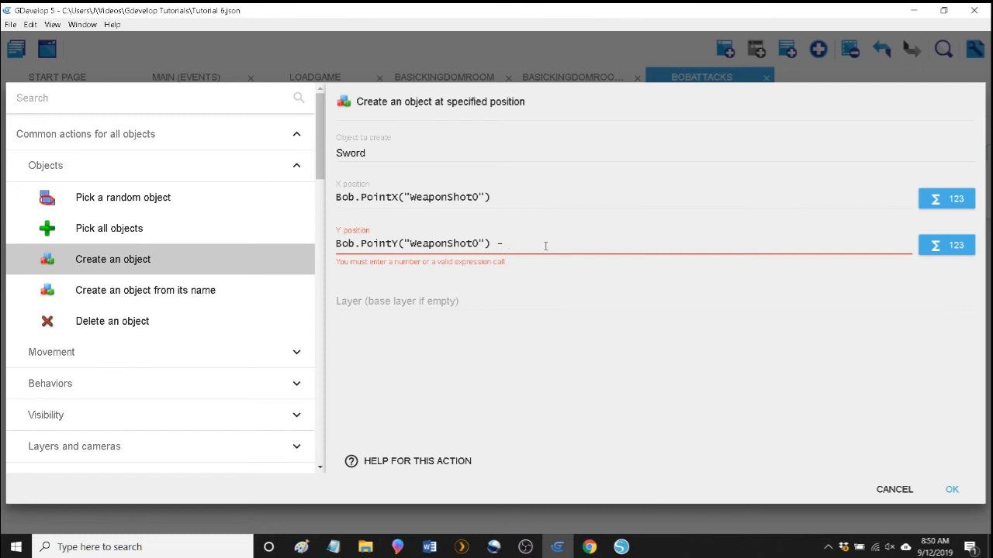
text(24)
click(535, 426)
click(952, 495)
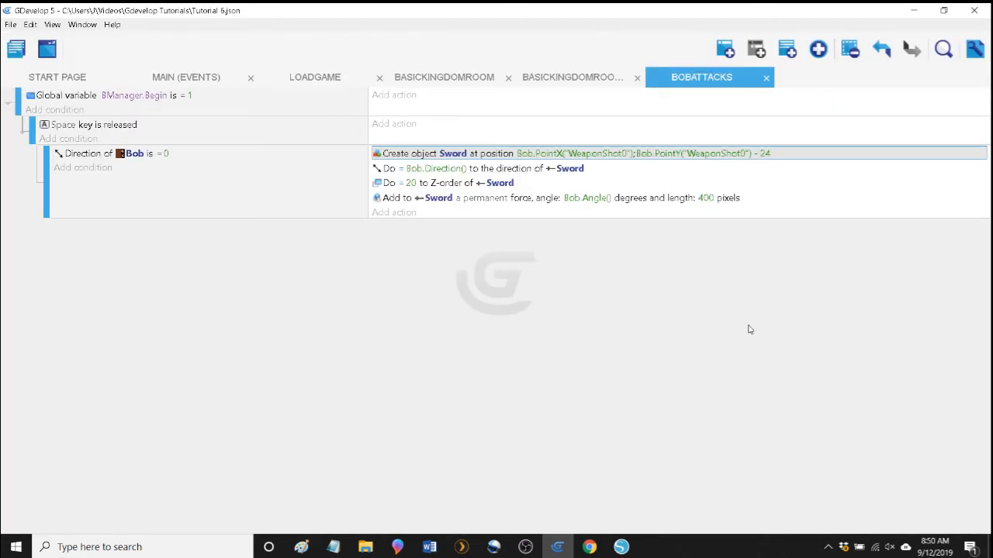
Restart the preview from the Main scene events, start playing and walk Bob right off the bed.
click(182, 81)
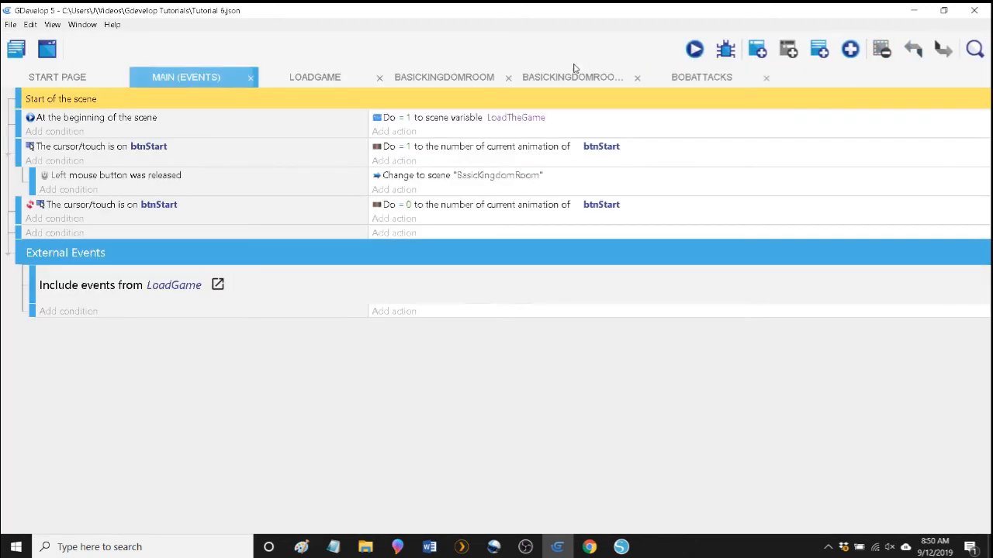
click(690, 52)
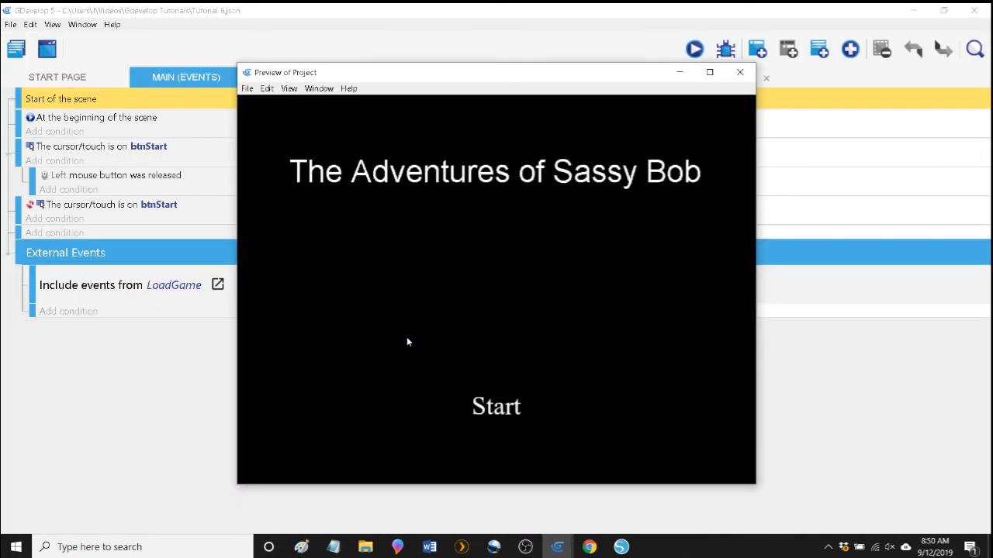
click(488, 423)
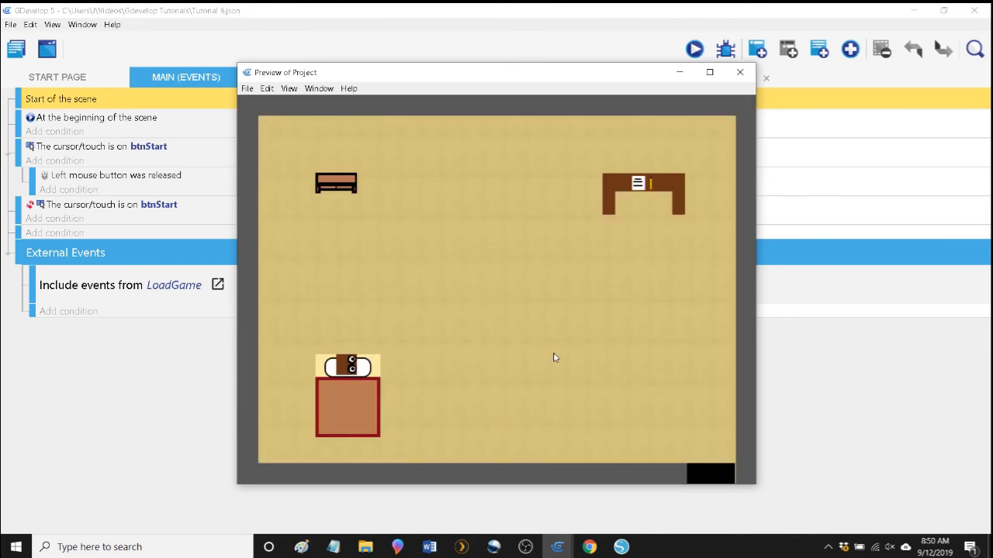
key(Right)
Shoot swords repeatedly with Bob facing right to examine how the 24-pixel offset lines them up with him.
click(602, 399)
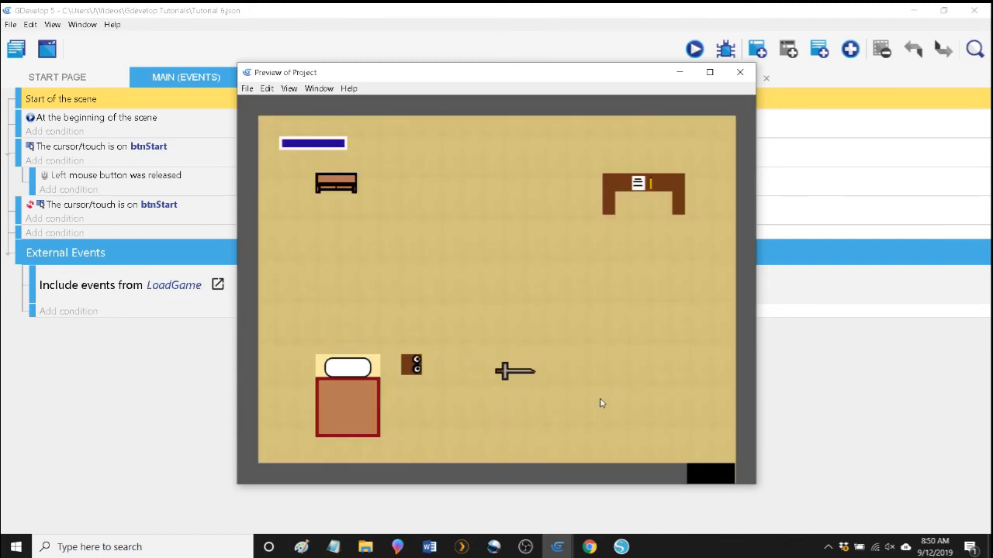
click(602, 400)
click(602, 401)
click(602, 400)
click(602, 400)
click(602, 404)
click(603, 404)
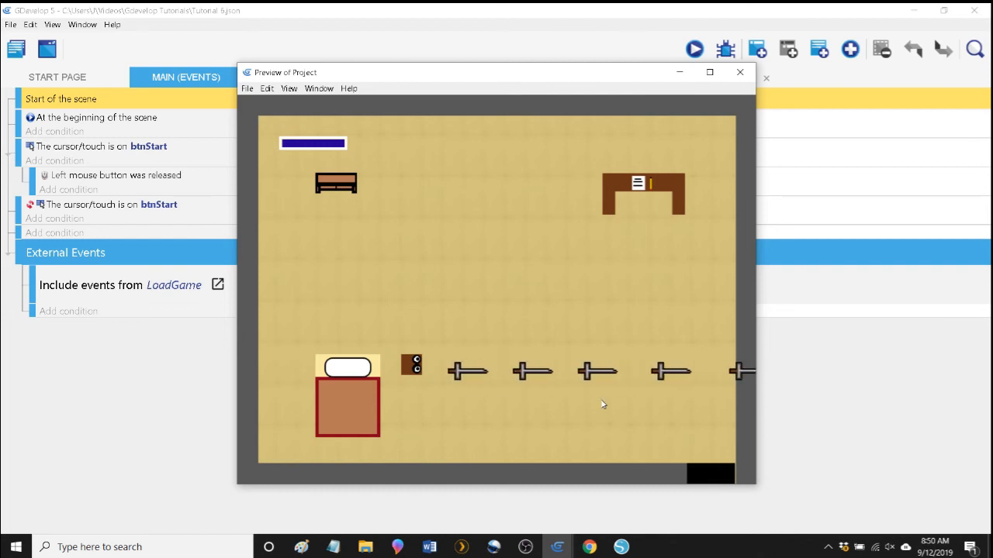
click(603, 404)
click(602, 405)
click(601, 388)
click(595, 343)
click(595, 342)
click(595, 342)
click(595, 338)
click(595, 337)
click(594, 336)
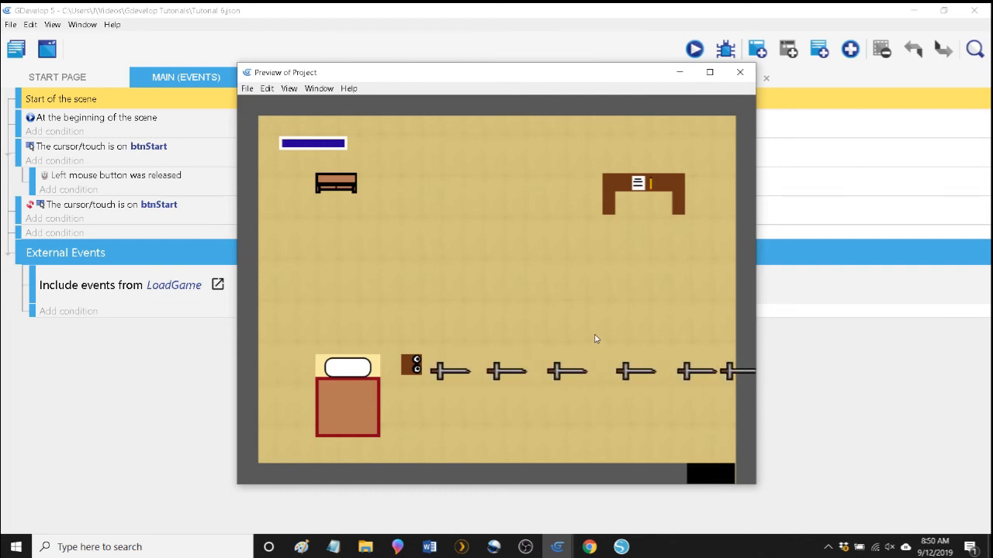
Shoot a few more swords from beside the bed to check the 24-pixel offset, and close the preview.
click(604, 329)
click(609, 326)
click(609, 325)
click(648, 267)
click(690, 203)
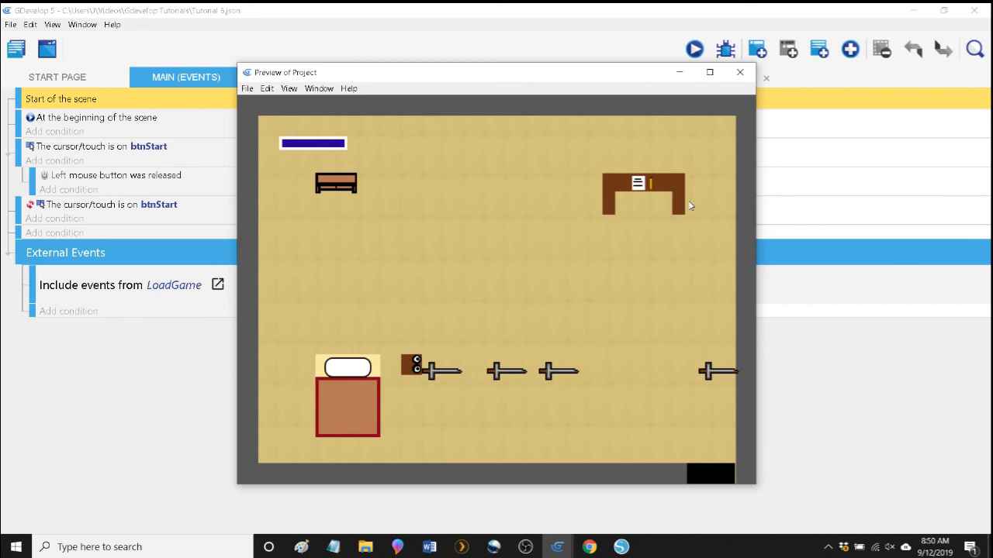
click(740, 72)
In BobAttacks, set the Y position of the Sword's create action to Bob.PointY("WeaponShot0") - 32.
click(698, 78)
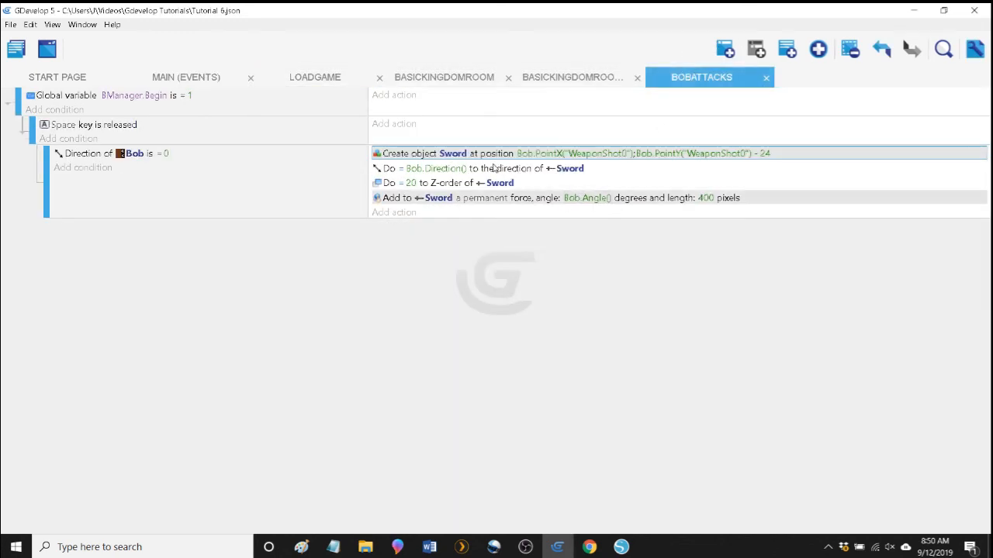
double_click(409, 155)
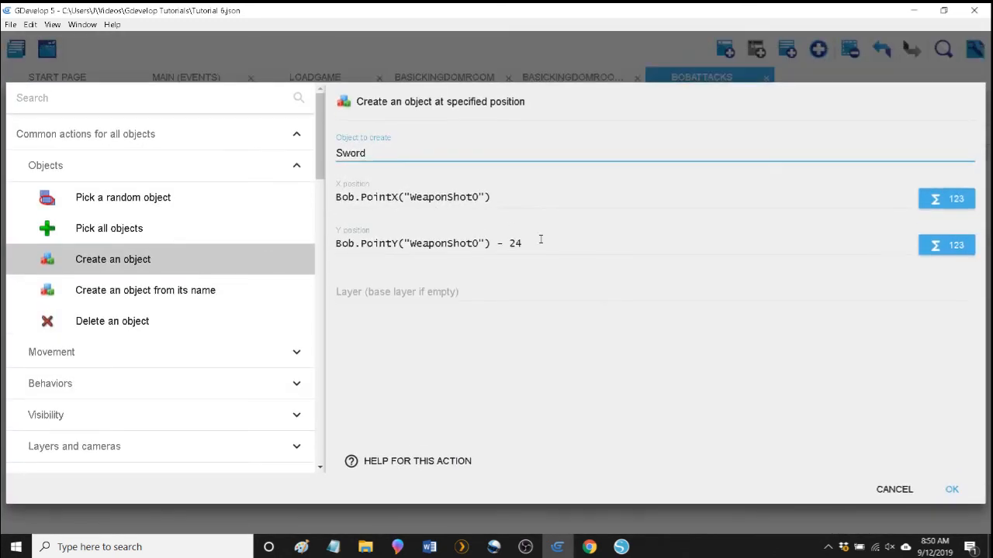
double_click(542, 243)
text(32)
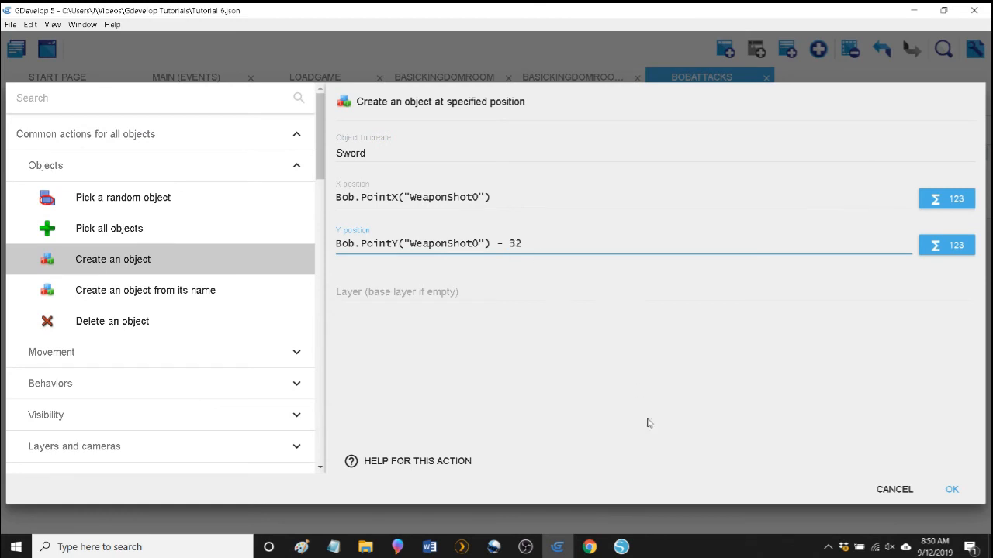
click(950, 490)
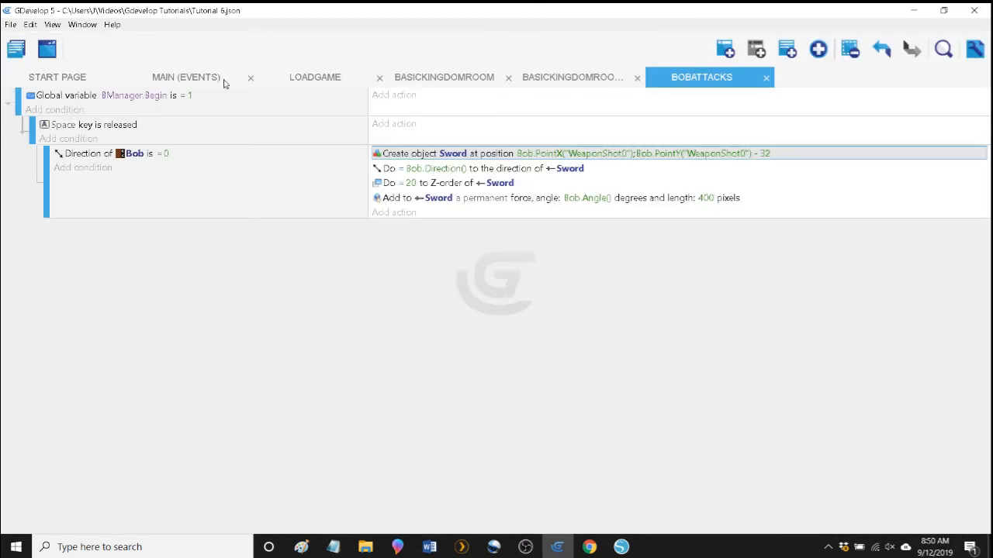
Launch a new preview from the Main scene events, start the game and walk Bob right, clear of the bed.
click(221, 77)
click(694, 49)
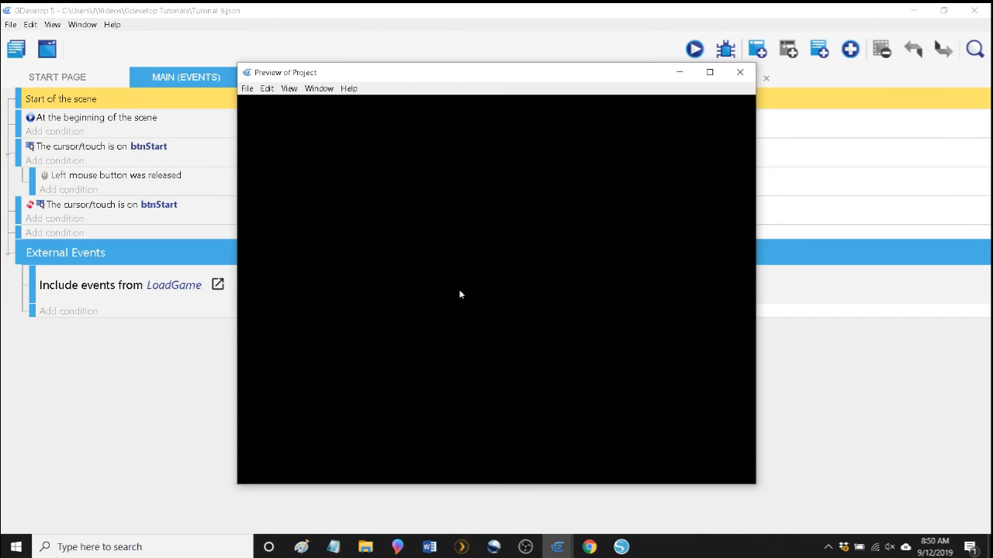
click(508, 411)
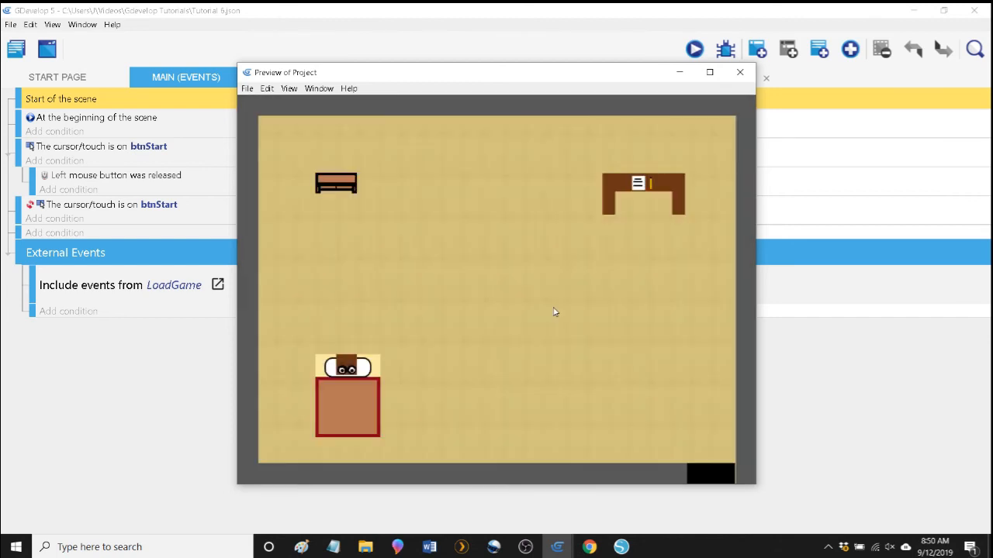
key(Right)
key(Right)
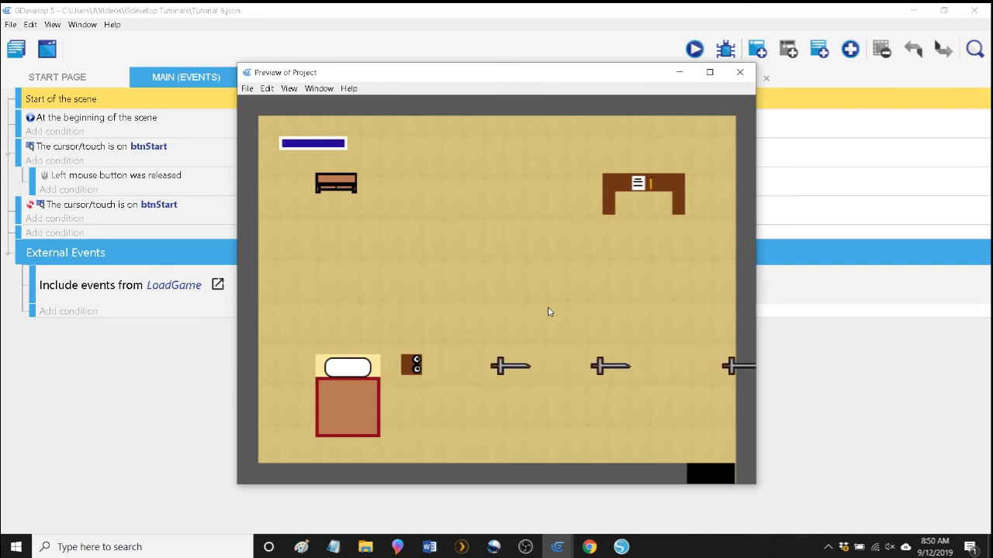
Shoot swords from beside the bed and farther right to check how the 32-pixel offset aligns them with Bob, and close the preview.
key(space)
key(space)
key(space)
key(space)
key(space)
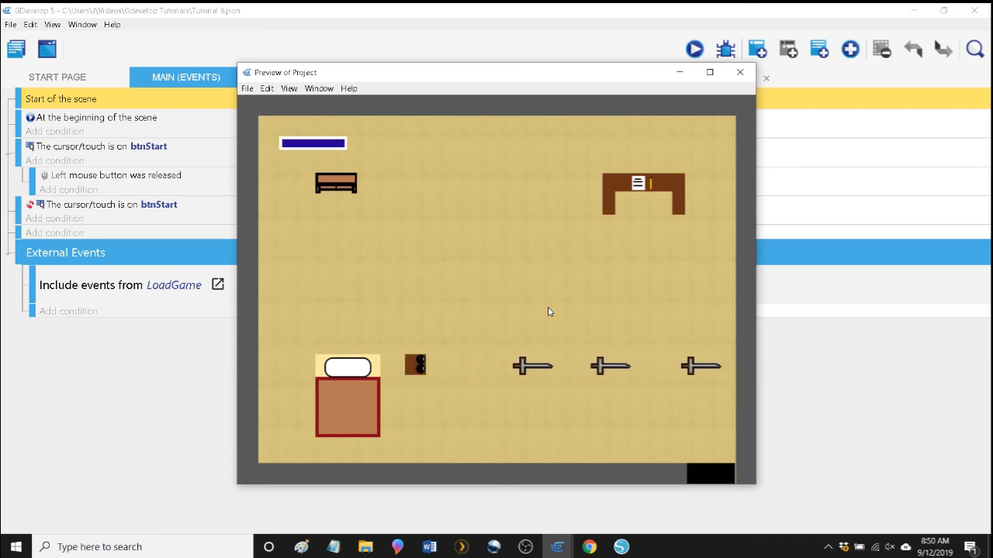
key(Right)
key(space)
key(space)
key(space)
key(space)
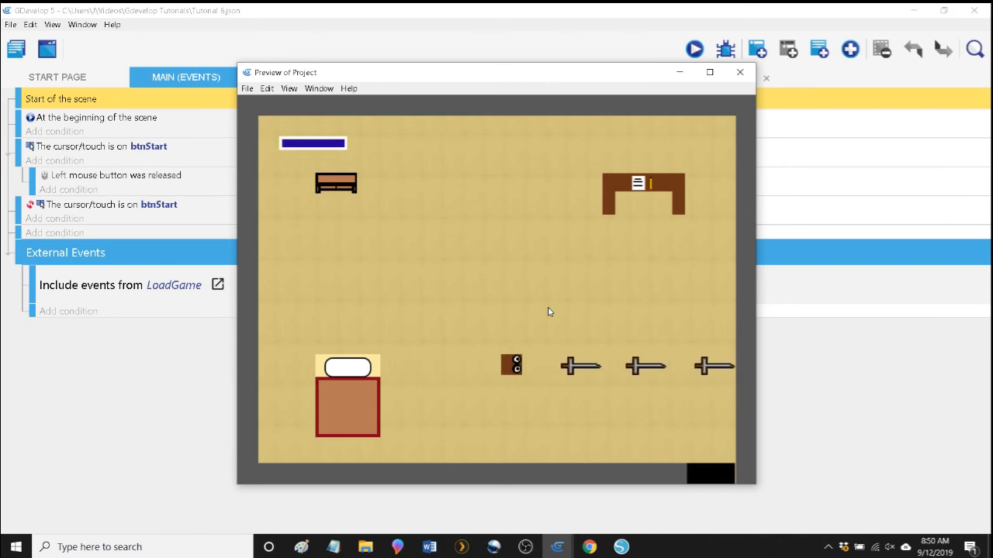
key(space)
key(space)
key(space)
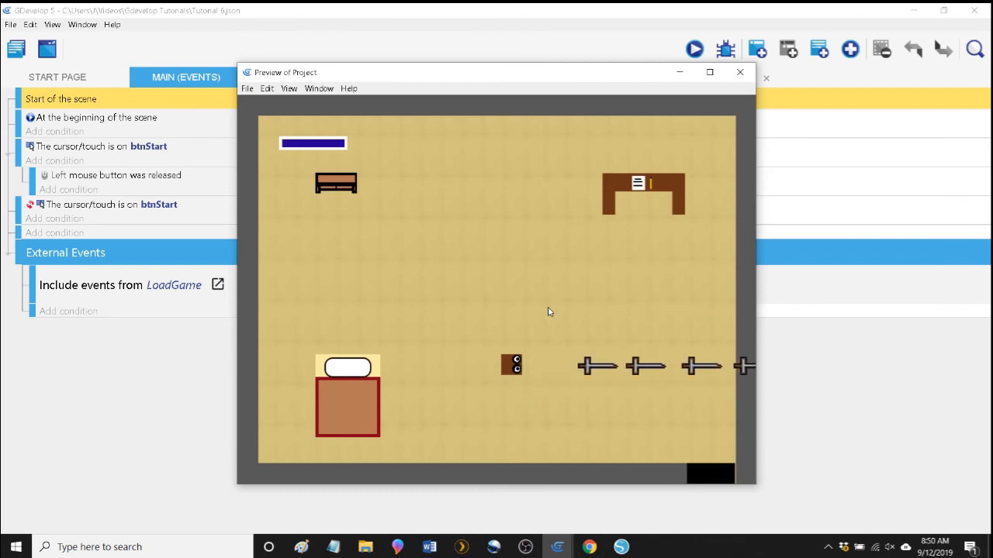
key(space)
key(space)
key(space)
key(space)
key(space)
key(space)
key(space)
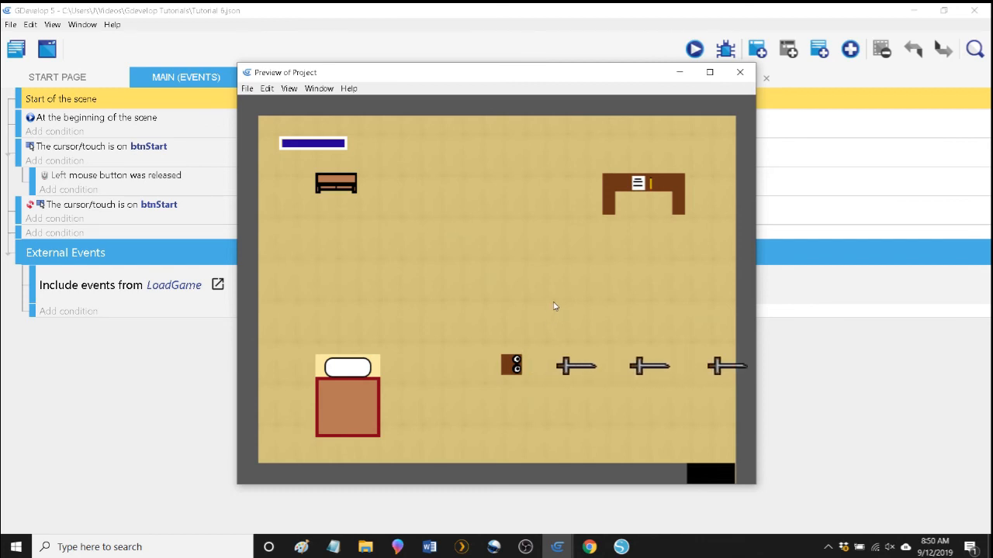
key(space)
click(740, 72)
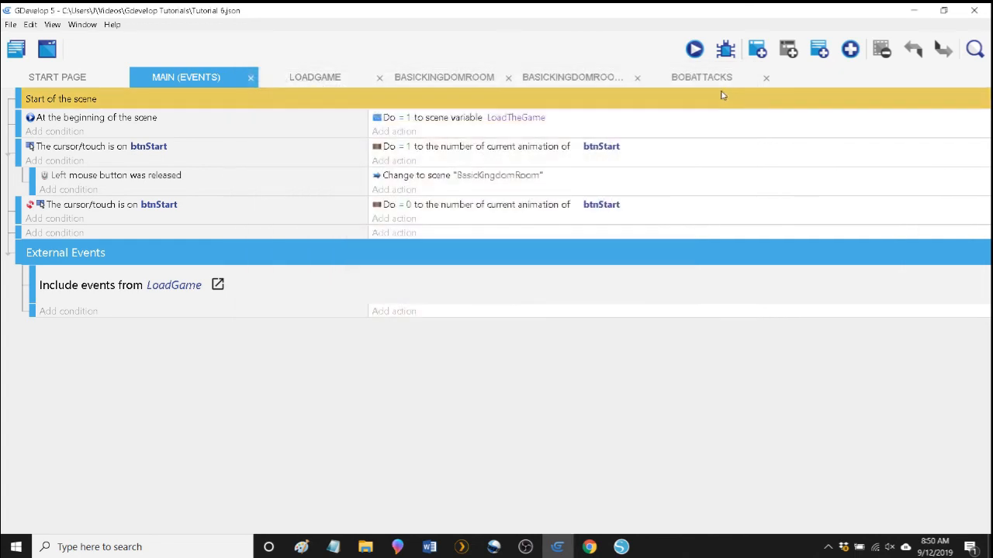
Open Bob's point editor in the BasicKingdomRoom scene and turn off sharing the same points for all animations.
click(719, 83)
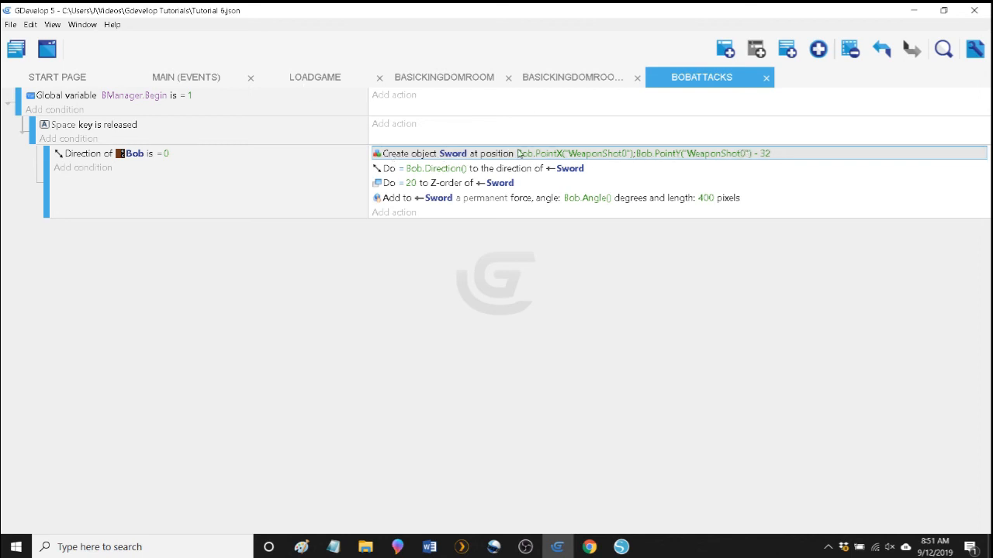
click(432, 78)
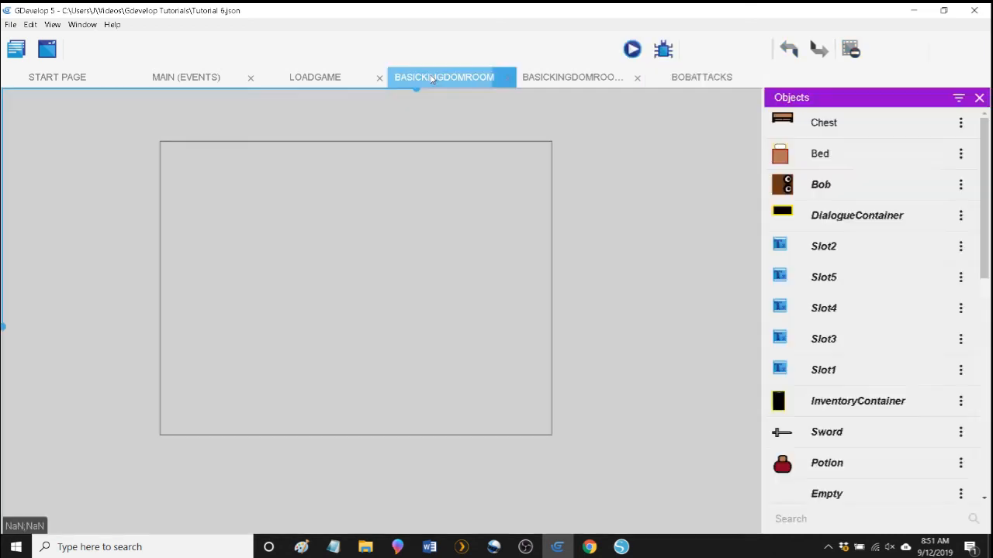
click(841, 185)
double_click(841, 186)
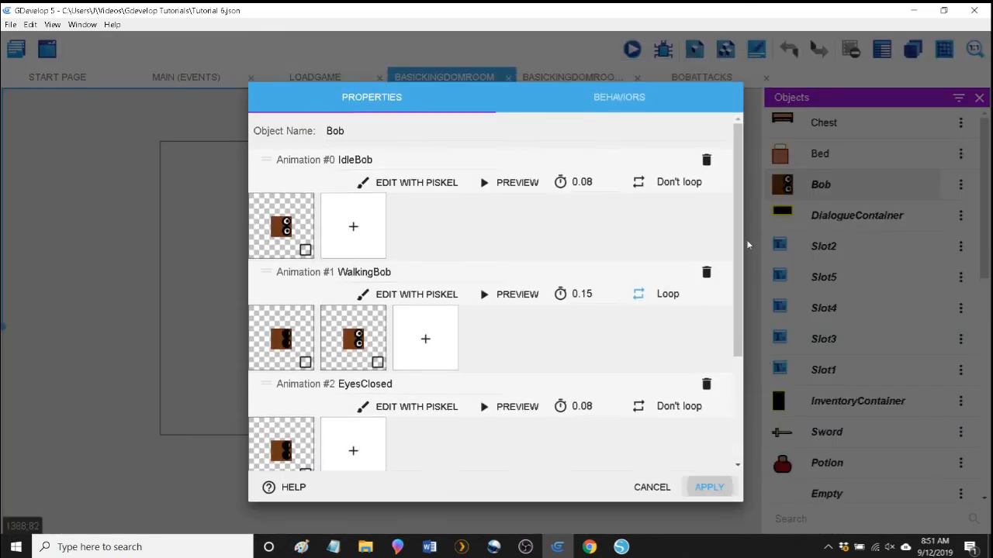
scroll(457, 376, down, 3)
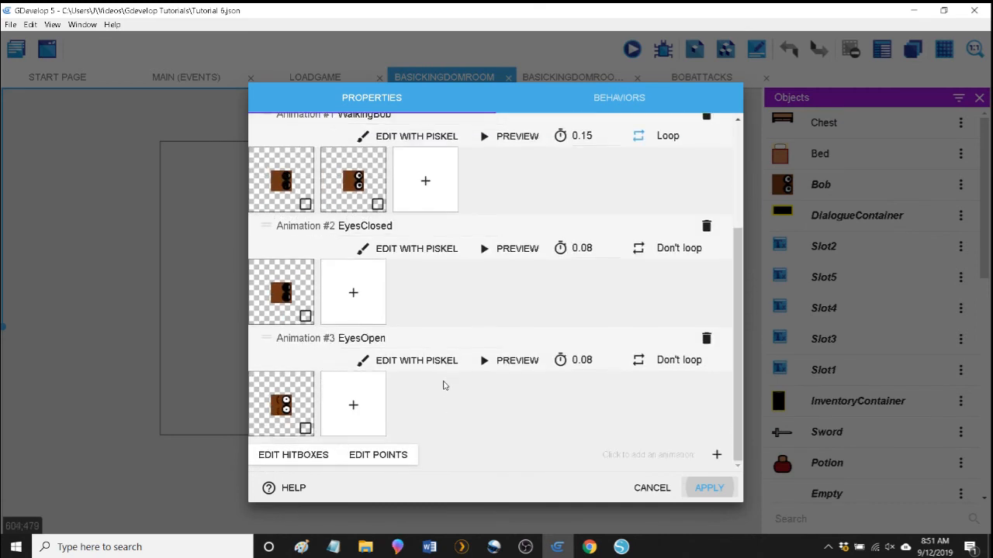
click(375, 455)
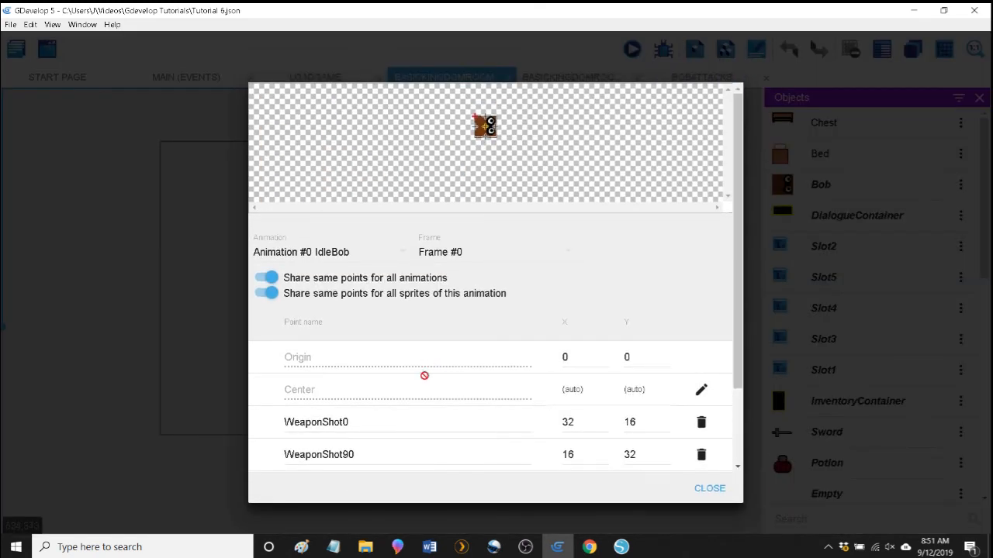
scroll(456, 390, down, 2)
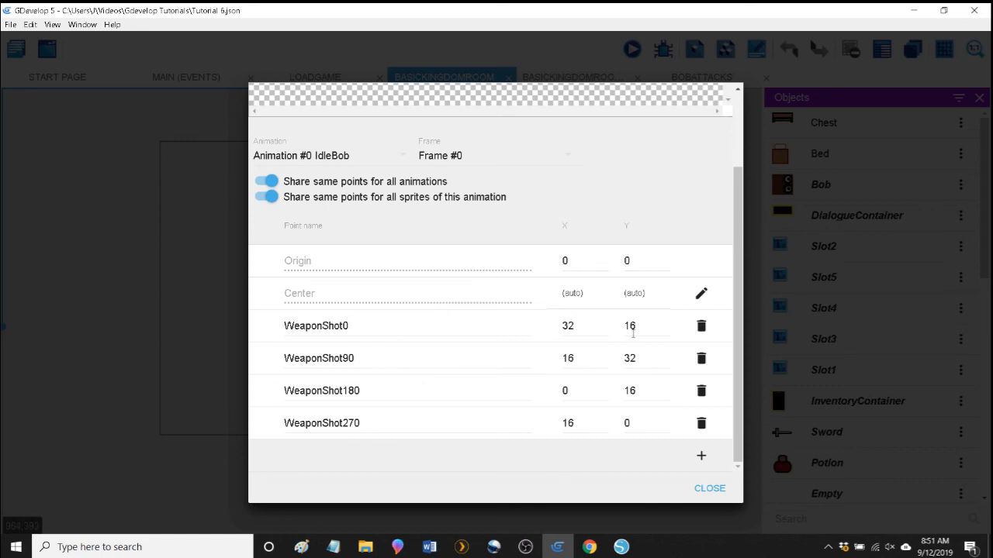
key(XF86Calculator)
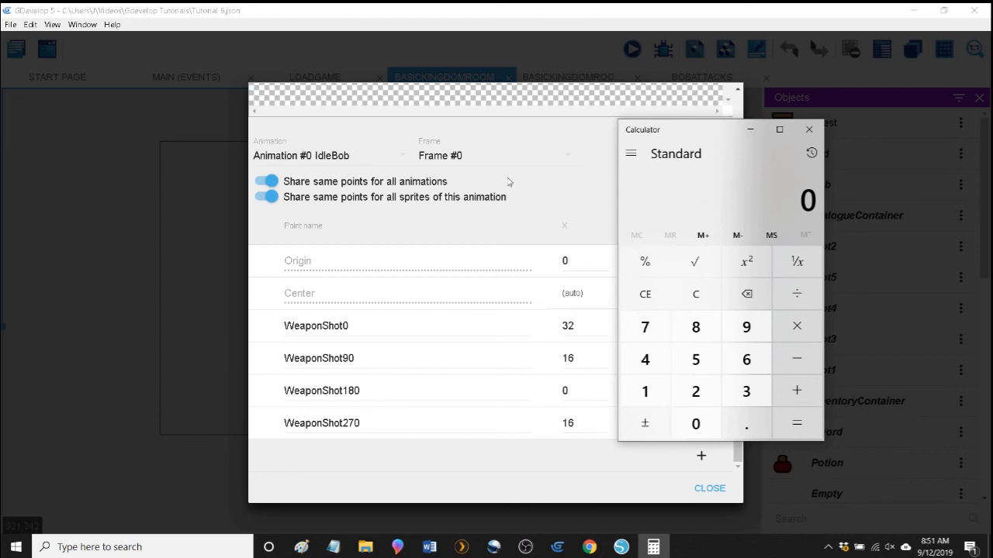
click(750, 130)
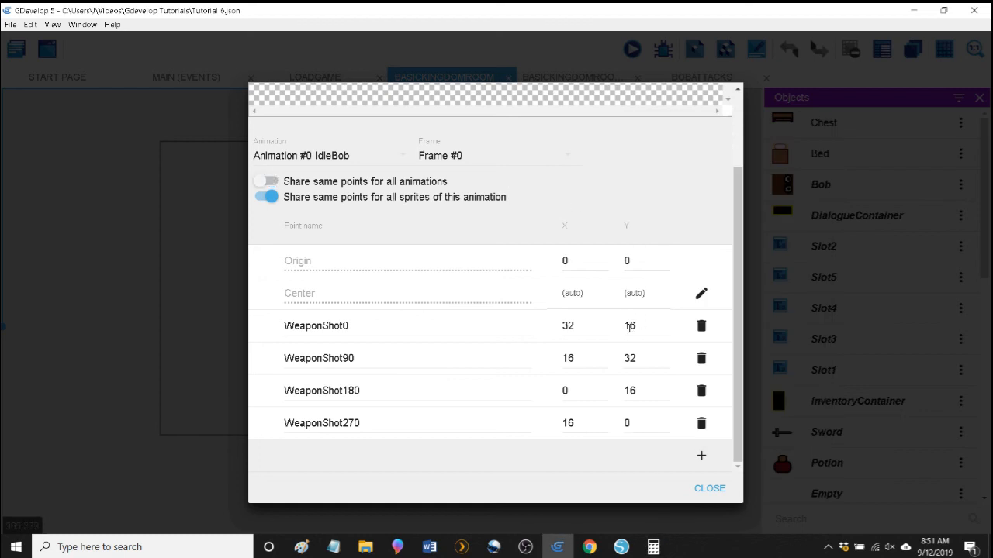
Try moving the WeaponShot0 point freehand above Bob's sprite, to about X 30, Y -22.
click(629, 326)
double_click(630, 326)
scroll(623, 387, up, 2)
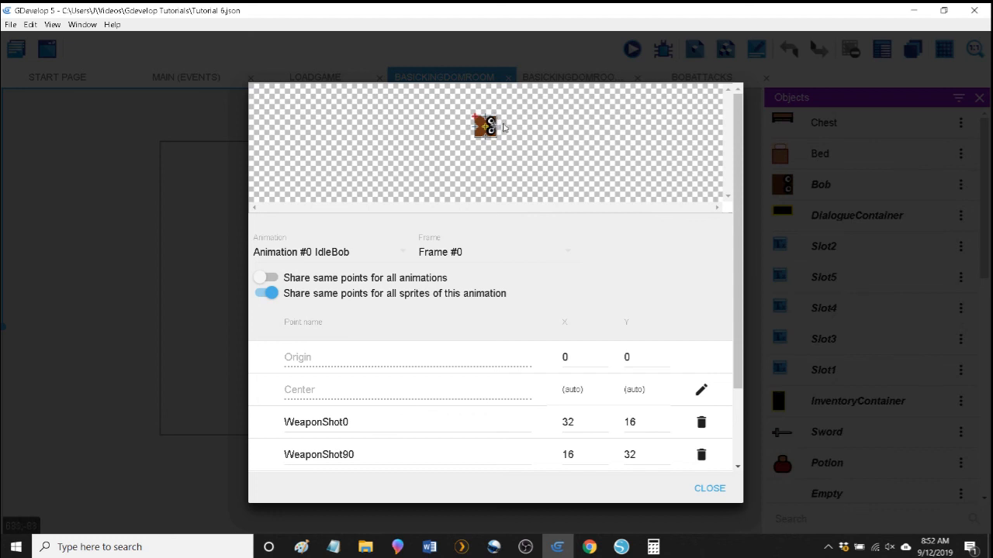
drag(494, 125, 494, 125)
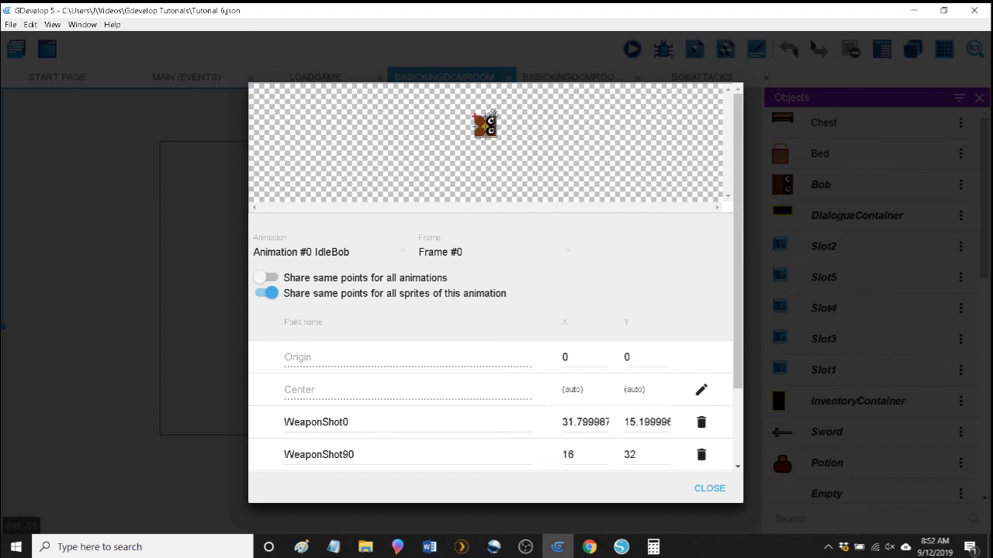
drag(497, 115, 495, 112)
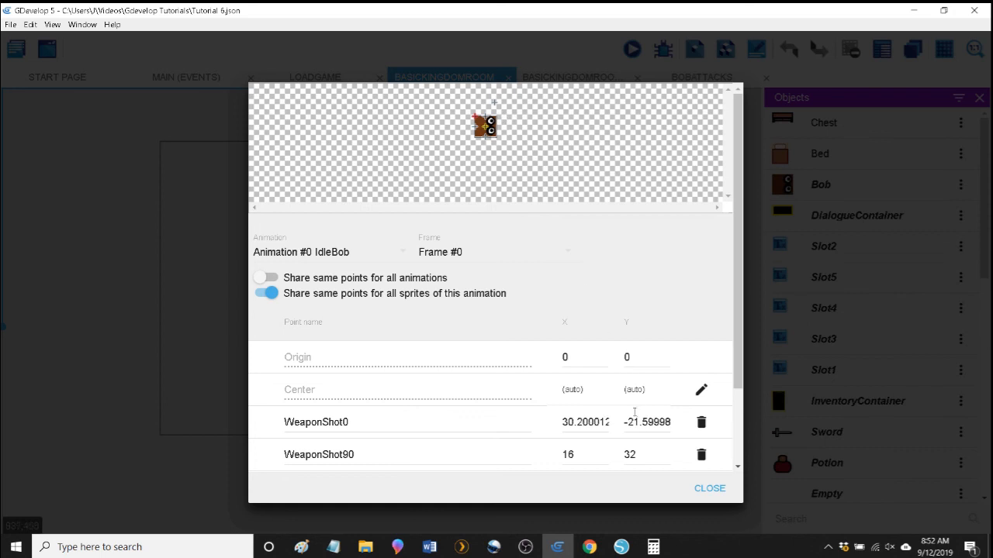
Replace the WeaponShot0 point's coordinates with X 32 and Y 16.
double_click(635, 424)
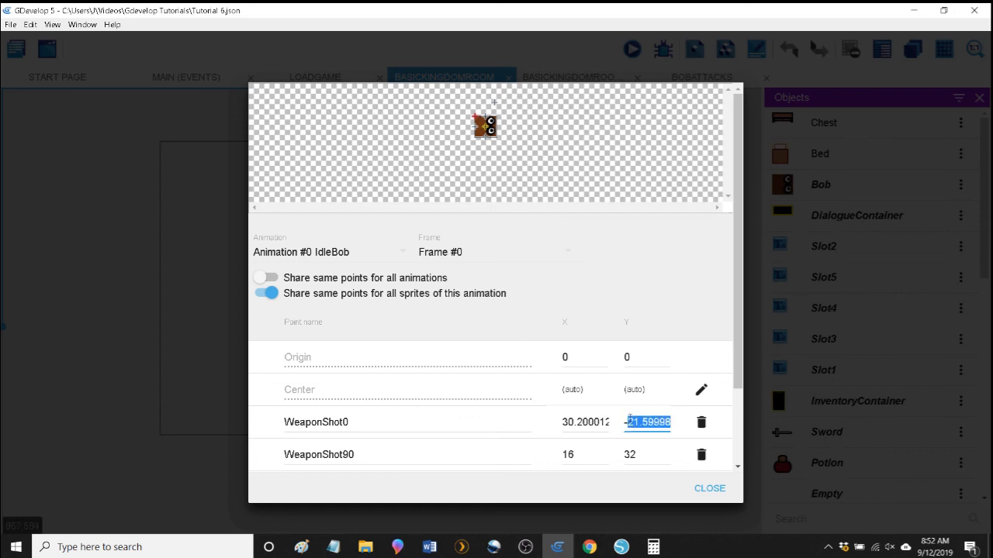
click(630, 417)
drag(625, 422, 667, 423)
key(BackSpace)
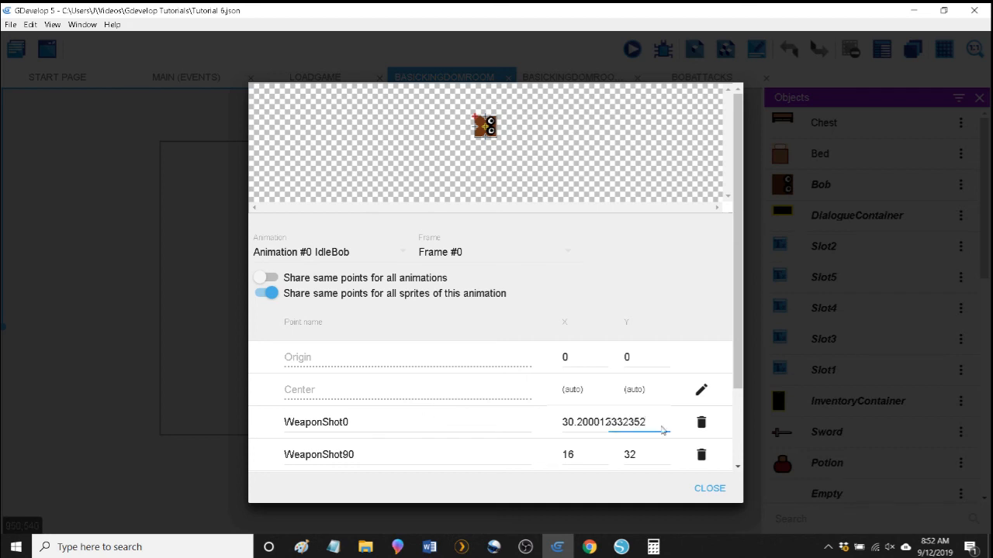
double_click(633, 423)
text(16)
double_click(604, 421)
text(32)
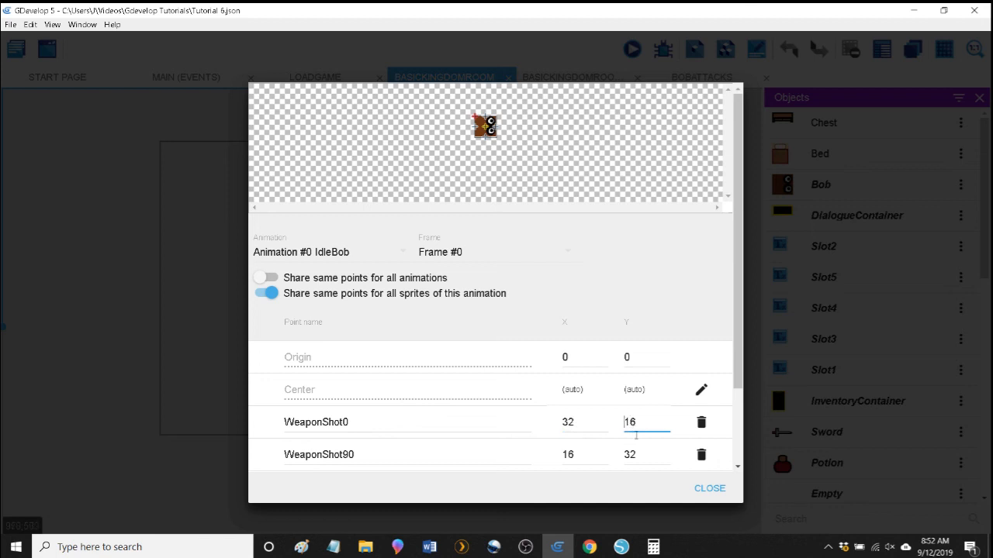
Set WeaponShot0's Y to -16, accept sharing the points among all frames of the animation, and apply the changes to Bob.
click(624, 301)
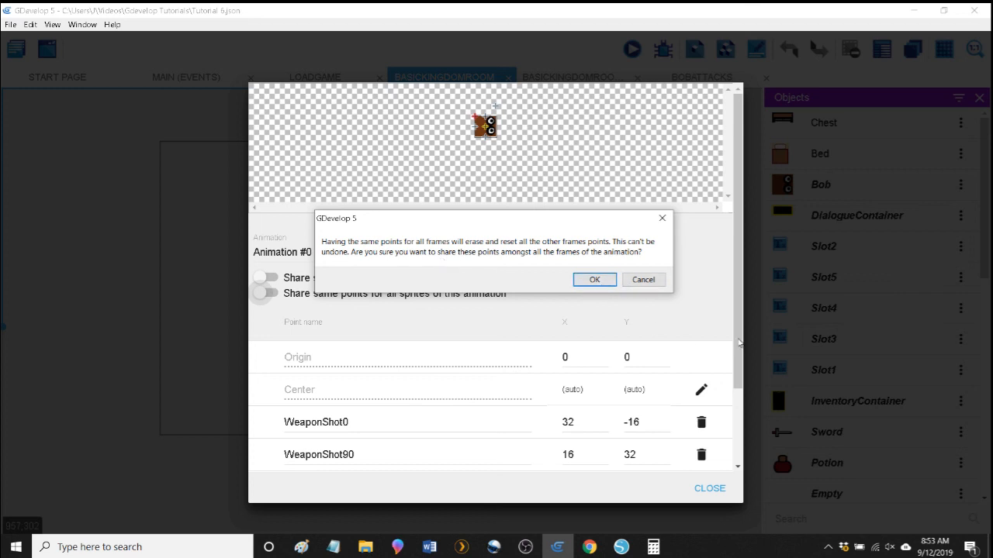
click(596, 282)
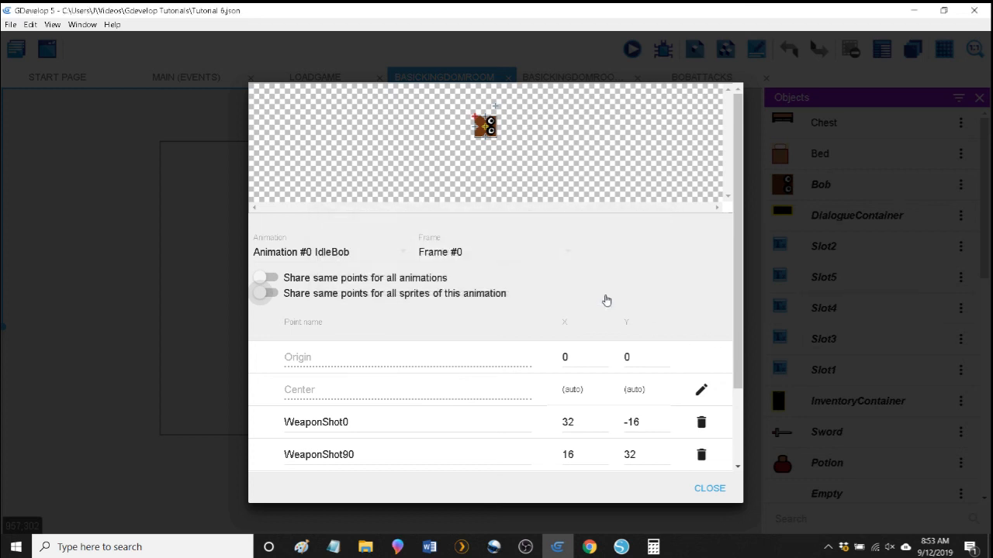
drag(741, 318, 745, 355)
click(701, 488)
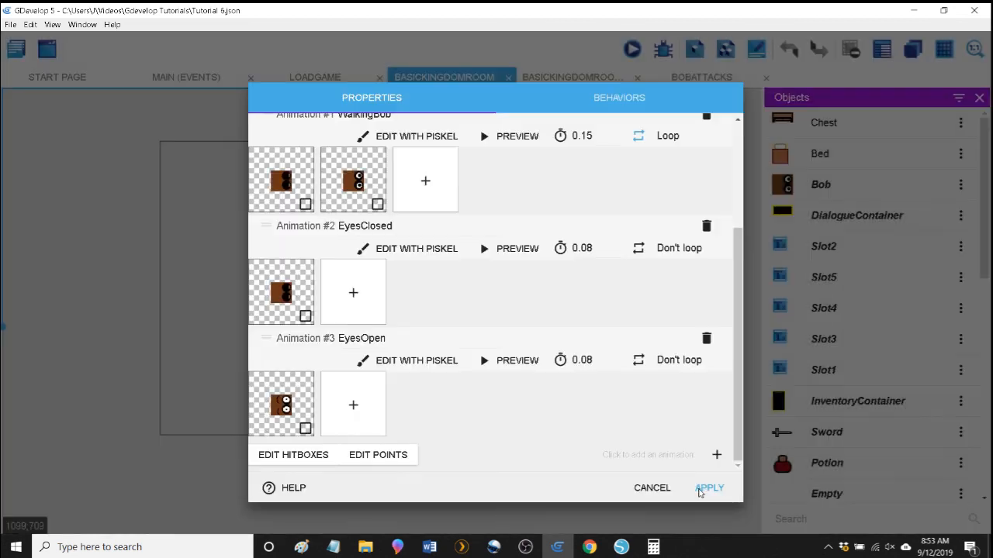
click(699, 487)
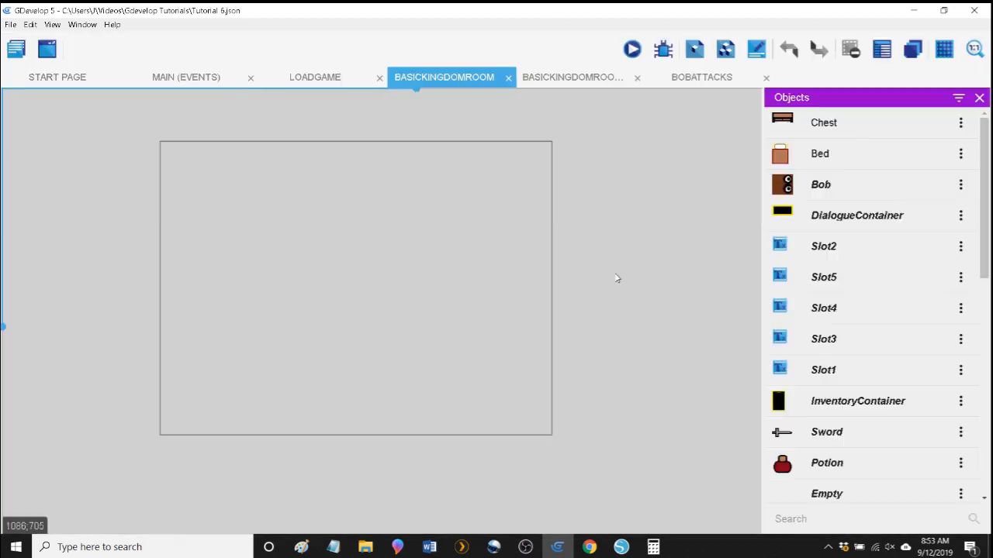
In BobAttacks, remove the 32-pixel offset so the Sword's create action uses Bob.PointY("WeaponShot0") as its Y position.
click(686, 81)
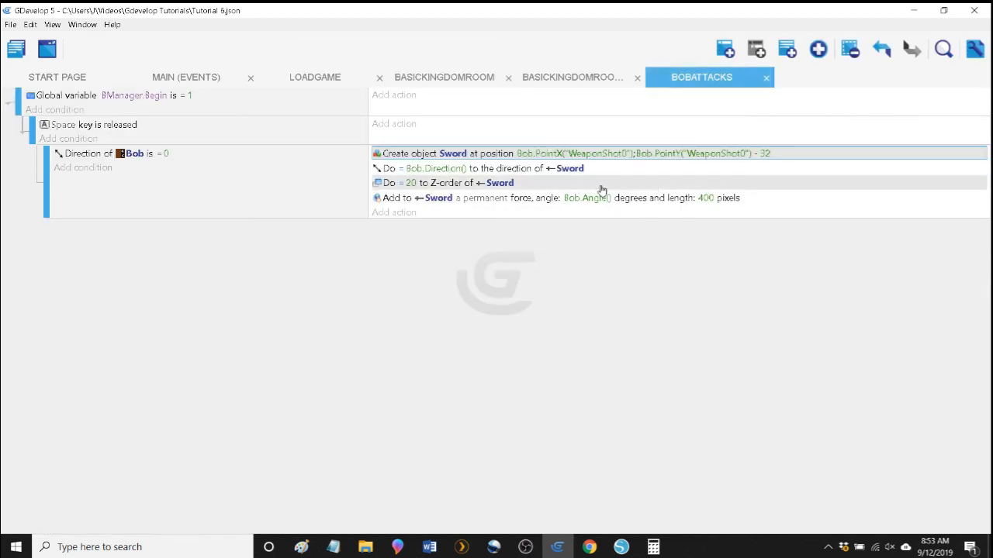
double_click(406, 153)
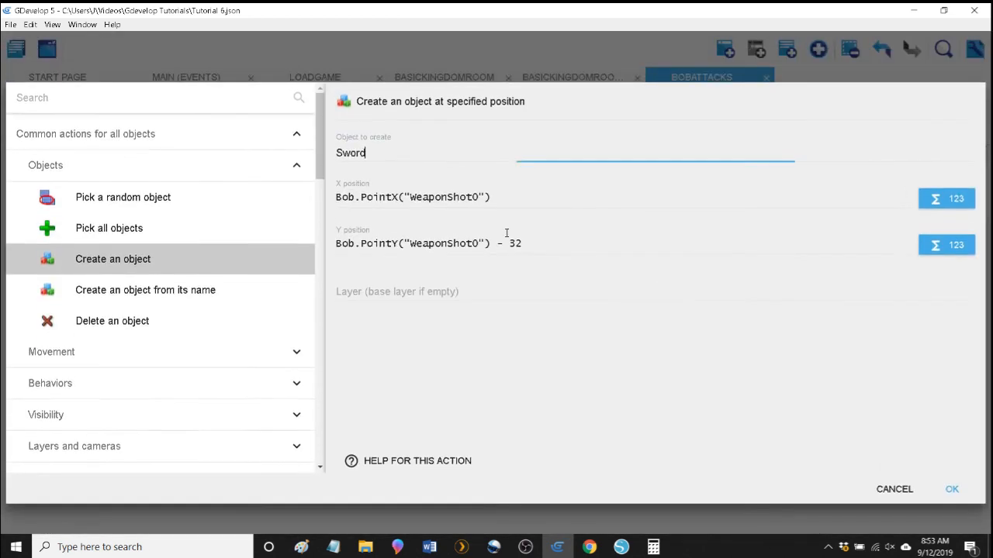
double_click(515, 244)
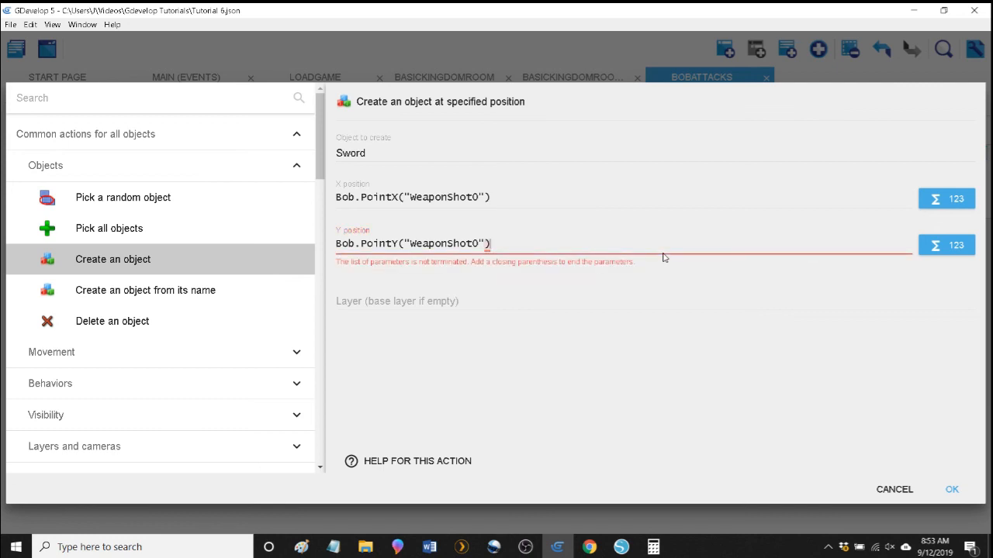
click(952, 489)
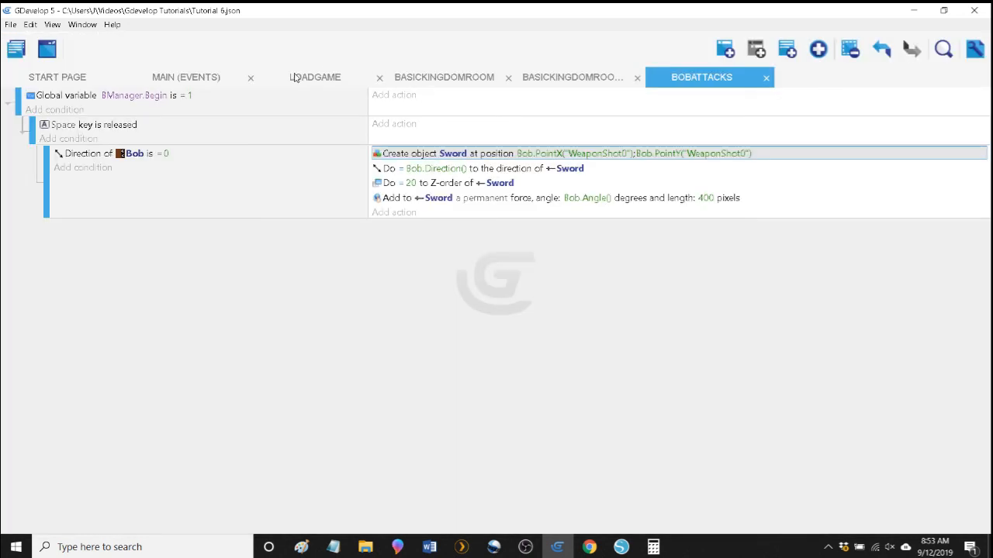
Preview the game from the Main events, start it, and fire swords to the right while Bob stands on the bed and walks off it.
click(286, 77)
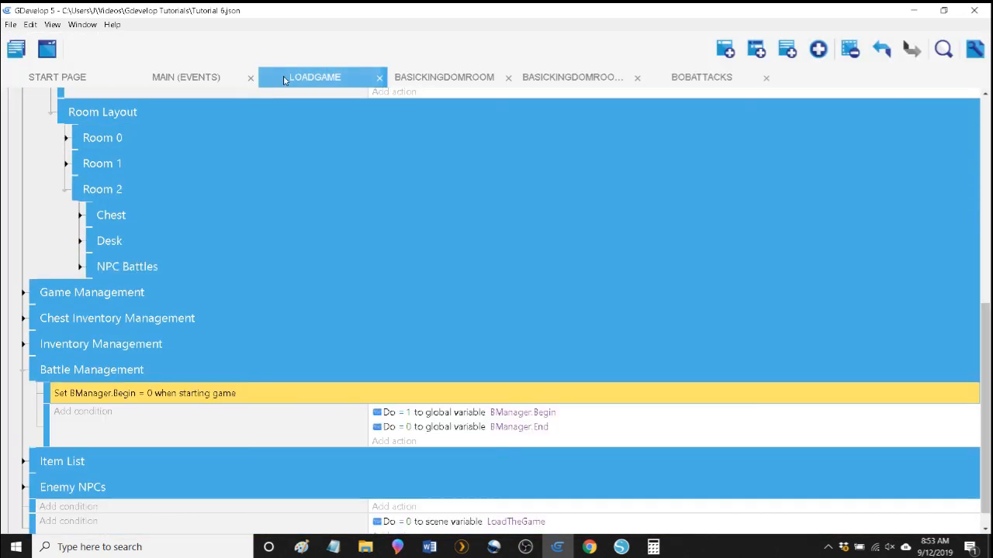
click(199, 81)
click(694, 48)
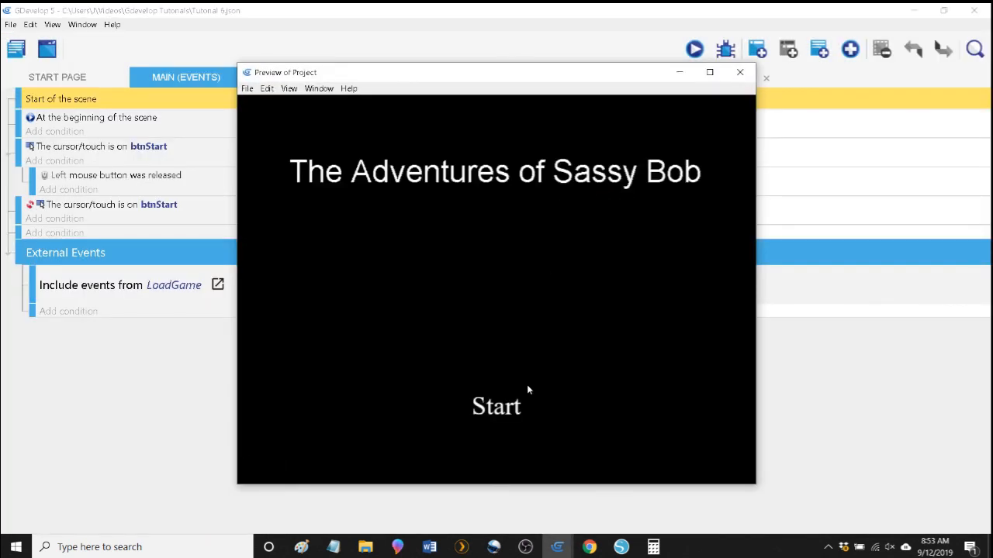
click(512, 405)
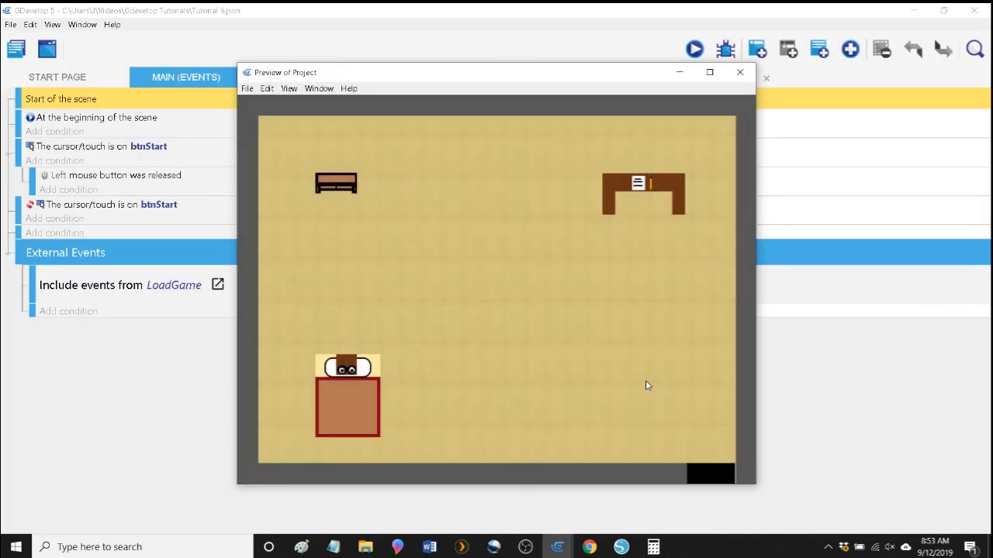
key(Right)
key(space)
key(space)
key(space)
key(Right)
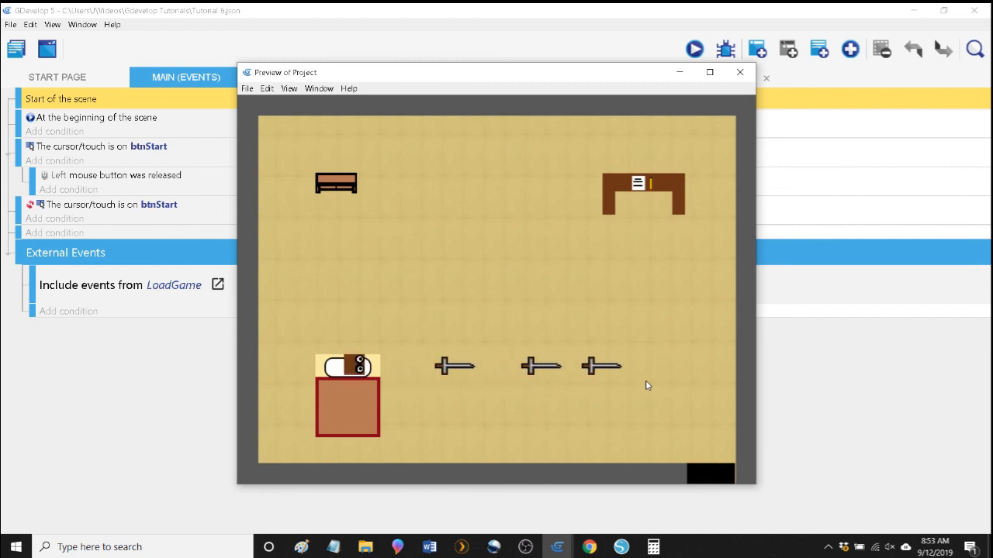
key(space)
key(Right)
key(space)
key(space)
key(space)
key(space)
key(space)
key(space)
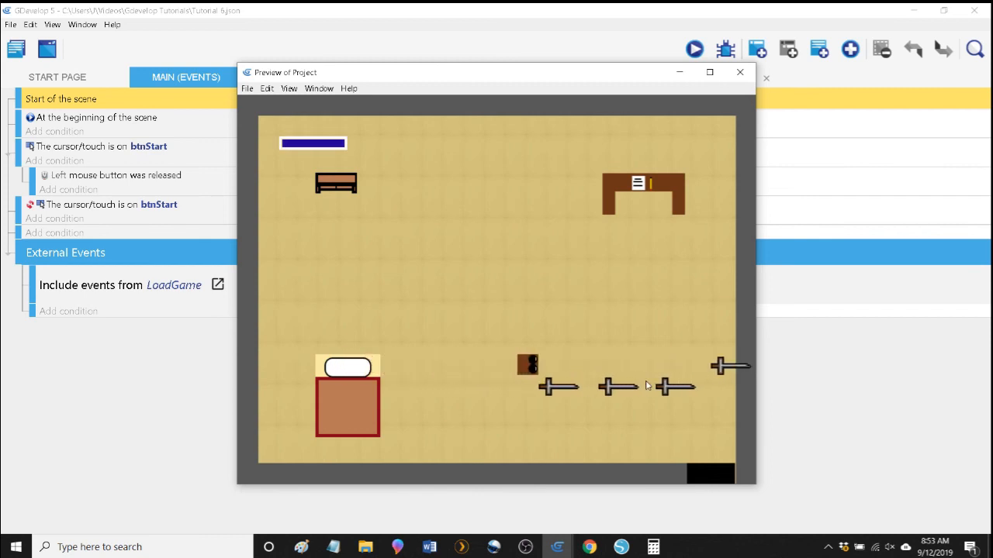
Move Bob slightly upward in the preview, face him right and fire several swords to check their height against him.
key(Up)
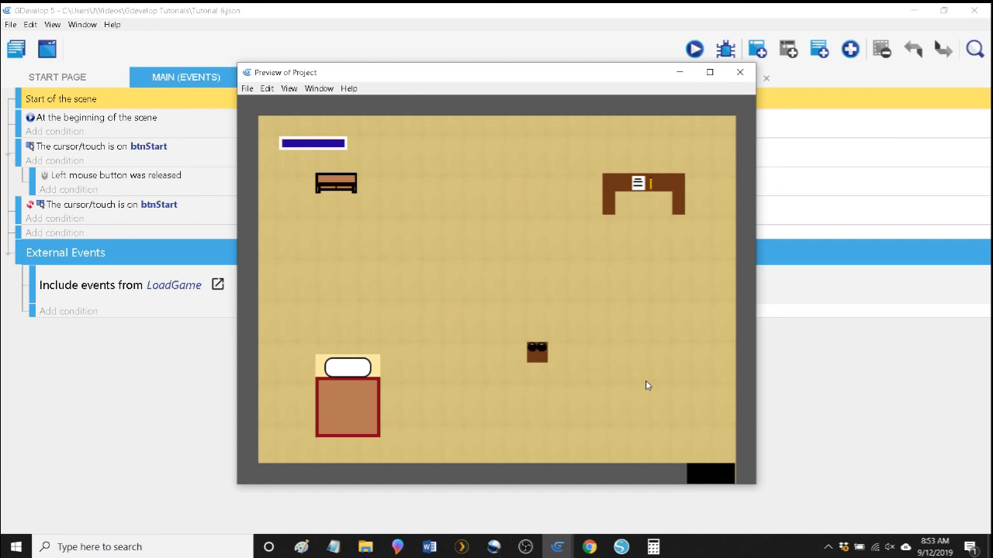
key(Right)
key(space)
key(space)
key(space)
key(space)
key(space)
key(space)
key(space)
key(space)
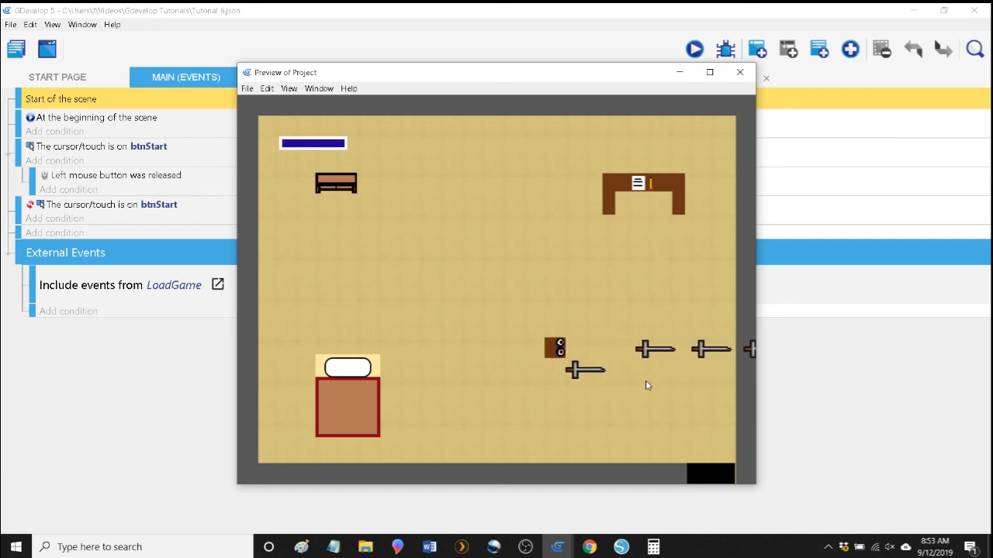
key(Right)
key(space)
Move Bob back down and fire swords rightward both standing and walking to compare where they appear.
key(Down)
key(Down)
key(Right)
key(space)
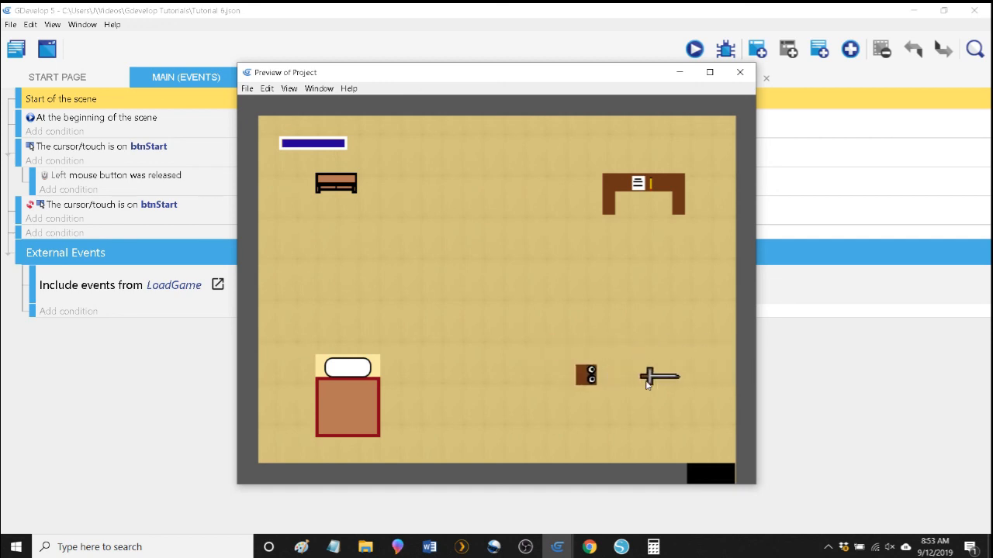
key(space)
key(space)
key(space)
key(space)
key(space)
key(Right)
key(space)
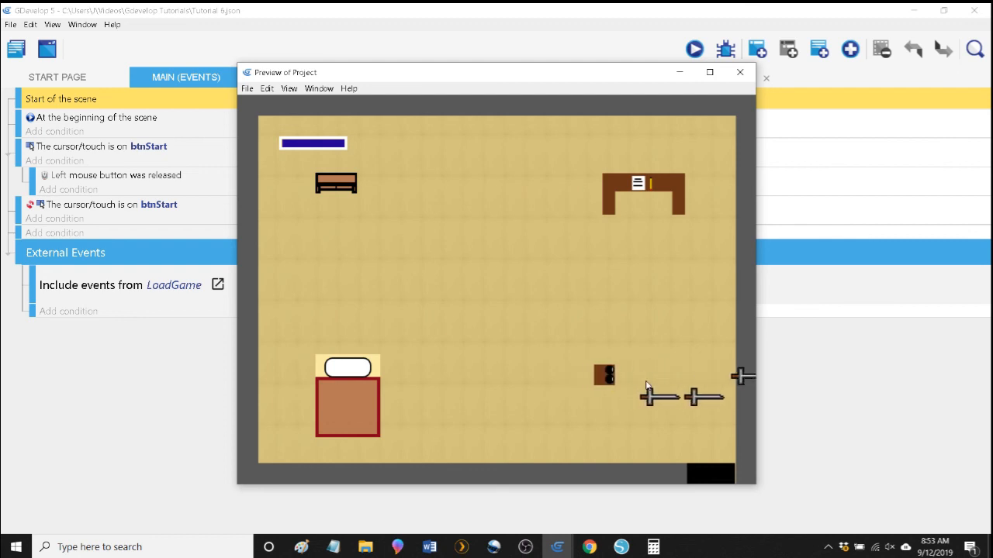
Walk Bob toward the bed and back across the room, firing more swords rightward to test the shot alignment.
key(Down)
key(Left)
key(Right)
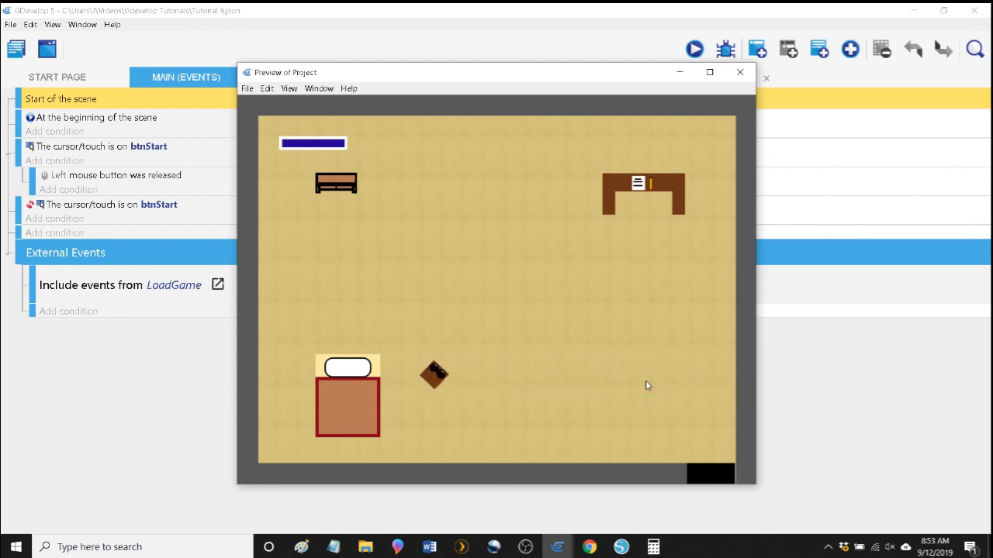
key(space)
key(Right)
key(space)
key(space)
key(Up)
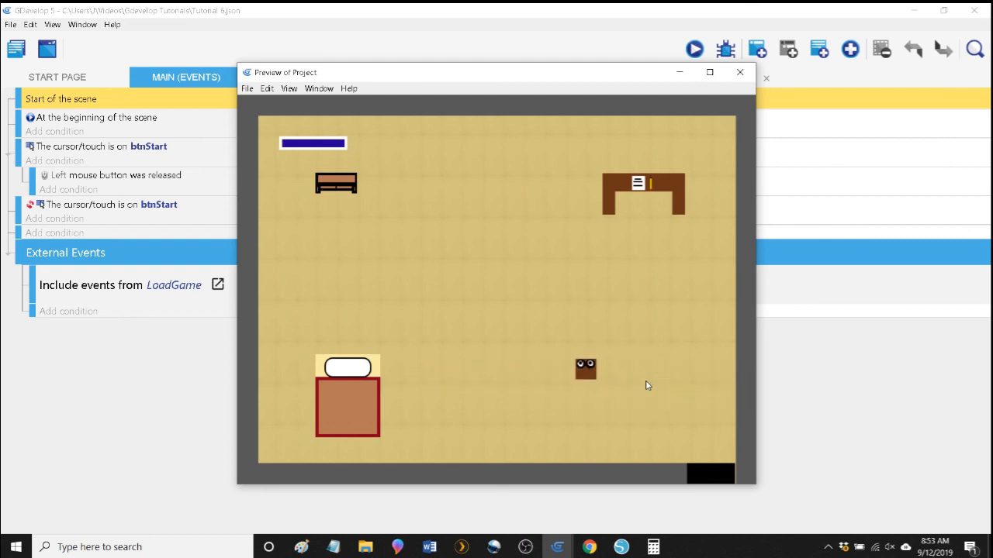
key(Right)
key(space)
key(space)
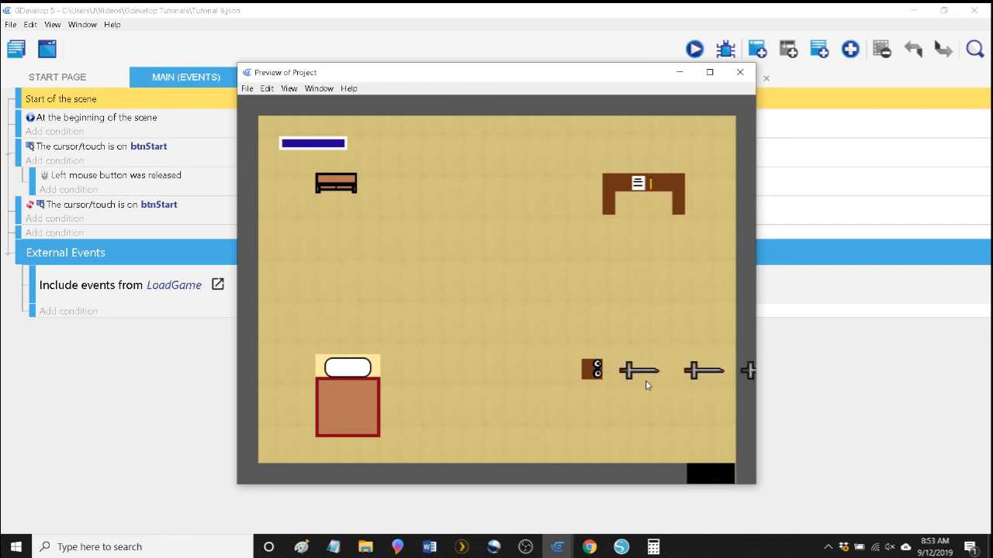
key(Right)
key(space)
key(space)
key(space)
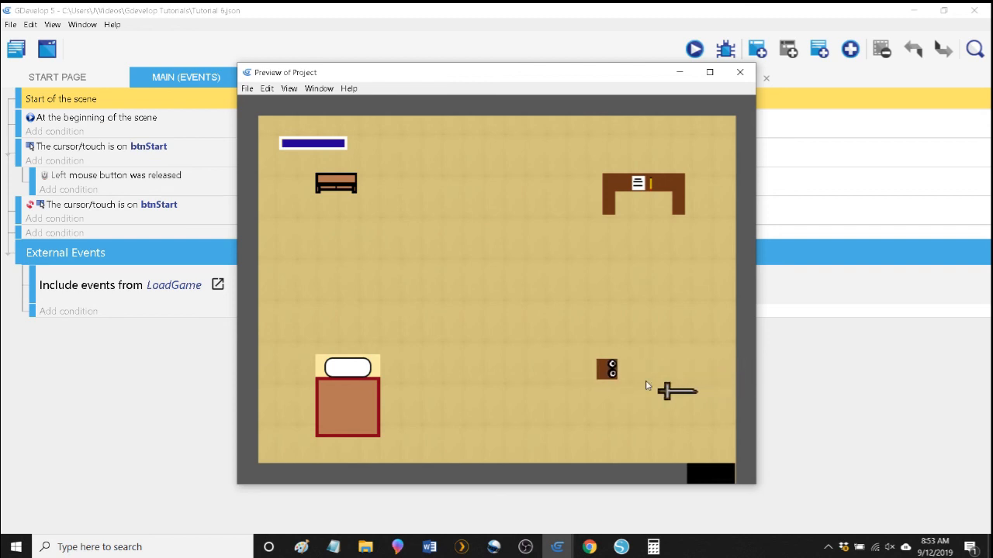
Walk Bob left while firing, turn him right near the bed, and continue shooting as he moves up and right.
key(Left)
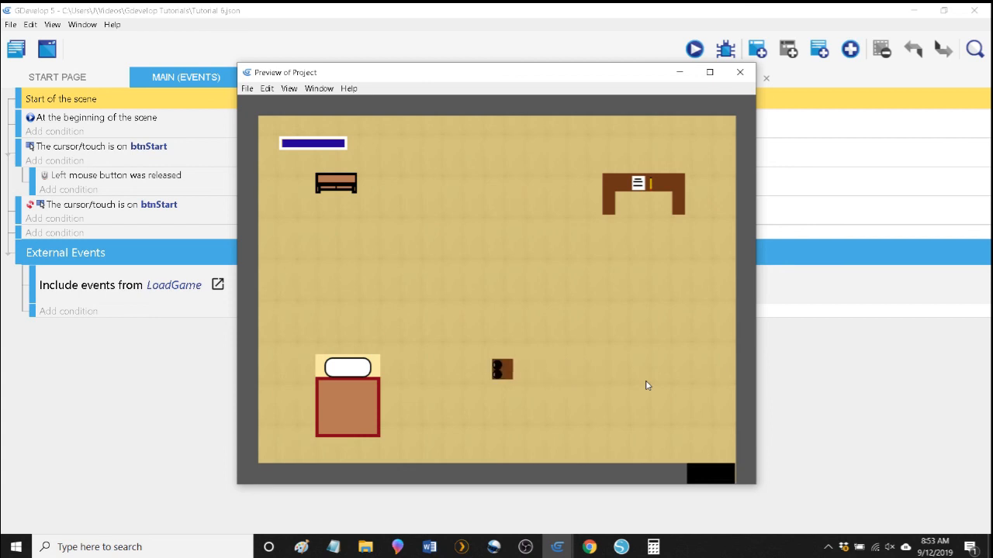
key(space)
key(space)
key(space)
key(space)
key(space)
key(space)
key(Right)
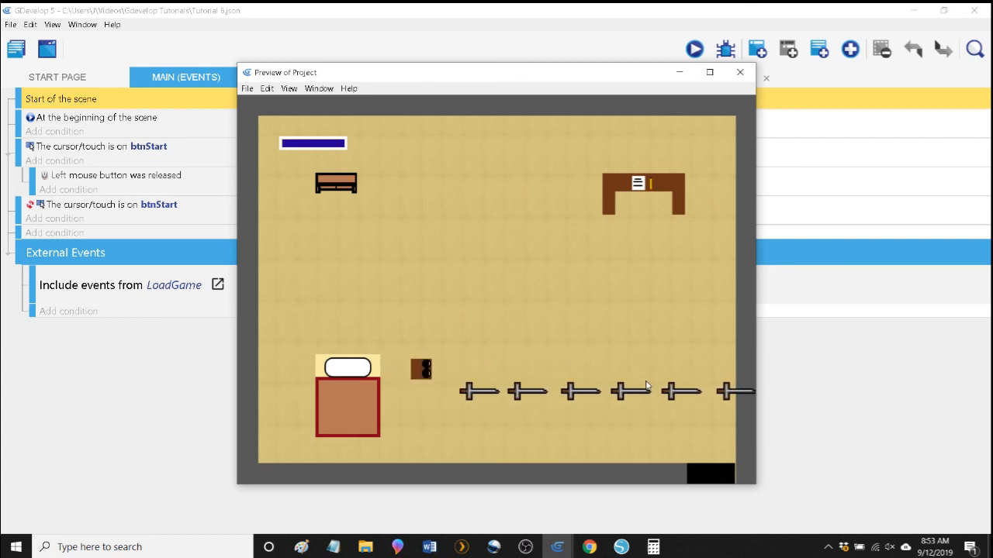
key(space)
key(Up)
key(Right)
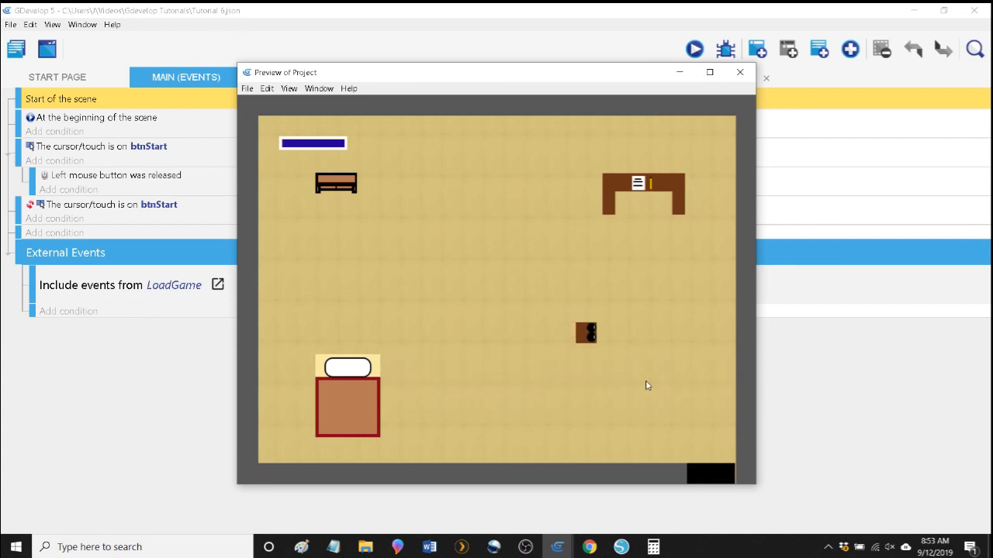
key(space)
key(space)
Move Bob down to the room's lower wall, fire swords rightward from there, and close the preview.
key(Down)
key(Left)
key(Up)
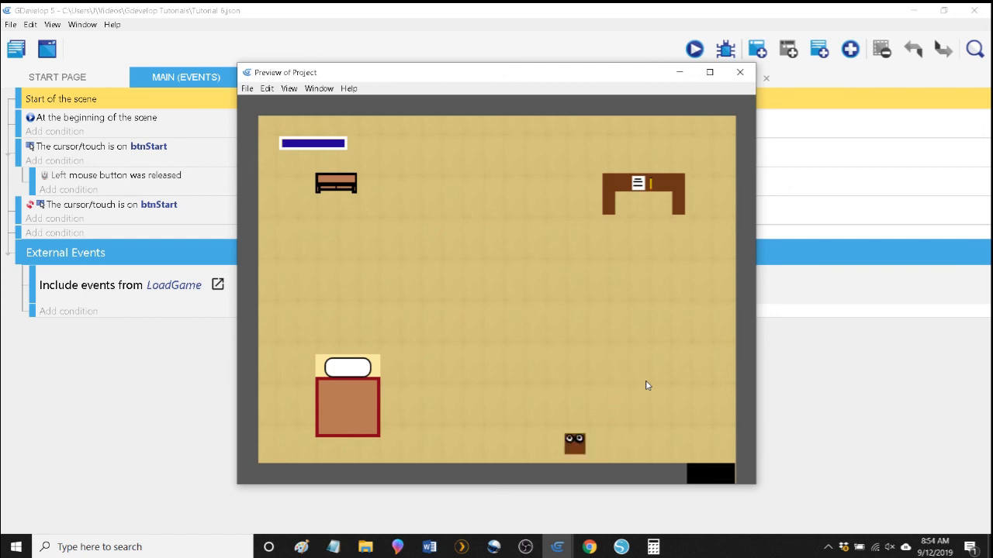
key(Right)
key(space)
key(space)
key(space)
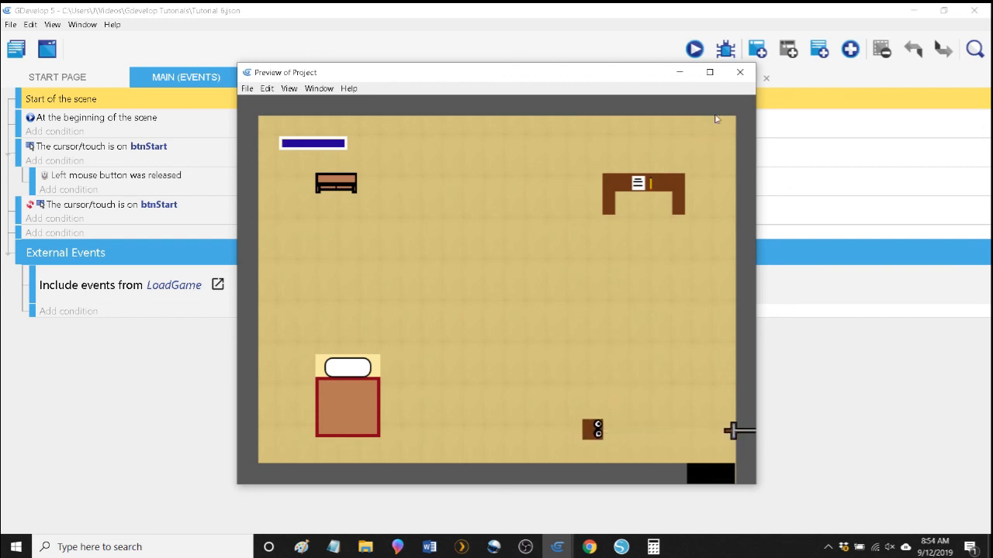
click(739, 72)
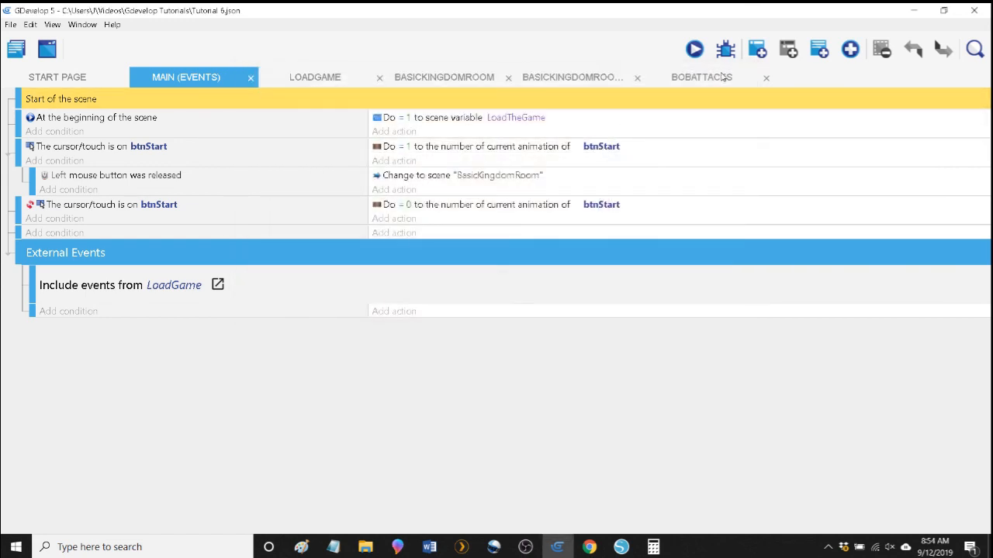
In BasicKingdomRoom, set the Y of Bob's WeaponShot0 point to 16 for the IdleBob animation and apply the changes.
click(700, 78)
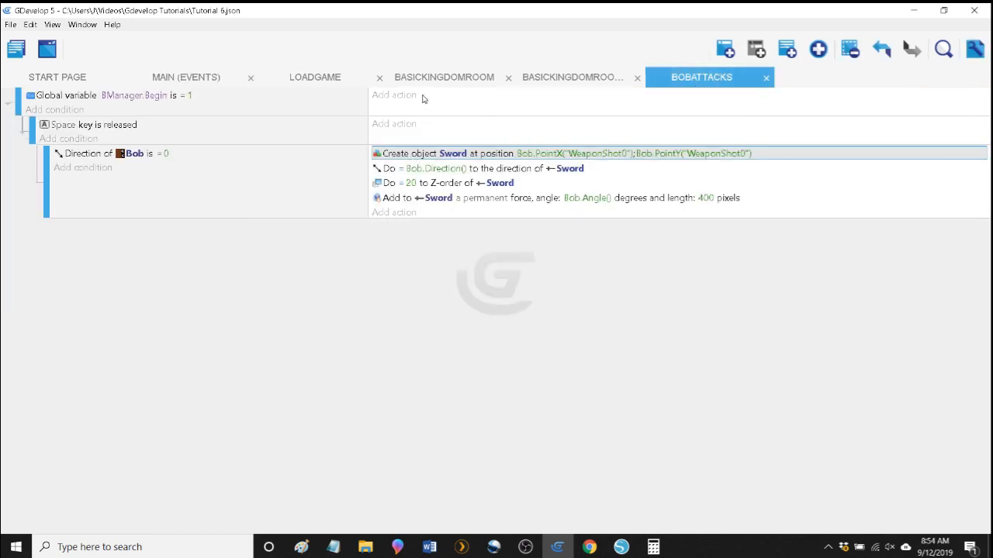
click(458, 78)
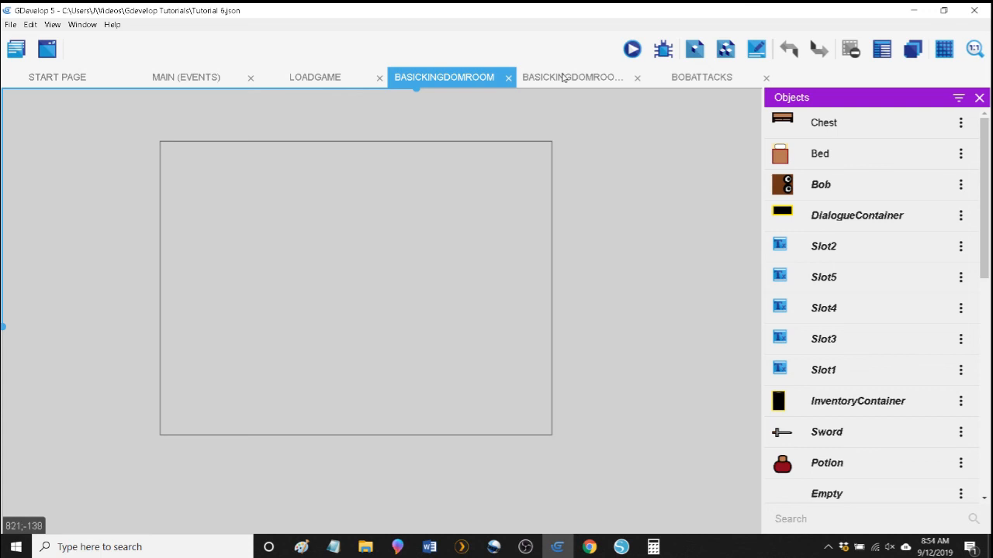
double_click(860, 185)
scroll(362, 452, down, 3)
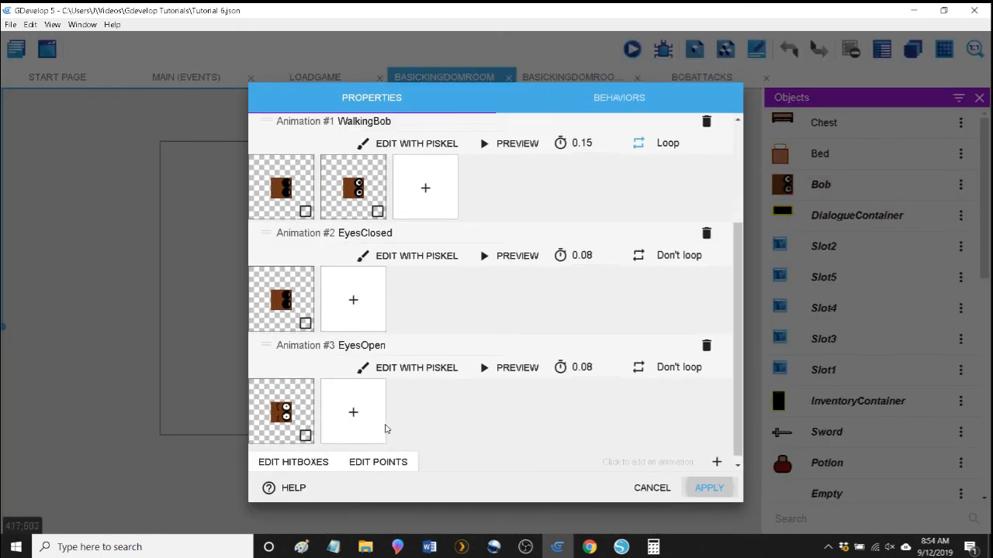
click(379, 456)
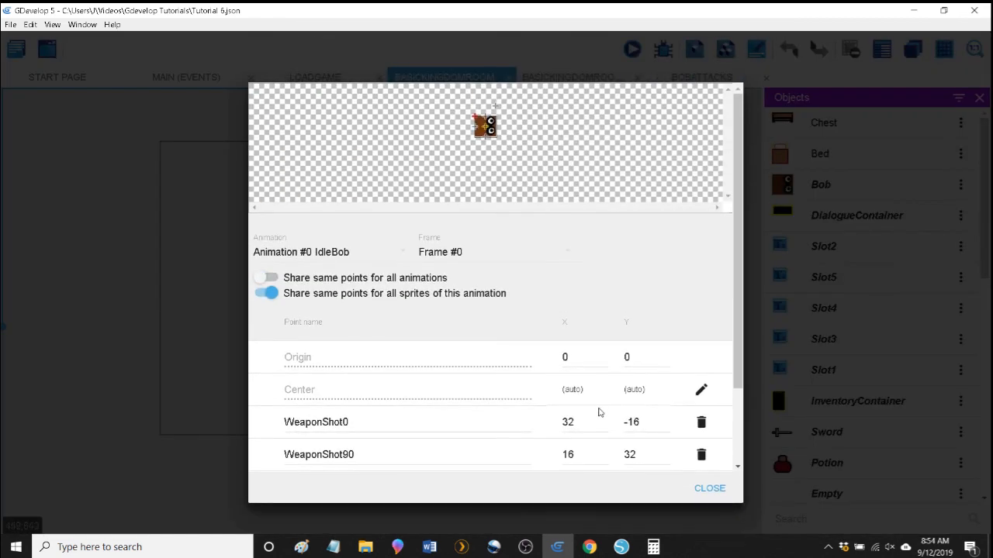
double_click(631, 423)
text(16)
click(724, 488)
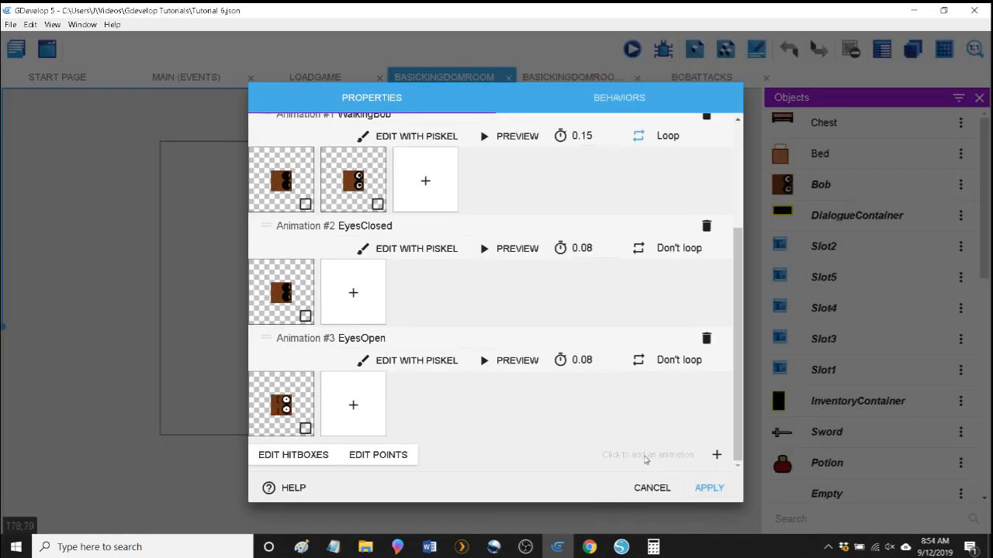
click(712, 492)
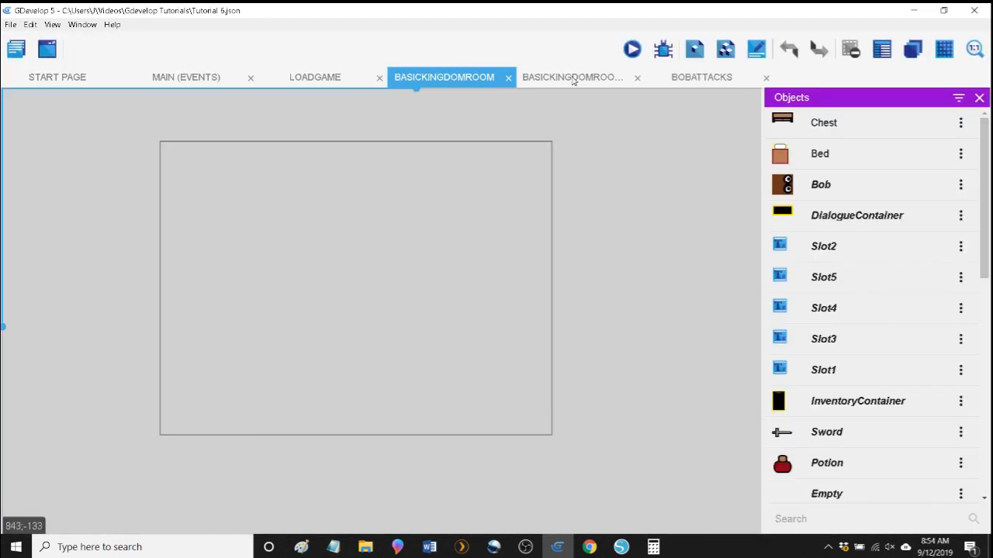
In BobAttacks, set the Y position of the Sword's create action to Bob.PointY("WeaponShot0") -32.
click(697, 81)
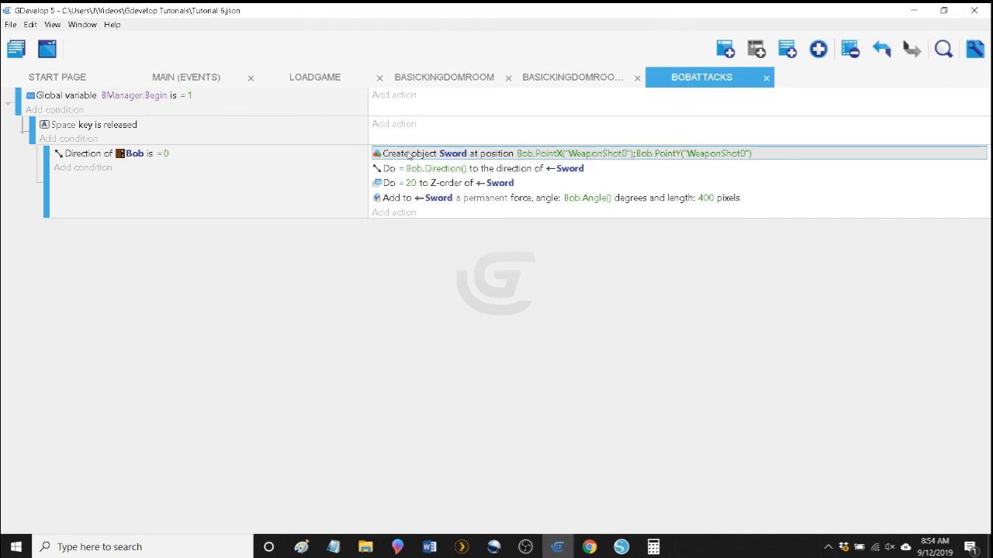
click(409, 155)
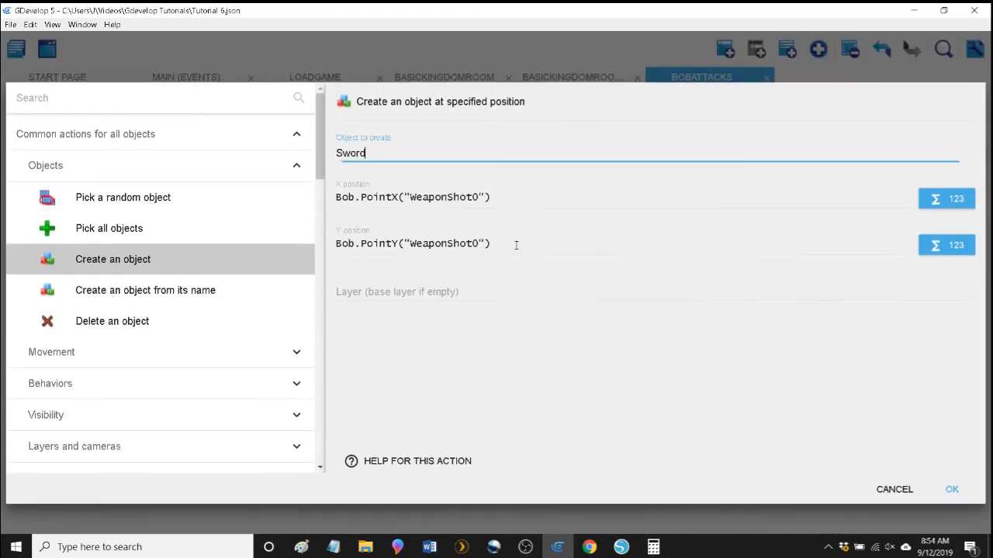
click(539, 247)
text(-)
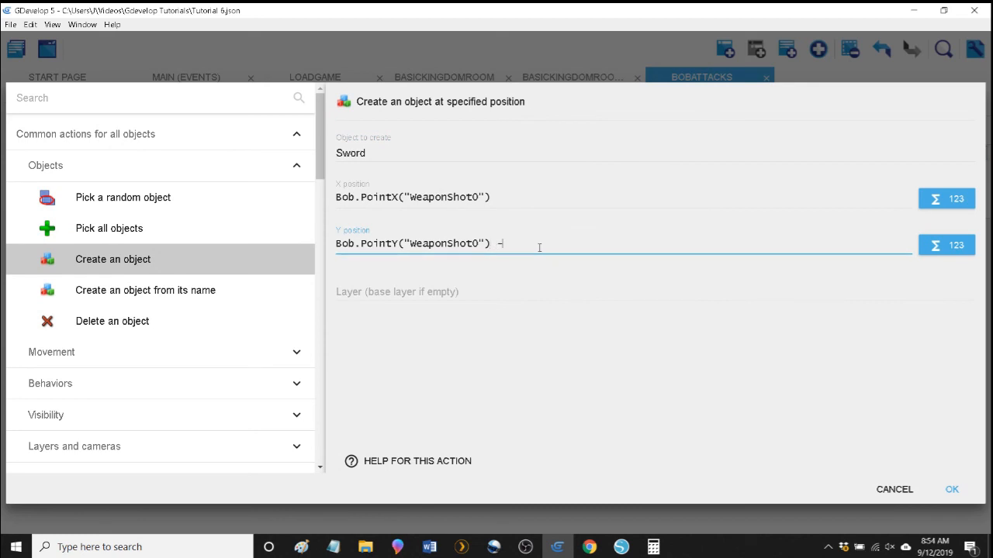
text(32)
click(948, 487)
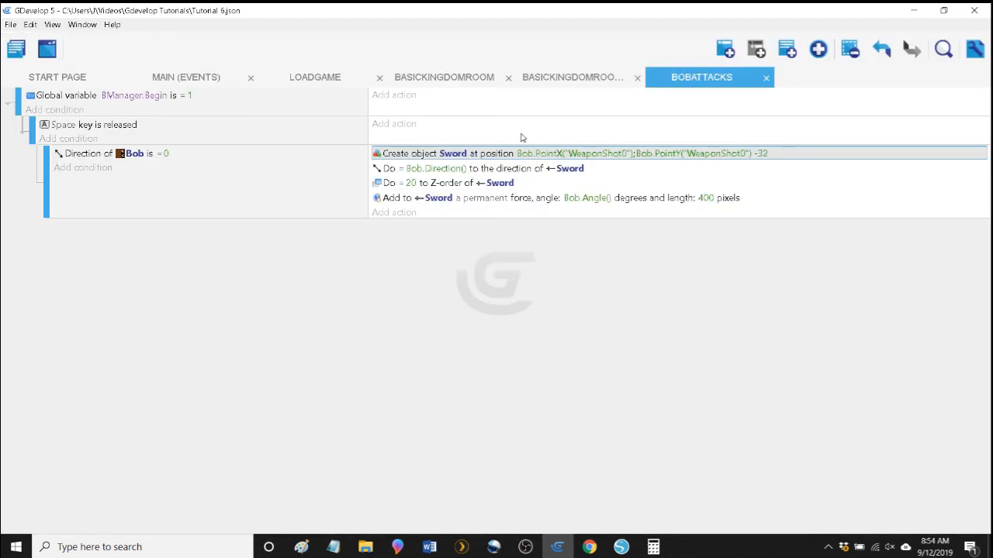
Relaunch the preview from the Main events, start the game, and fire swords rightward as Bob leaves the bed.
click(178, 77)
click(693, 50)
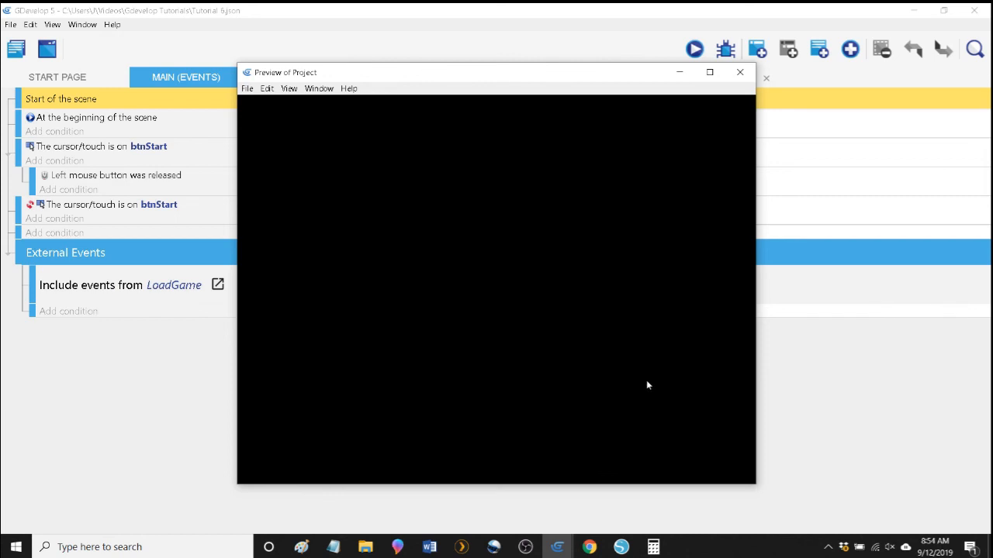
click(518, 422)
key(Right)
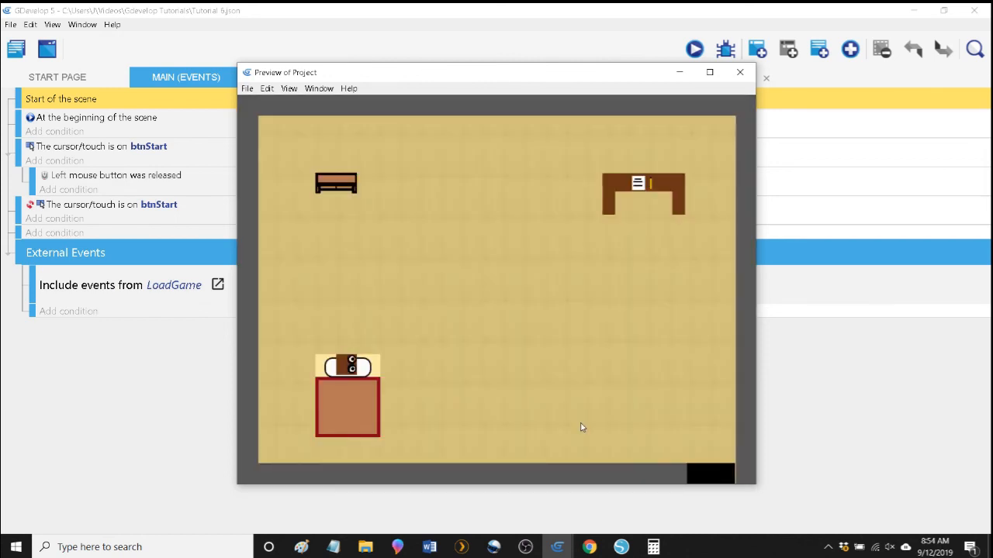
key(space)
key(space)
key(Right)
key(space)
key(space)
key(space)
Move Bob down and up through the room, firing swords rightward at different heights to check the new offset.
key(space)
key(space)
key(Right)
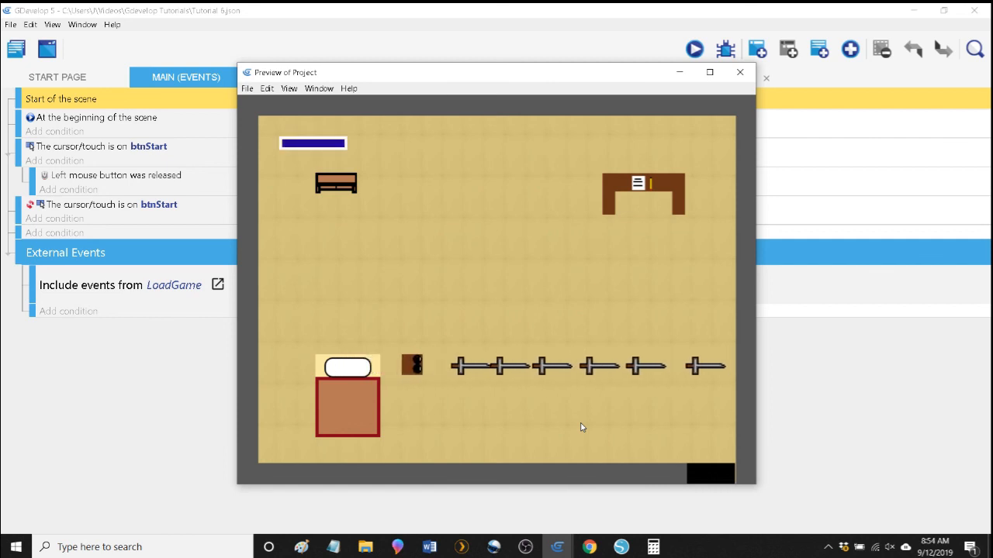
key(space)
key(Down)
key(Right)
key(space)
key(space)
key(space)
key(space)
key(Up)
key(Up)
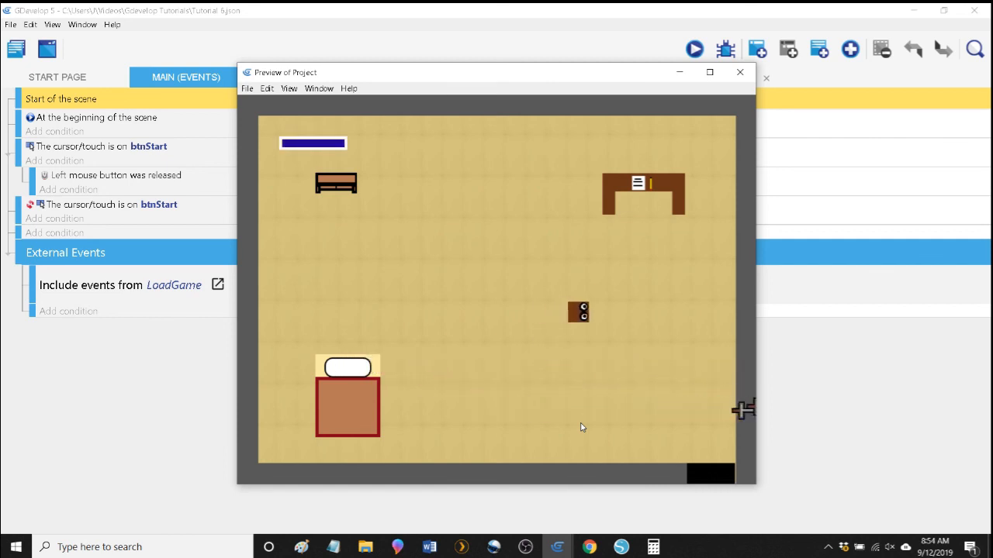
key(Right)
key(space)
key(Down)
key(Left)
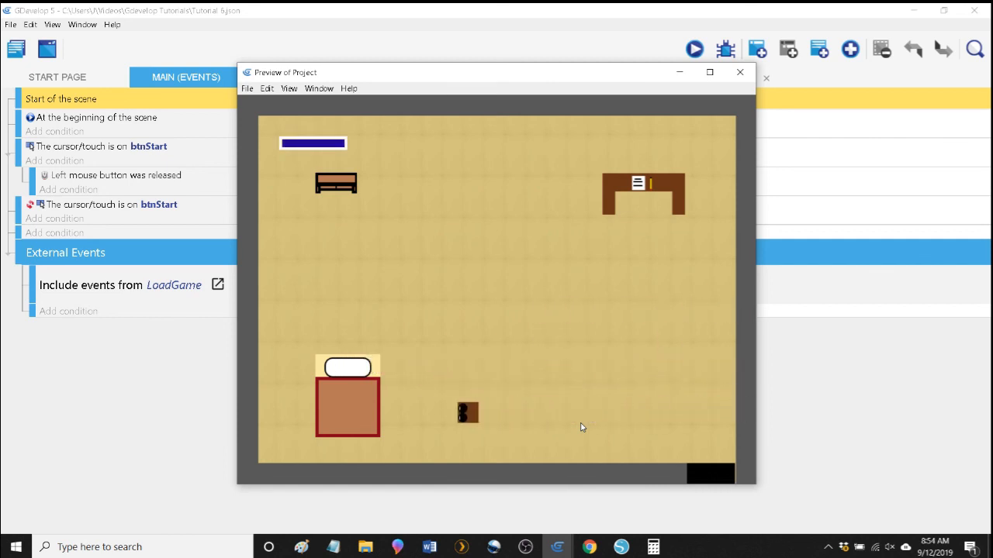
Walk Bob up from the lower part of the room, fire several swords rightward, and turn him back left.
key(Up)
key(Right)
key(space)
key(space)
key(space)
key(Up)
key(Left)
key(Left)
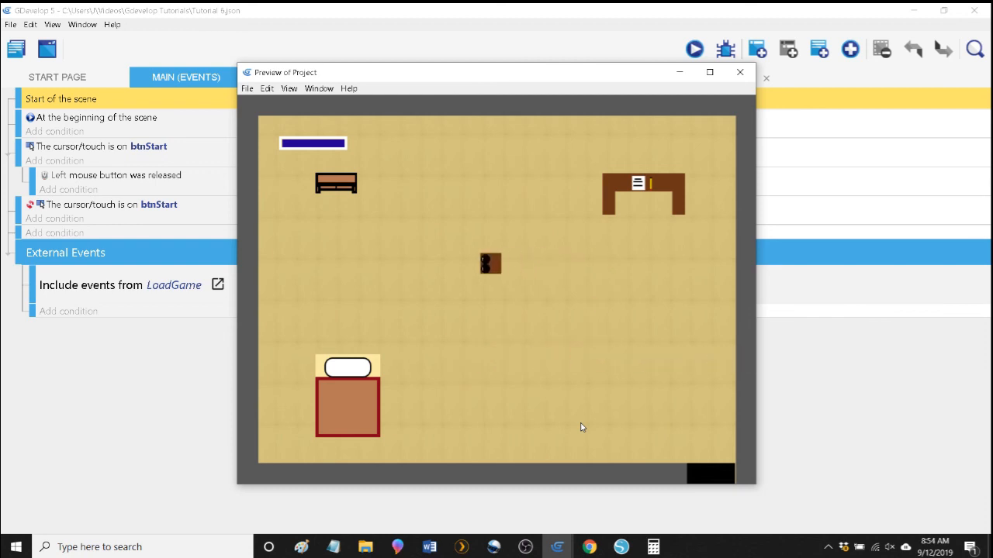
Walk Bob down to the middle of the room and fire a long run of swords rightward while advancing right.
key(Down)
key(Right)
key(space)
key(space)
key(space)
key(space)
key(space)
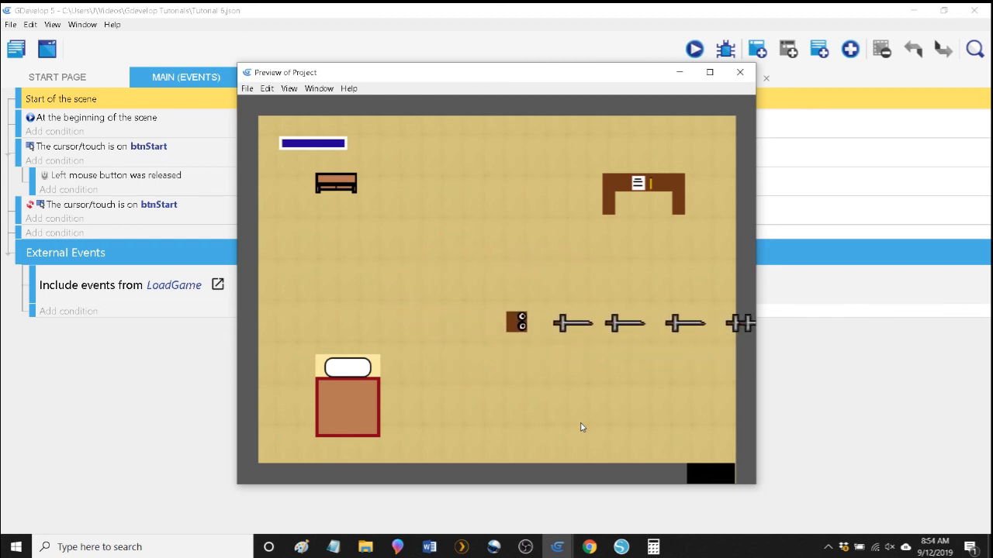
key(space)
key(space)
key(space)
key(Right)
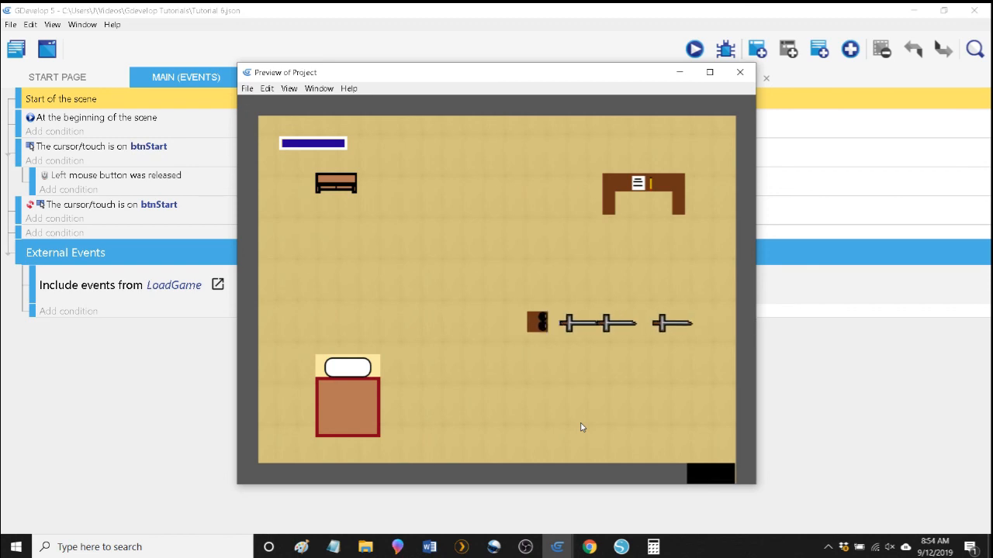
key(space)
key(space)
Walk Bob left and down beside the bed, then back up and right, firing swords rightward along the way.
key(Left)
key(Left)
key(Down)
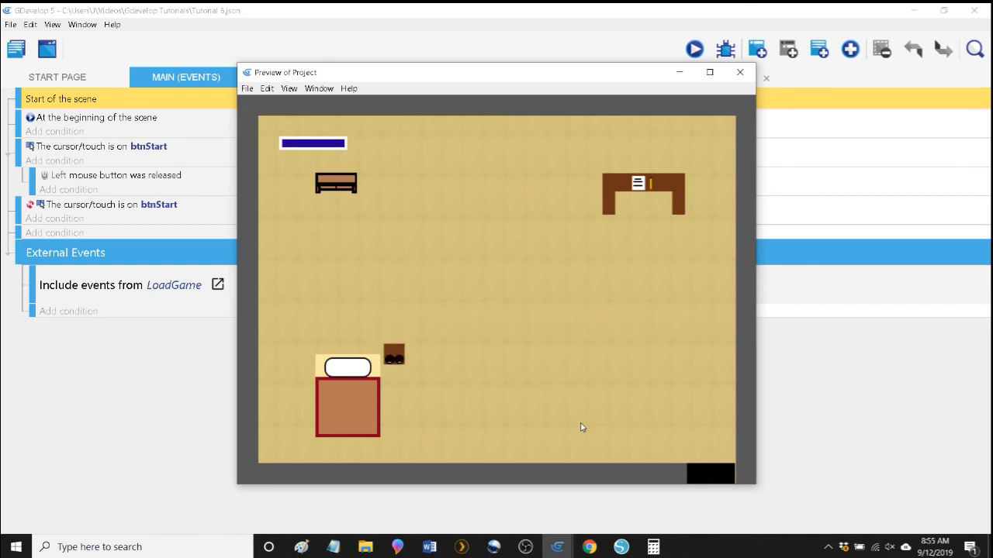
key(Right)
key(space)
key(space)
key(Up)
key(Right)
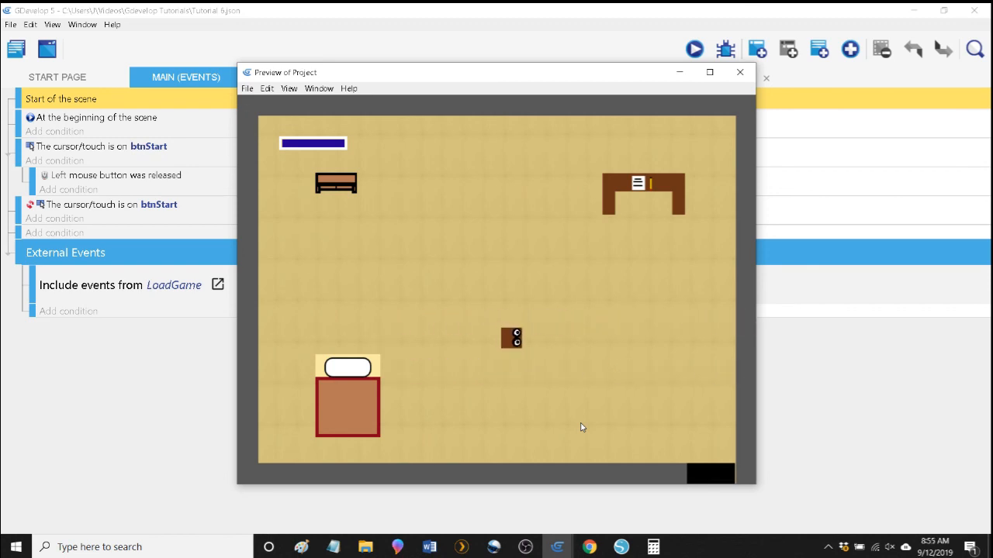
key(space)
key(space)
Move Bob up and left to the room's centre, face him right, and fire several swords.
key(Up)
key(Left)
key(Right)
key(space)
key(space)
key(space)
key(space)
key(space)
key(space)
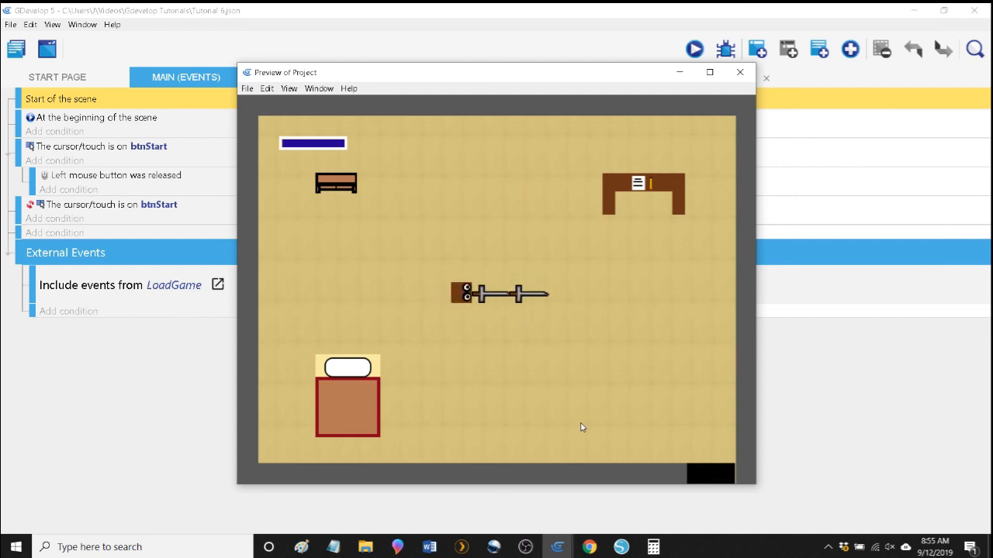
key(Right)
key(space)
key(space)
key(space)
Lower Bob slightly, fire more swords rightward to check their alignment, and walk him back up and left.
key(Down)
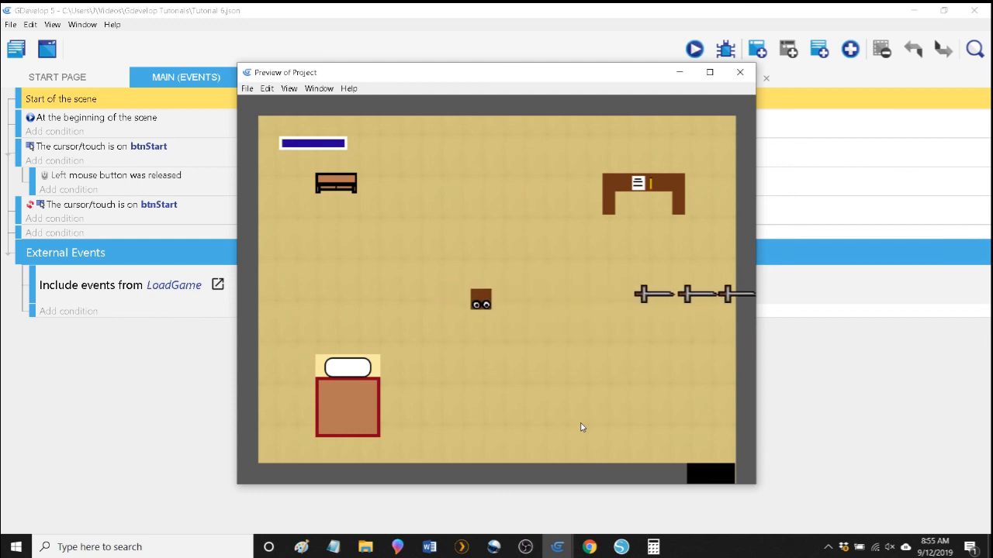
key(Right)
key(space)
key(space)
key(Up)
key(Up)
key(space)
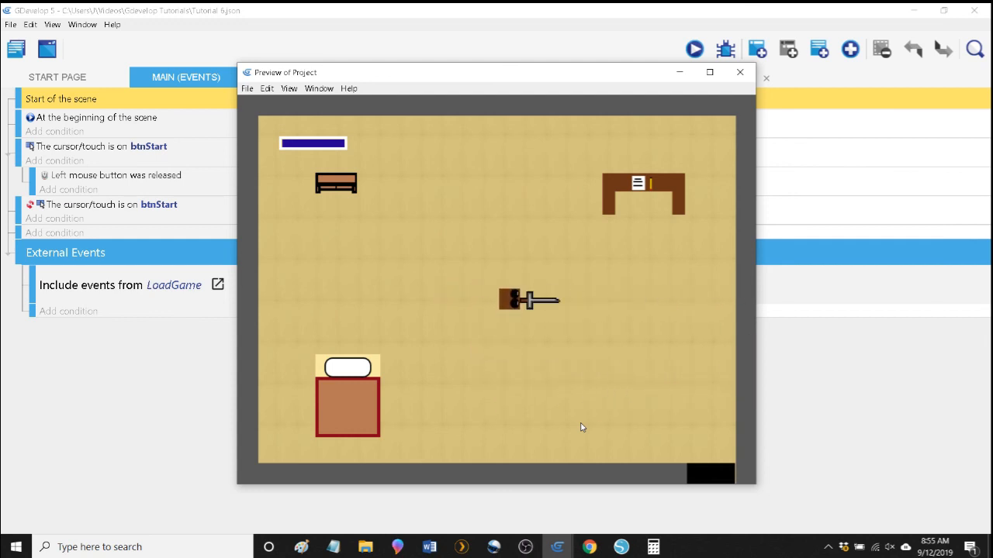
key(space)
key(space)
key(space)
key(space)
key(Left)
key(Left)
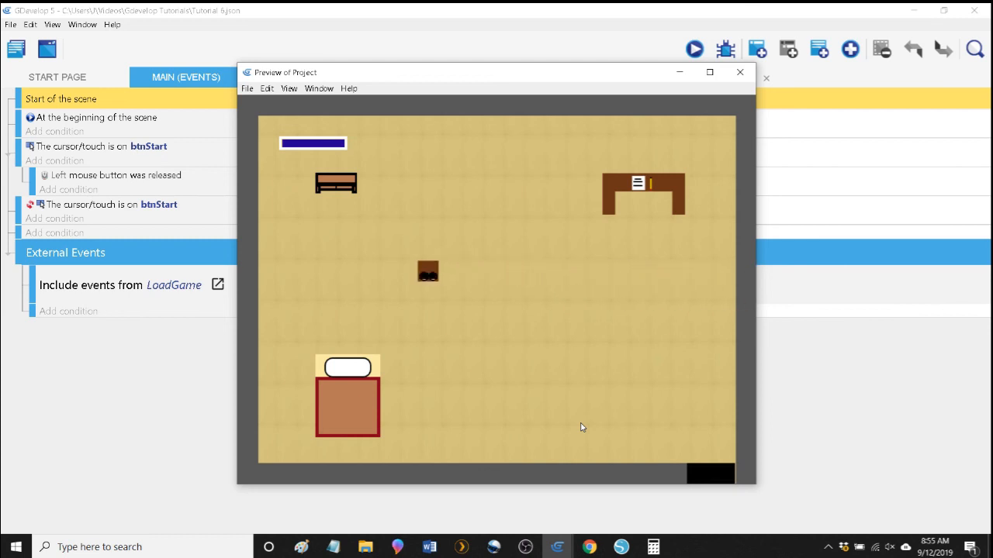
Walk Bob down level with the bed's pillow and fire a row of swords rightward.
key(Down)
key(Right)
key(space)
key(space)
key(space)
key(space)
key(space)
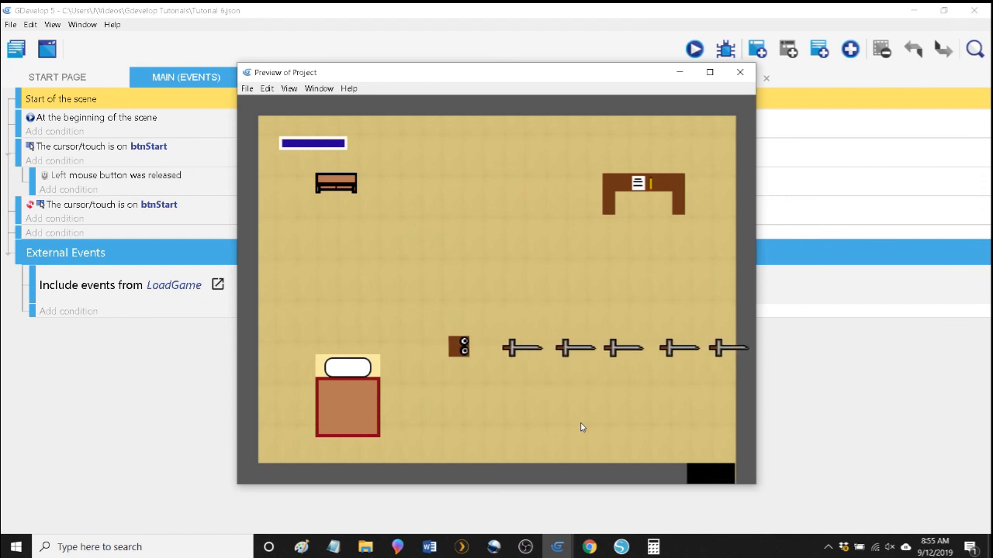
Minimize the preview, view the BasicKingdomRoom events and scene, and return to the BobAttacks events.
click(678, 74)
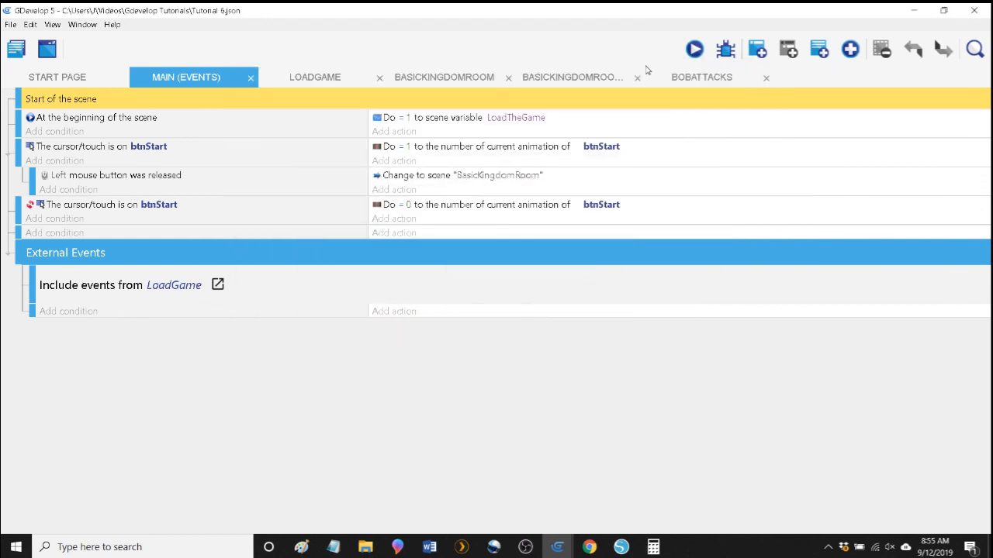
click(571, 76)
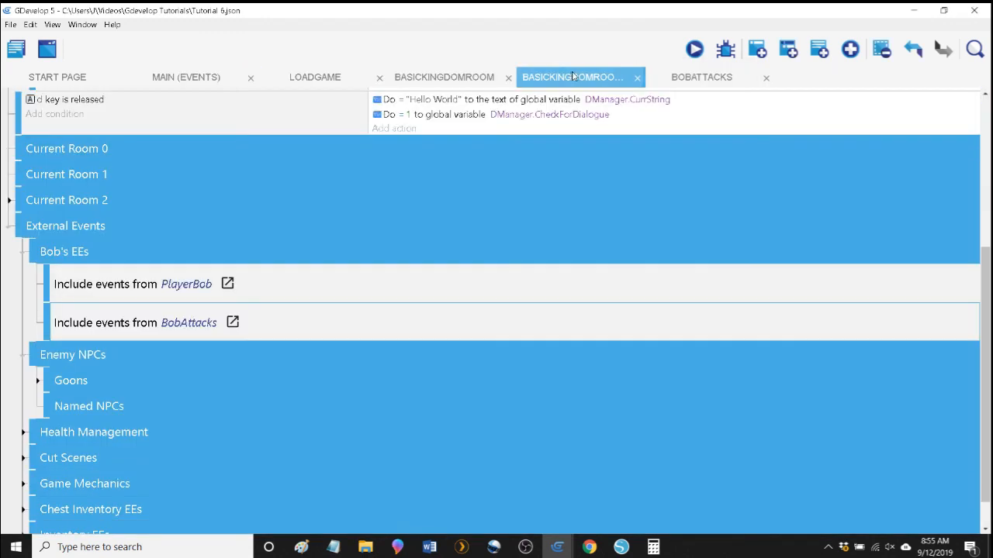
click(439, 77)
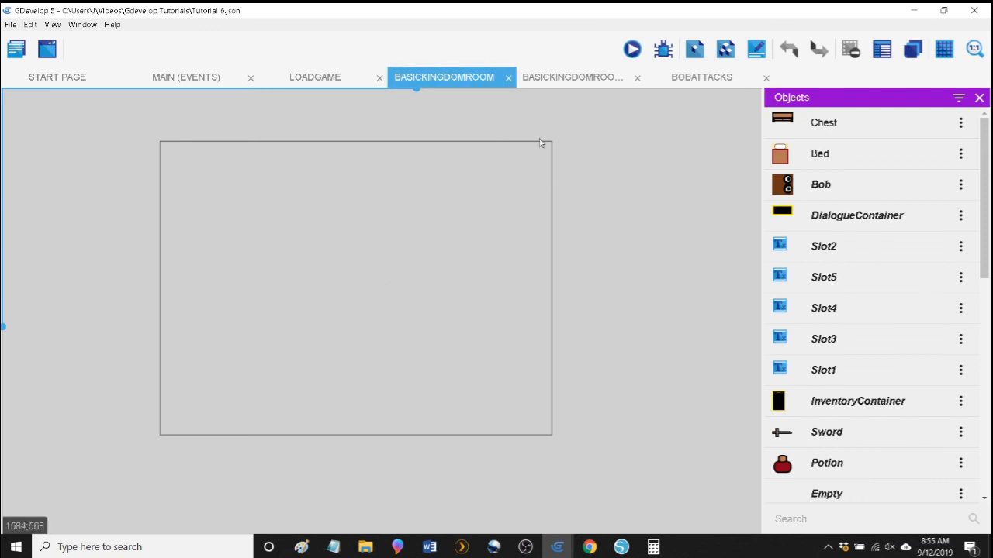
click(688, 78)
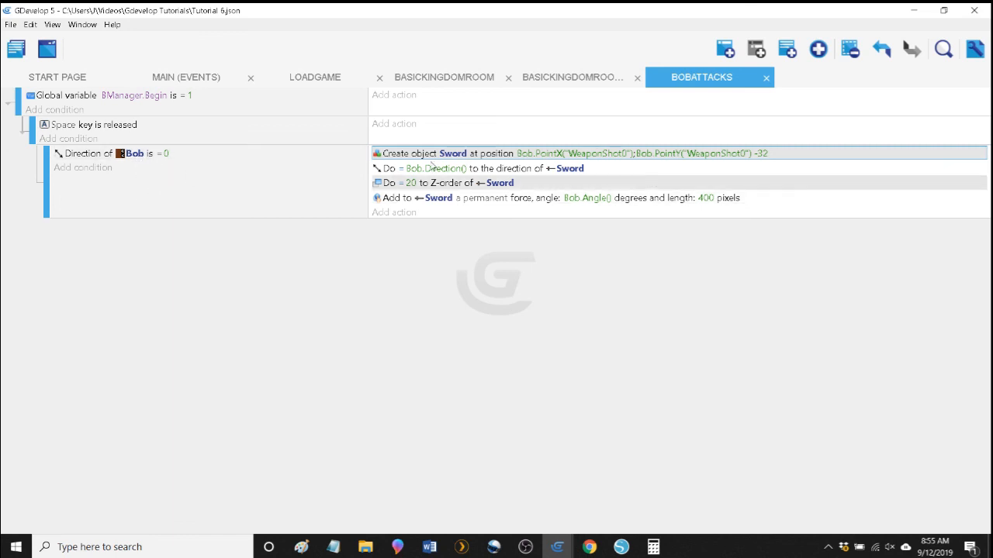
Add an empty sub-event under the Space key released event, below the Bob direction 0 sub-event.
right_click(181, 202)
click(147, 163)
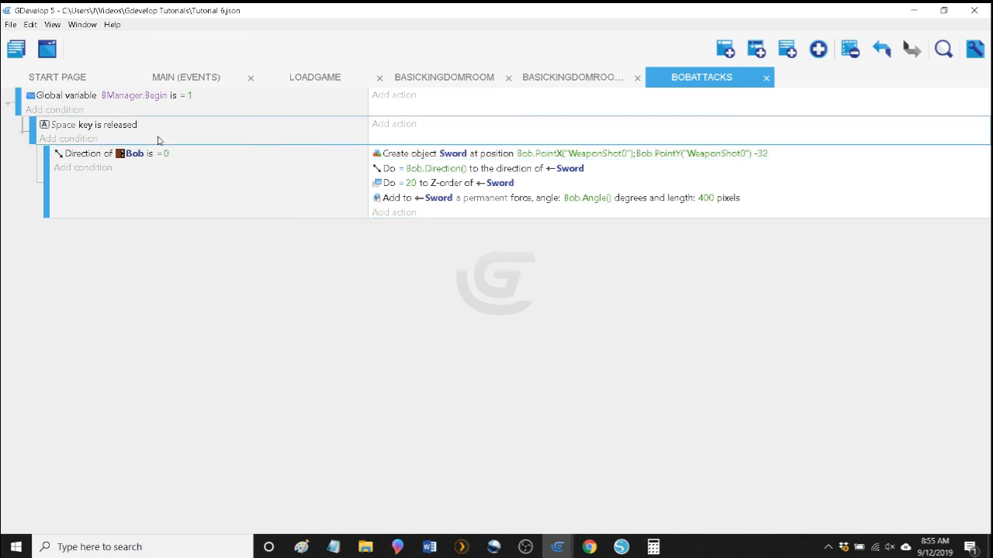
right_click(158, 137)
click(756, 49)
click(757, 48)
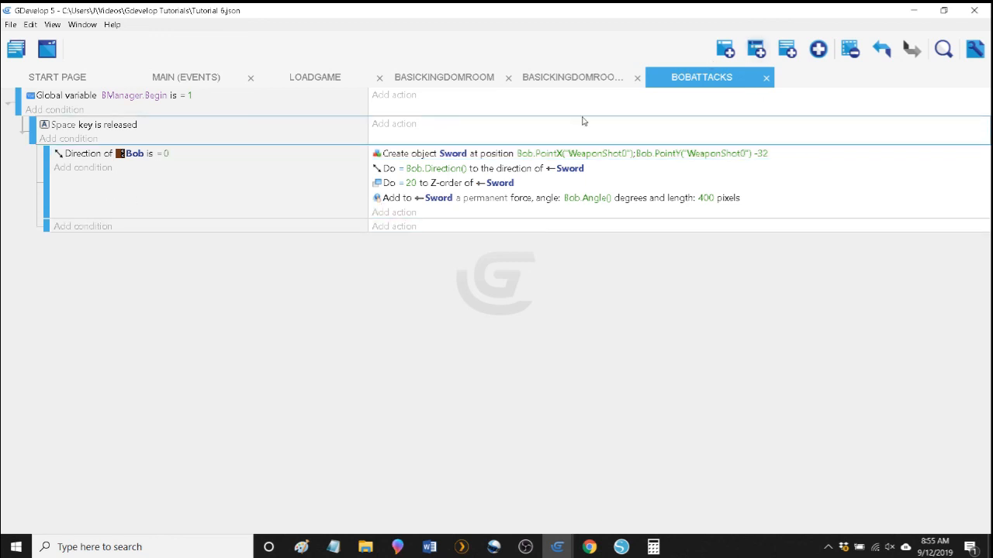